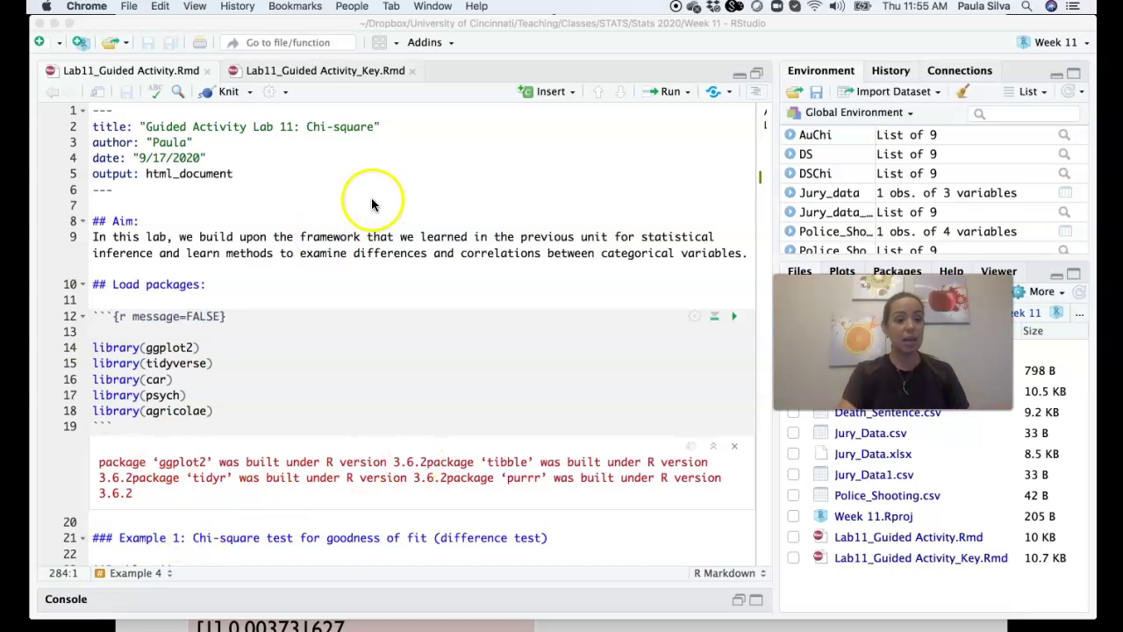
- Review the lab's aim, the package-loading chunk and the Example 1 problem, question, data and hypotheses
{"action": "scroll", "coordinate": [374, 200], "scroll_direction": "down", "scroll_amount": 5}
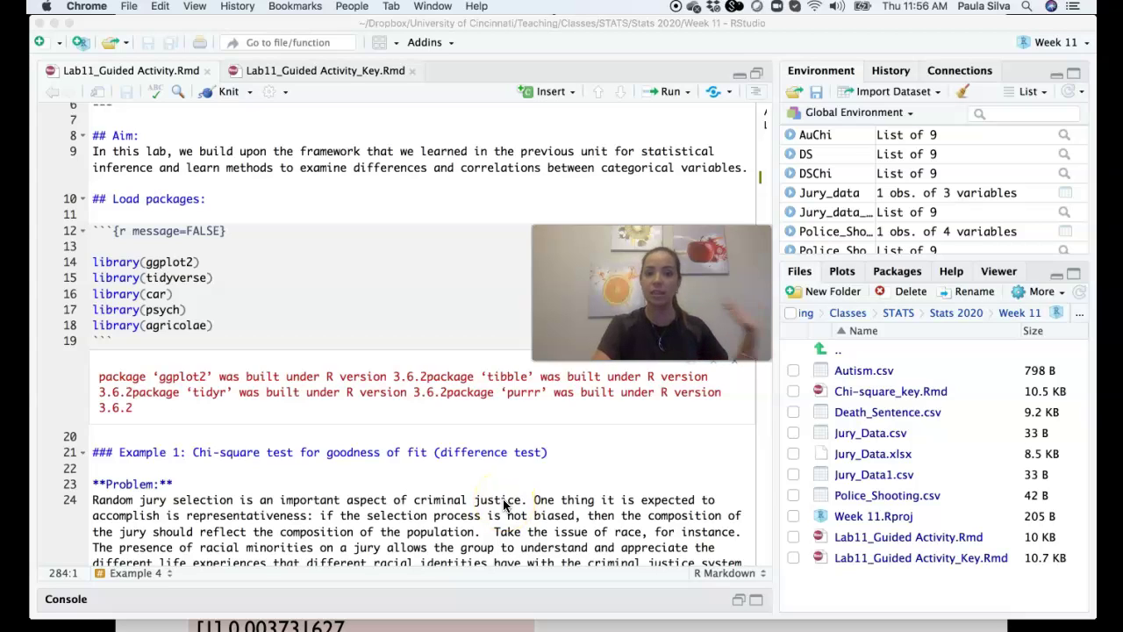
{"action": "scroll", "coordinate": [504, 505], "scroll_direction": "down", "scroll_amount": 5}
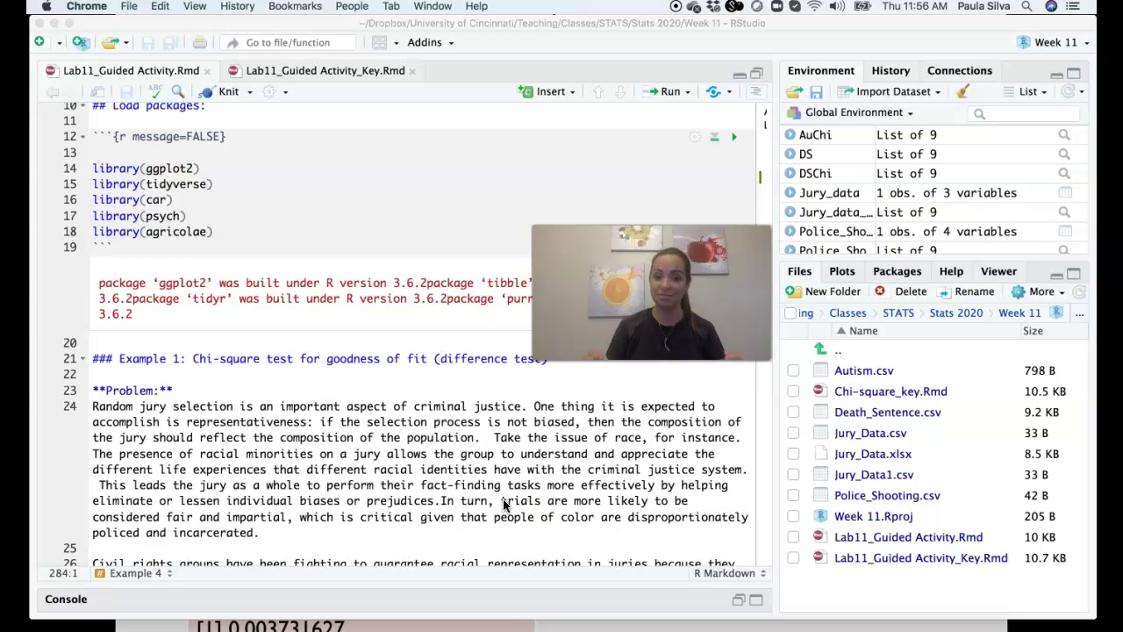
{"action": "scroll", "coordinate": [505, 502], "scroll_direction": "down", "scroll_amount": 3}
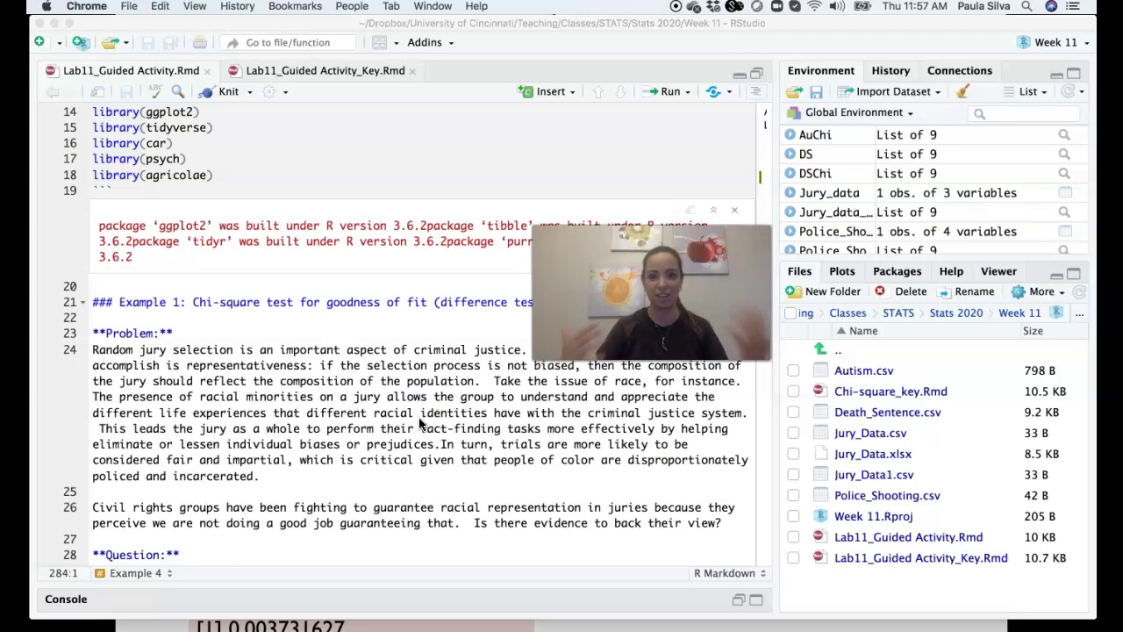
{"action": "scroll", "coordinate": [420, 423], "scroll_direction": "down", "scroll_amount": 10}
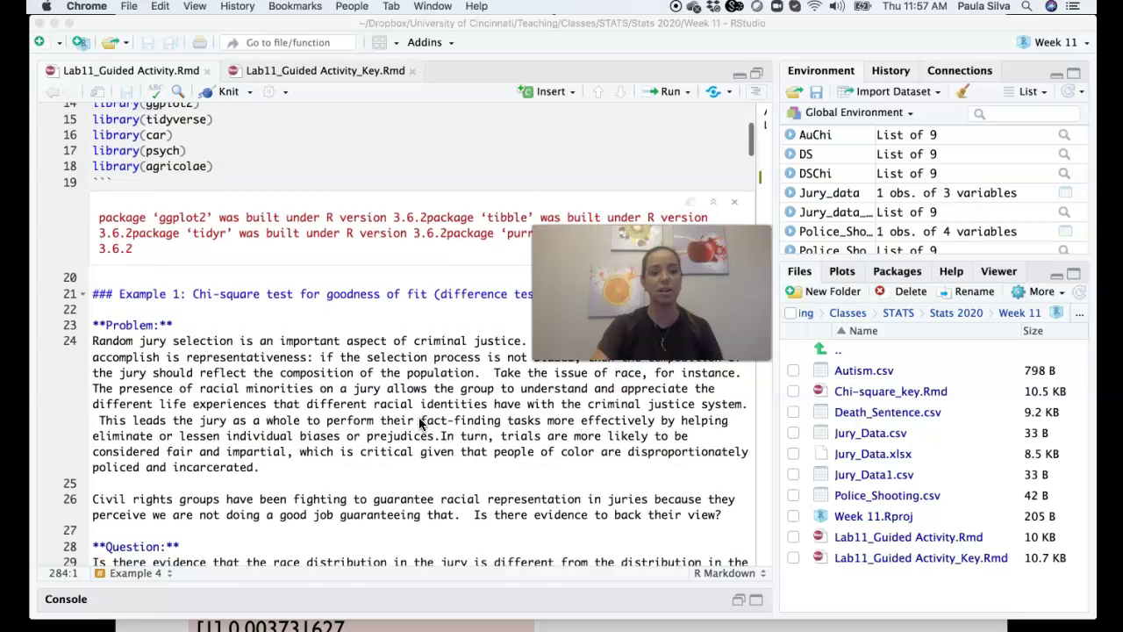
{"action": "scroll", "coordinate": [418, 424], "scroll_direction": "down", "scroll_amount": 1}
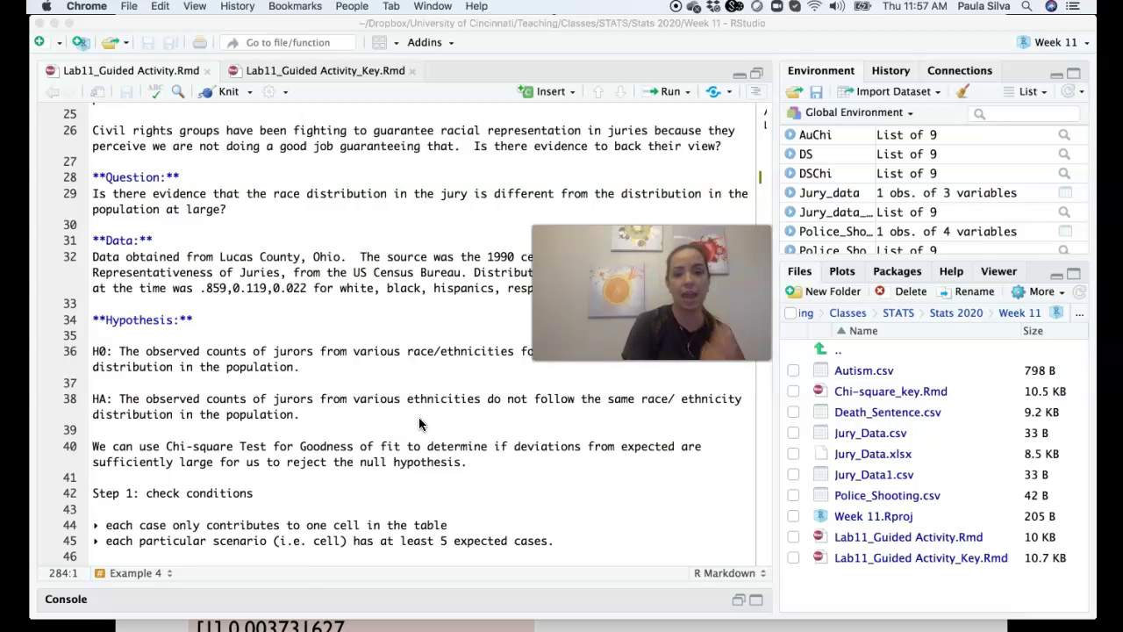
- Clear all objects from the global environment
{"action": "left_click", "coordinate": [963, 92]}
{"action": "left_click", "coordinate": [517, 389]}
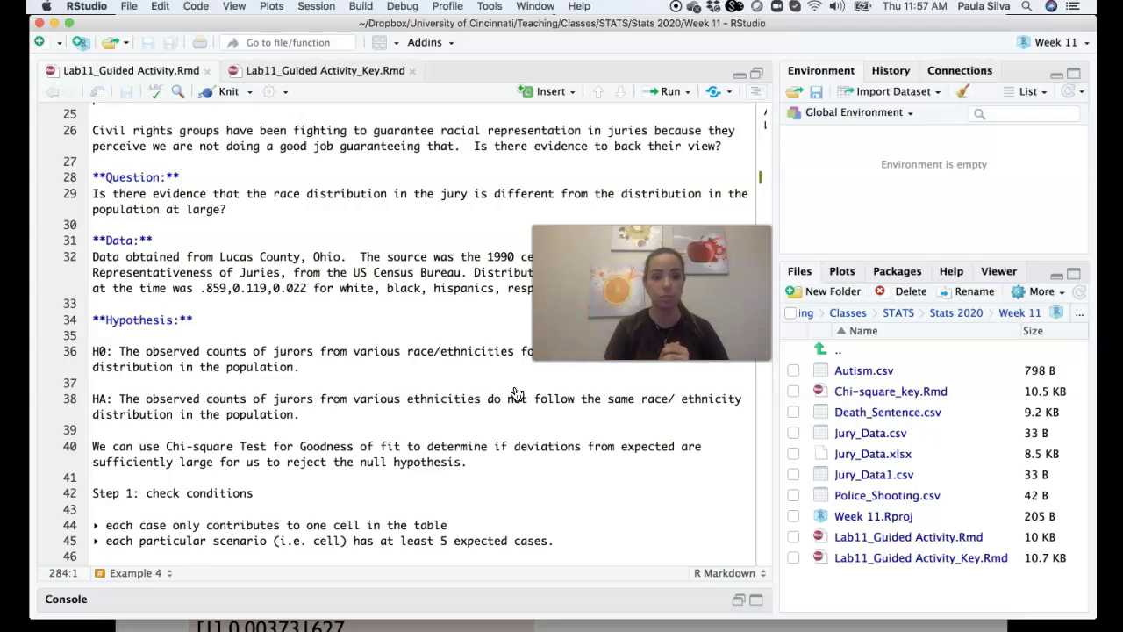
- Highlight the census year 1990 and the population proportions .859, 0.119 and 0.022 in the Example 1 data description
{"action": "left_click_drag", "start_coordinate": [562, 347], "coordinate": [512, 431]}
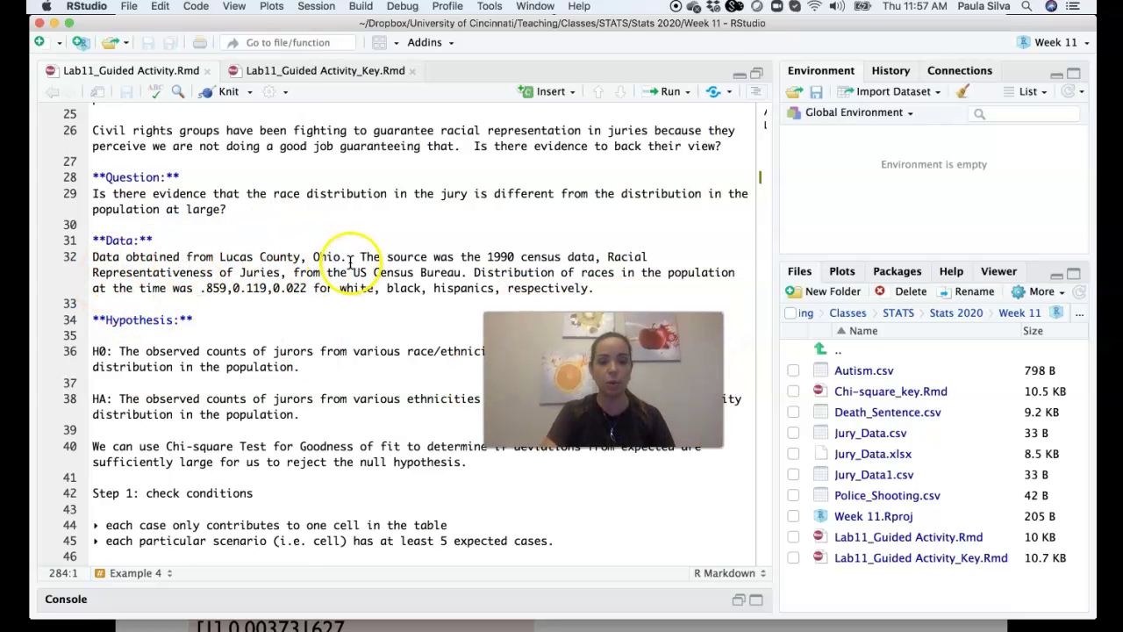
{"action": "left_click", "coordinate": [493, 256]}
{"action": "double_click", "coordinate": [493, 256]}
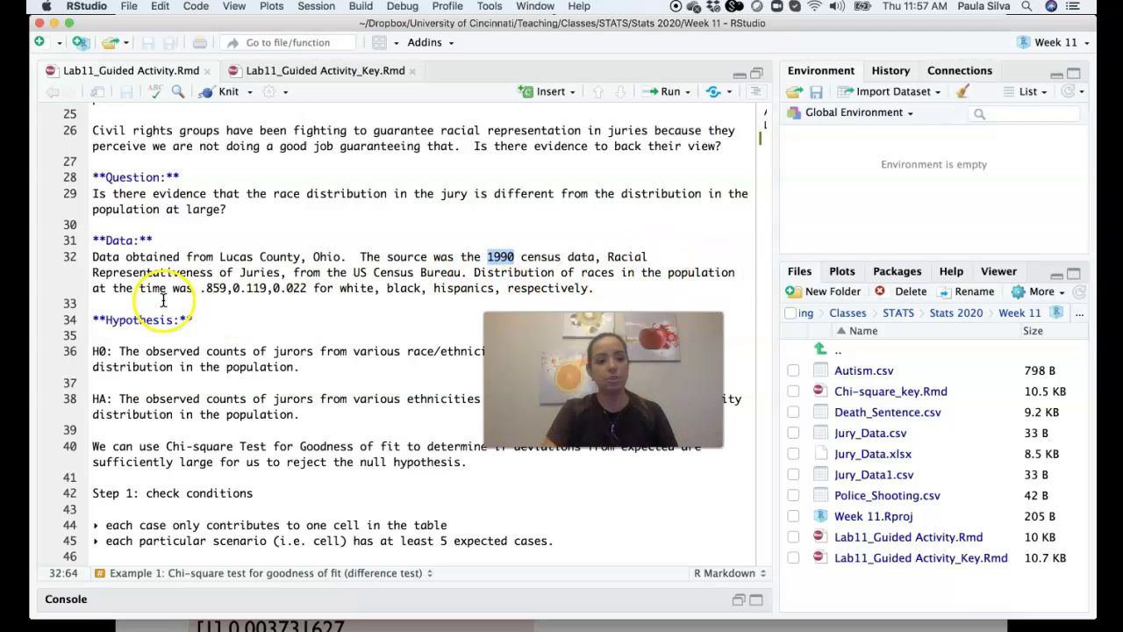
{"action": "left_click_drag", "start_coordinate": [200, 290], "coordinate": [265, 289]}
{"action": "left_click", "coordinate": [231, 289]}
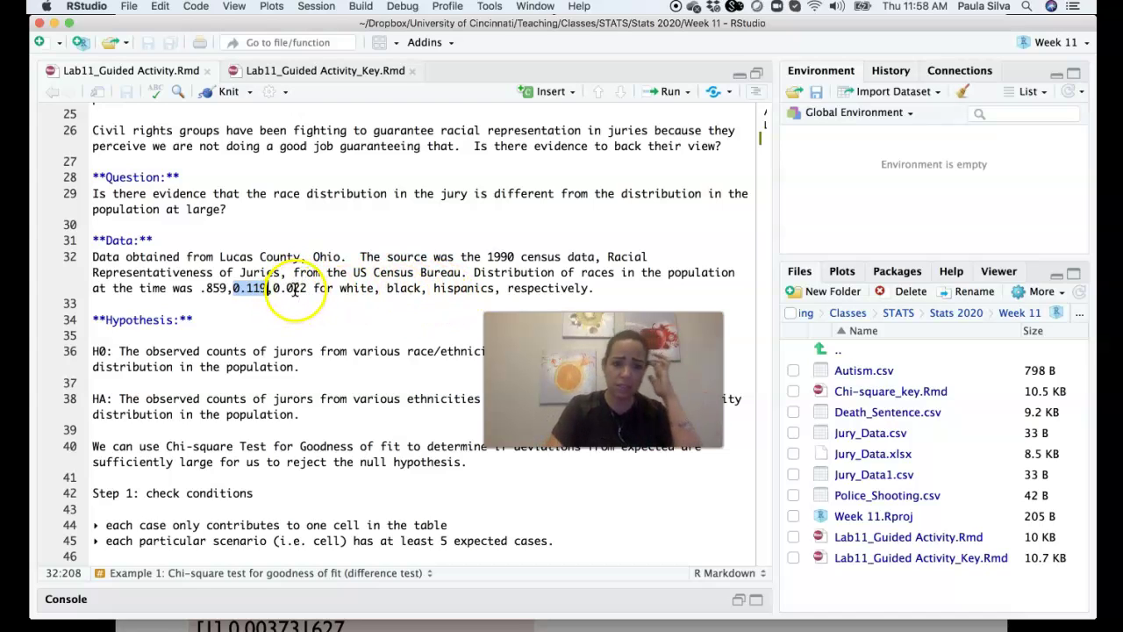
{"action": "left_click_drag", "start_coordinate": [273, 289], "coordinate": [304, 289]}
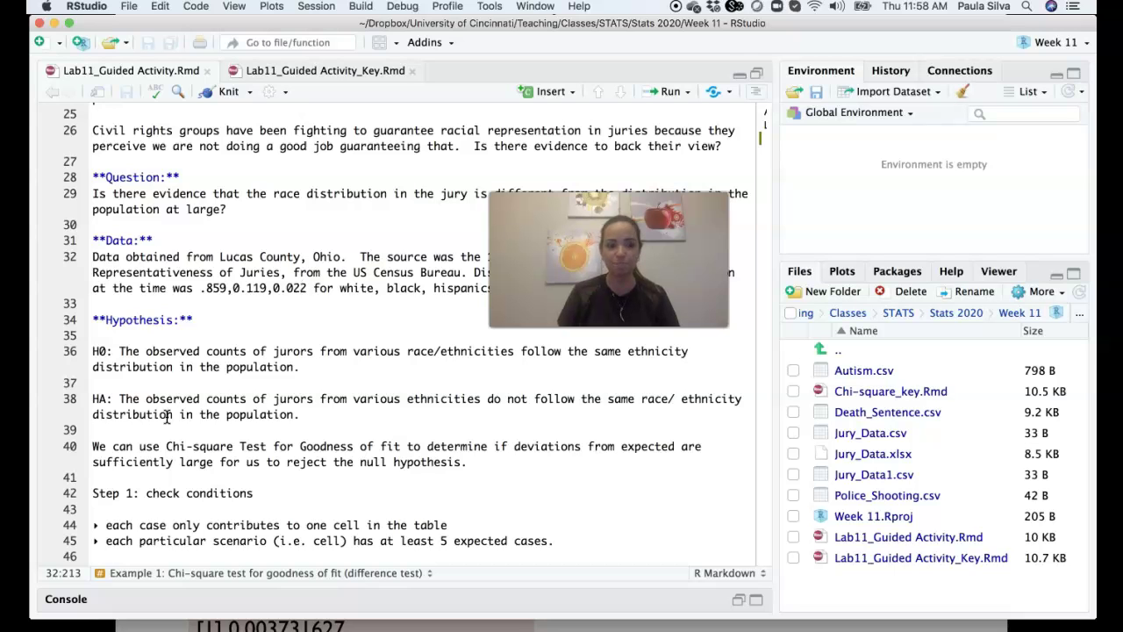
- Run the Step 2.1 chunk that reads Jury_Data.csv into Jury_data and view the loaded data table
{"action": "scroll", "coordinate": [281, 429], "scroll_direction": "down", "scroll_amount": 1}
{"action": "scroll", "coordinate": [281, 430], "scroll_direction": "down", "scroll_amount": 3}
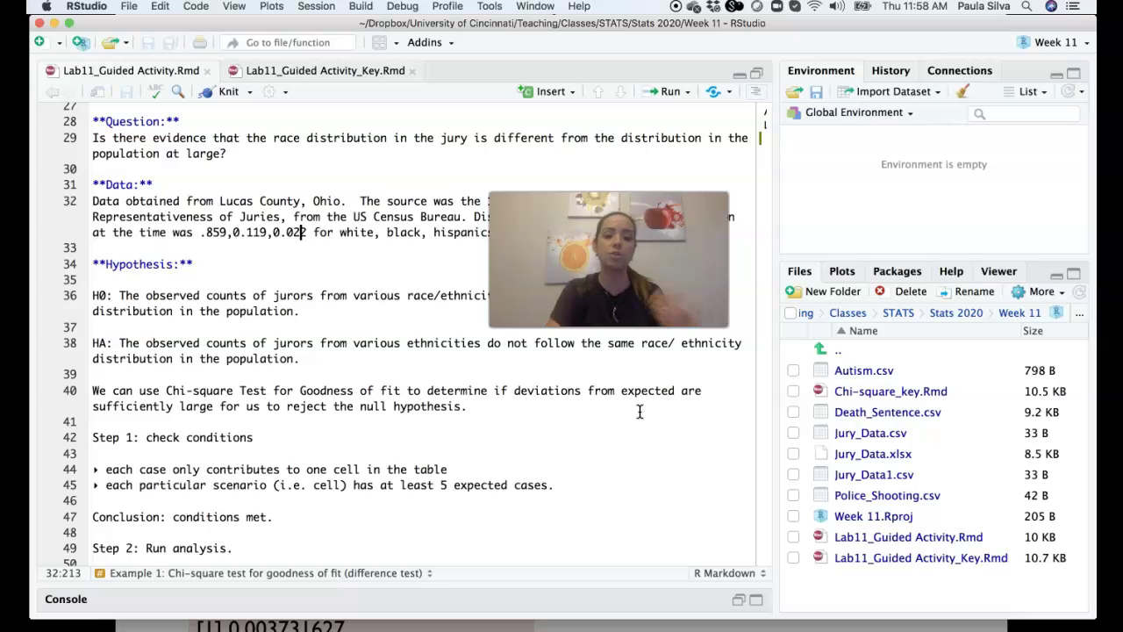
{"action": "scroll", "coordinate": [640, 411], "scroll_direction": "down", "scroll_amount": 2}
{"action": "scroll", "coordinate": [639, 411], "scroll_direction": "down", "scroll_amount": 5}
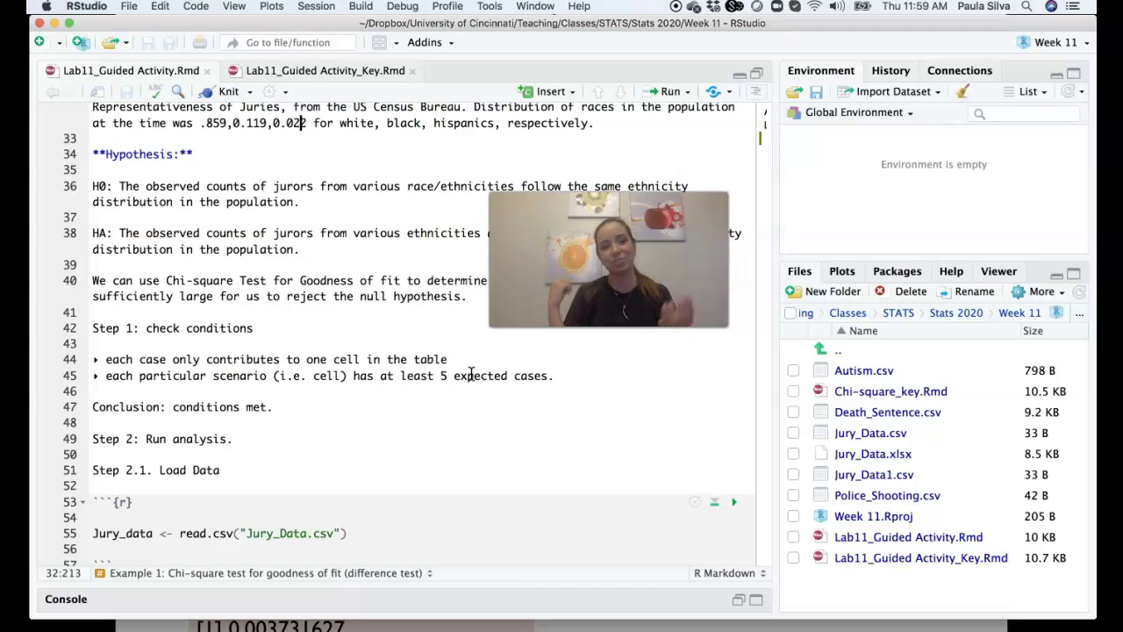
{"action": "scroll", "coordinate": [293, 451], "scroll_direction": "down", "scroll_amount": 3}
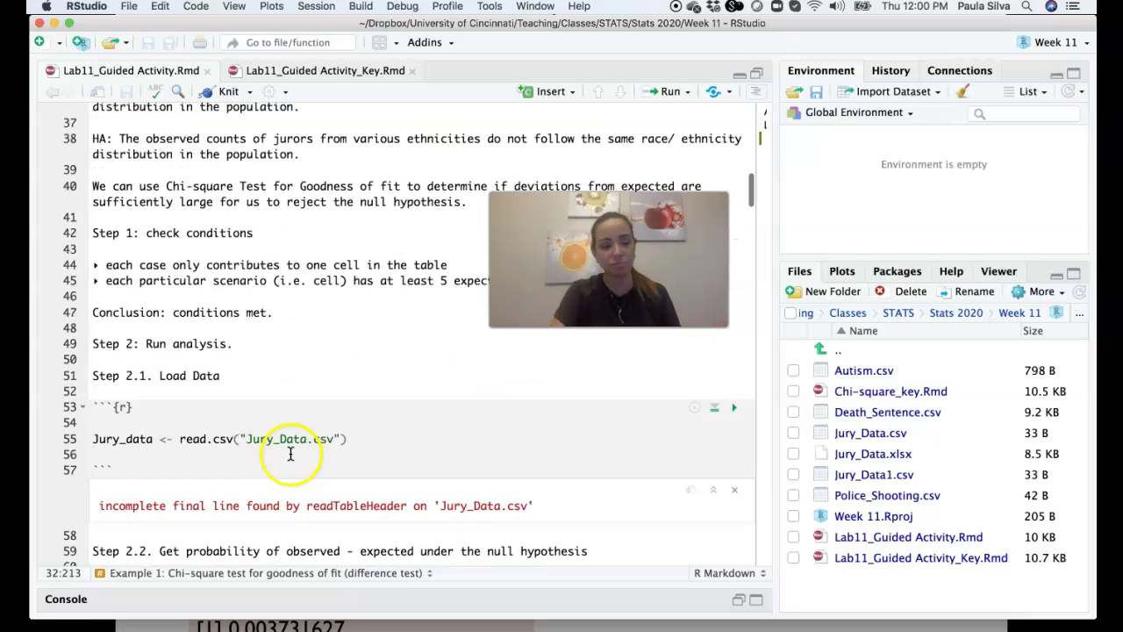
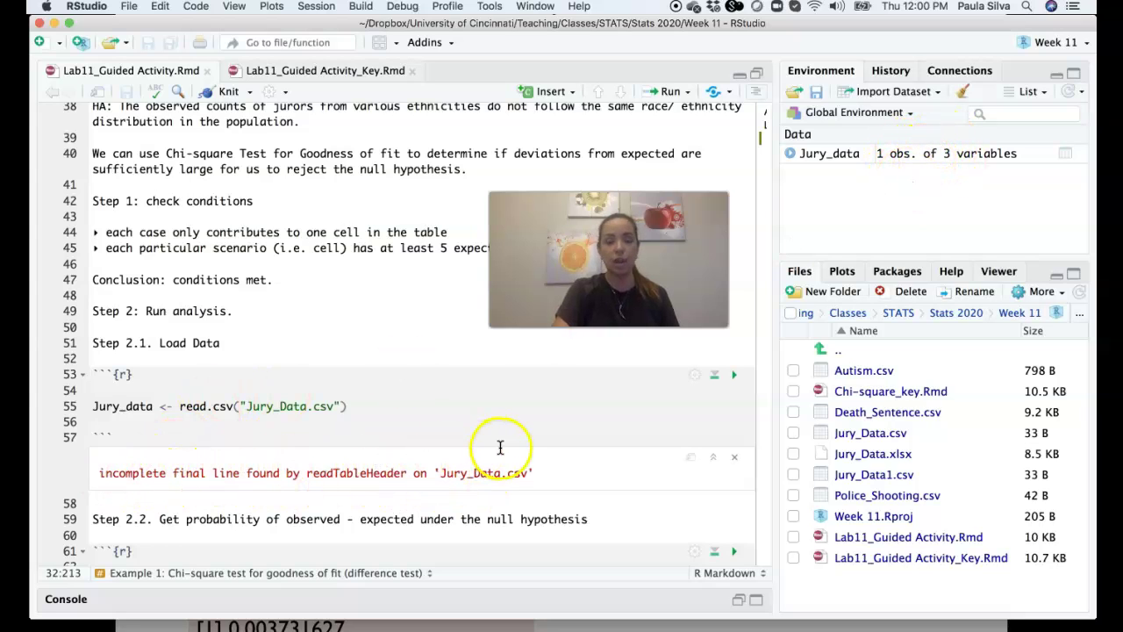
{"action": "left_click", "coordinate": [896, 156]}
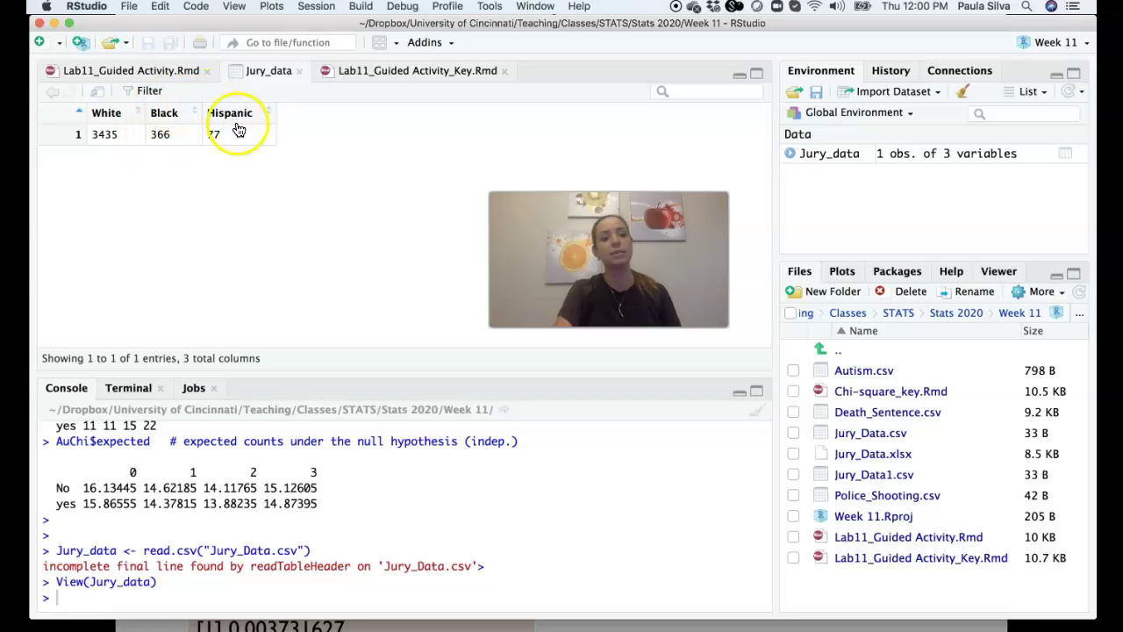
- Return to Lab11_Guided Activity.Rmd and insert the word "counts" after "expected" in the Step 2.2 line
{"action": "left_click", "coordinate": [145, 70]}
{"action": "scroll", "coordinate": [281, 235], "scroll_direction": "down", "scroll_amount": 3}
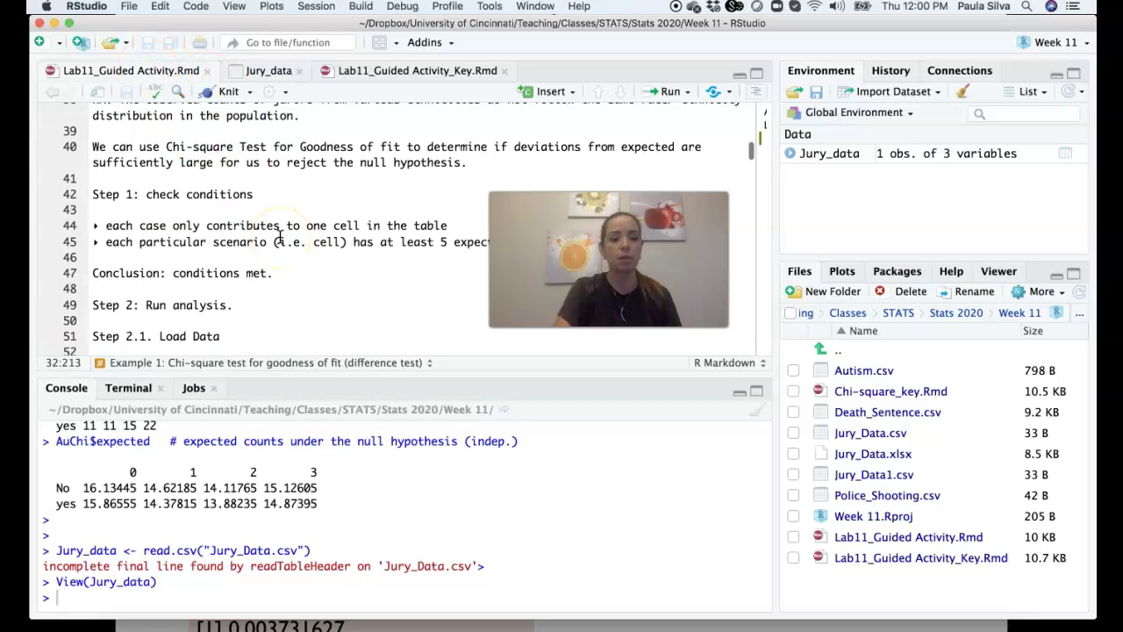
{"action": "scroll", "coordinate": [280, 236], "scroll_direction": "down", "scroll_amount": 10}
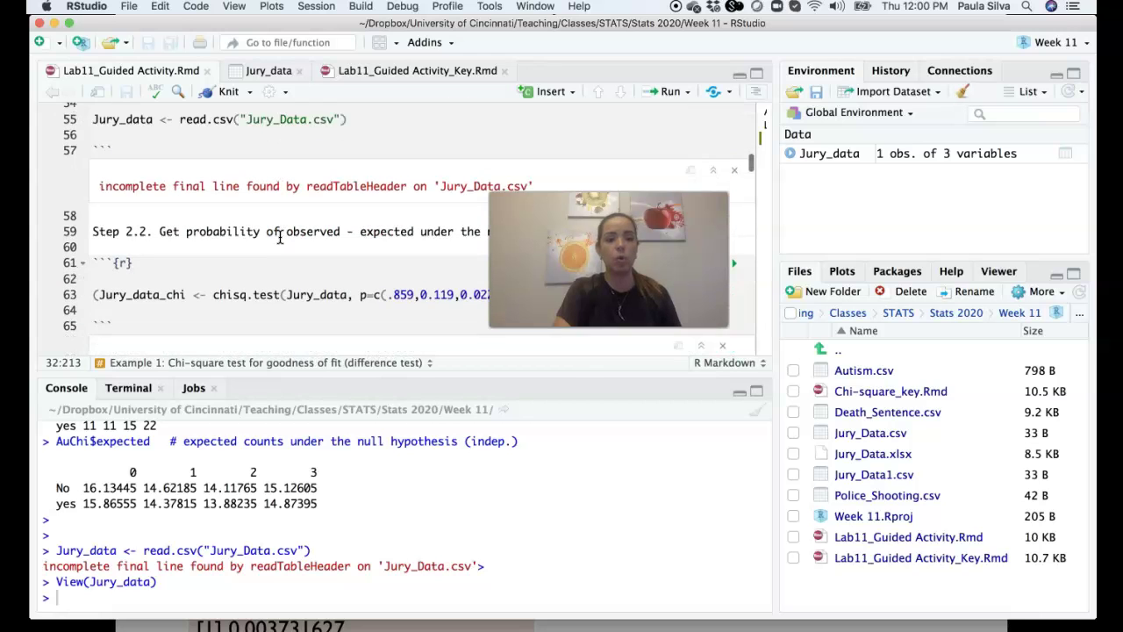
{"action": "scroll", "coordinate": [280, 236], "scroll_direction": "down", "scroll_amount": 1}
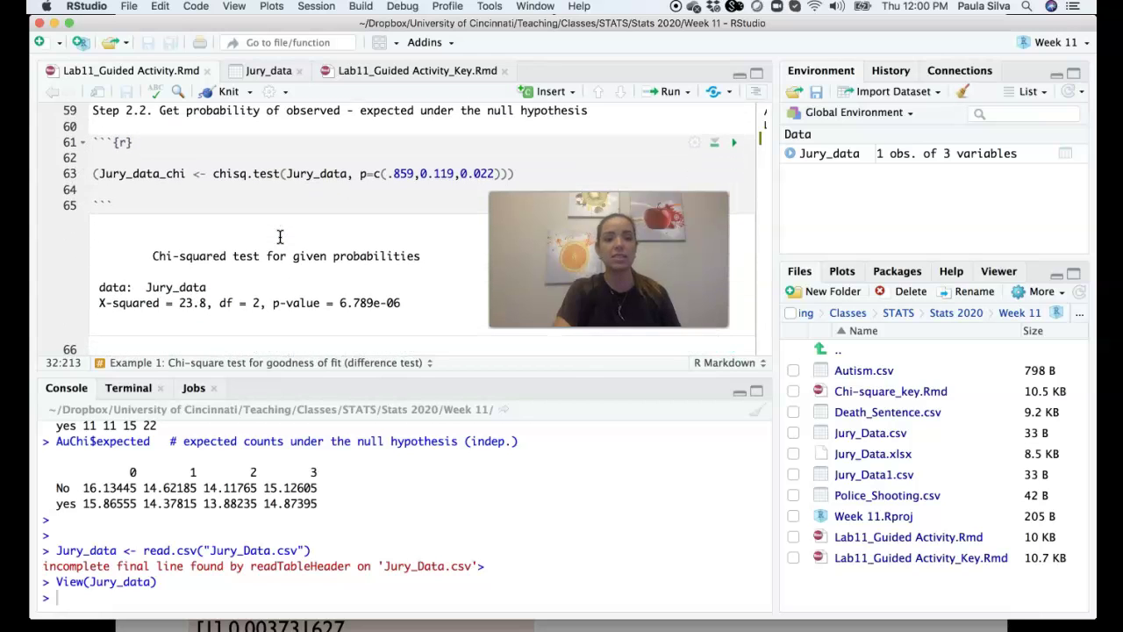
{"action": "scroll", "coordinate": [280, 236], "scroll_direction": "up", "scroll_amount": 1}
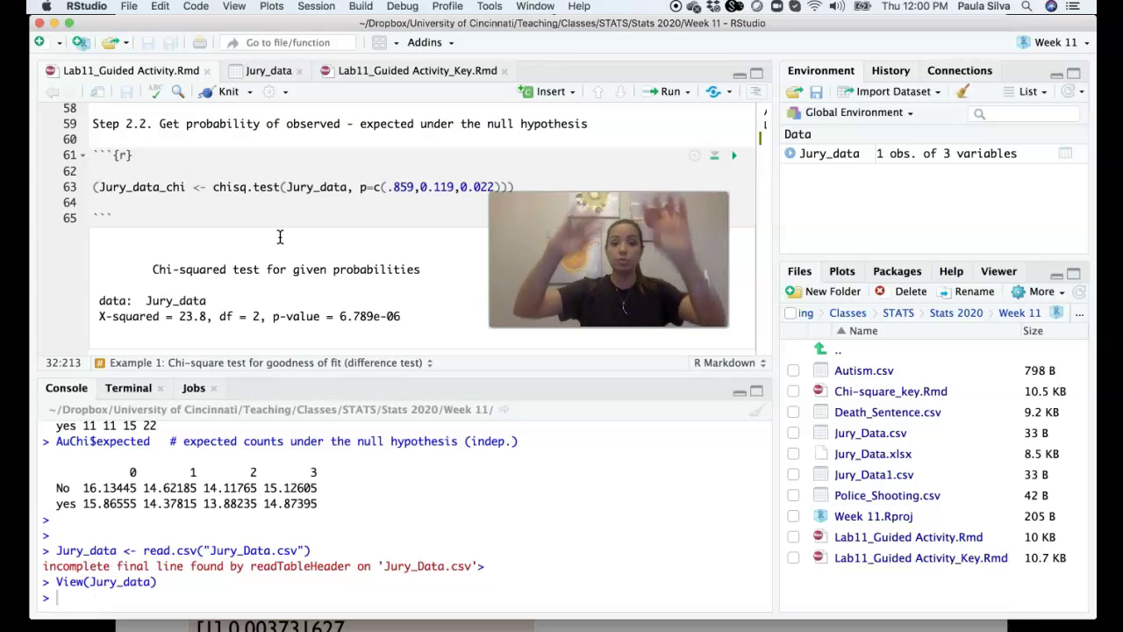
{"action": "left_click", "coordinate": [419, 123]}
{"action": "type", "text": "counts"}
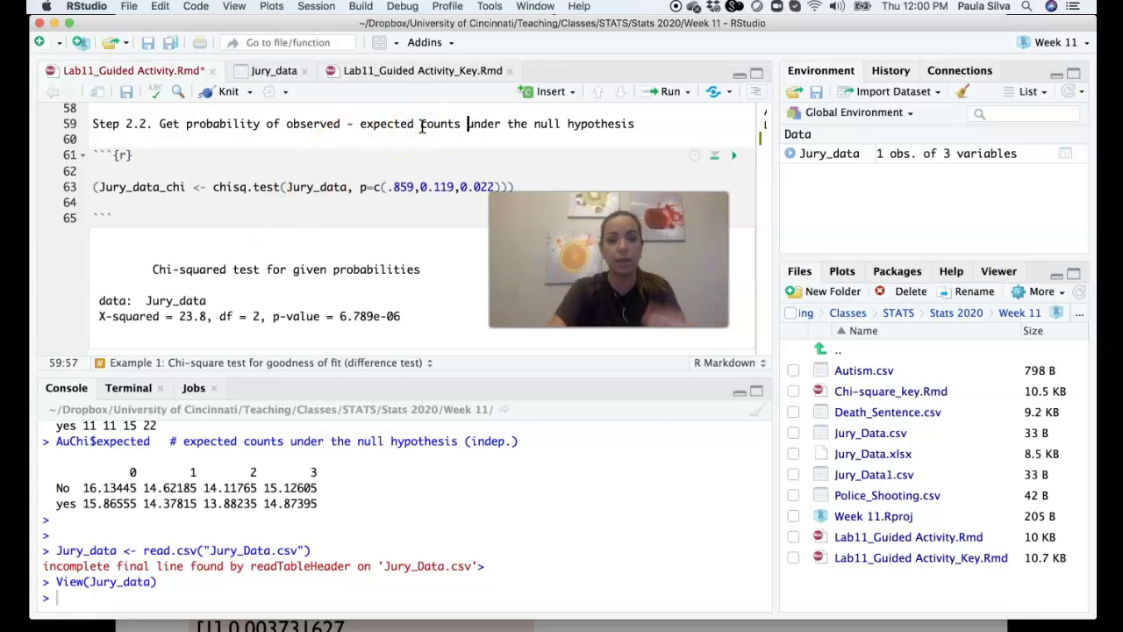
- Examine the Step 2.2 chisq.test line by highlighting its result object, function name, data argument and probability vector
{"action": "scroll", "coordinate": [351, 241], "scroll_direction": "down", "scroll_amount": 3}
{"action": "scroll", "coordinate": [350, 240], "scroll_direction": "down", "scroll_amount": 1}
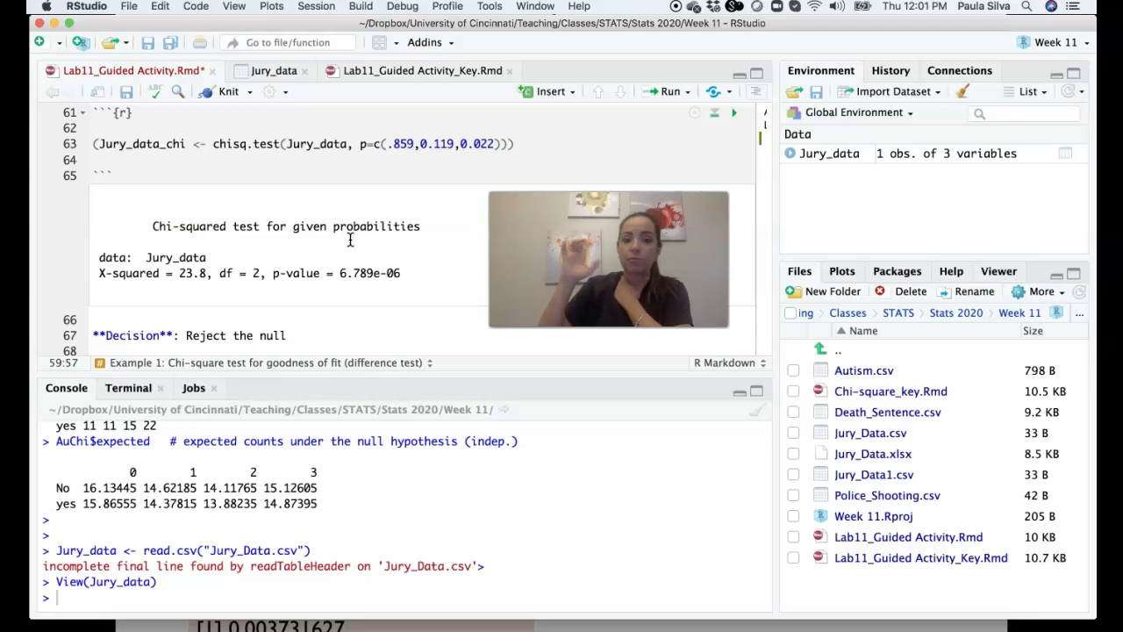
{"action": "left_click_drag", "start_coordinate": [288, 145], "coordinate": [347, 143]}
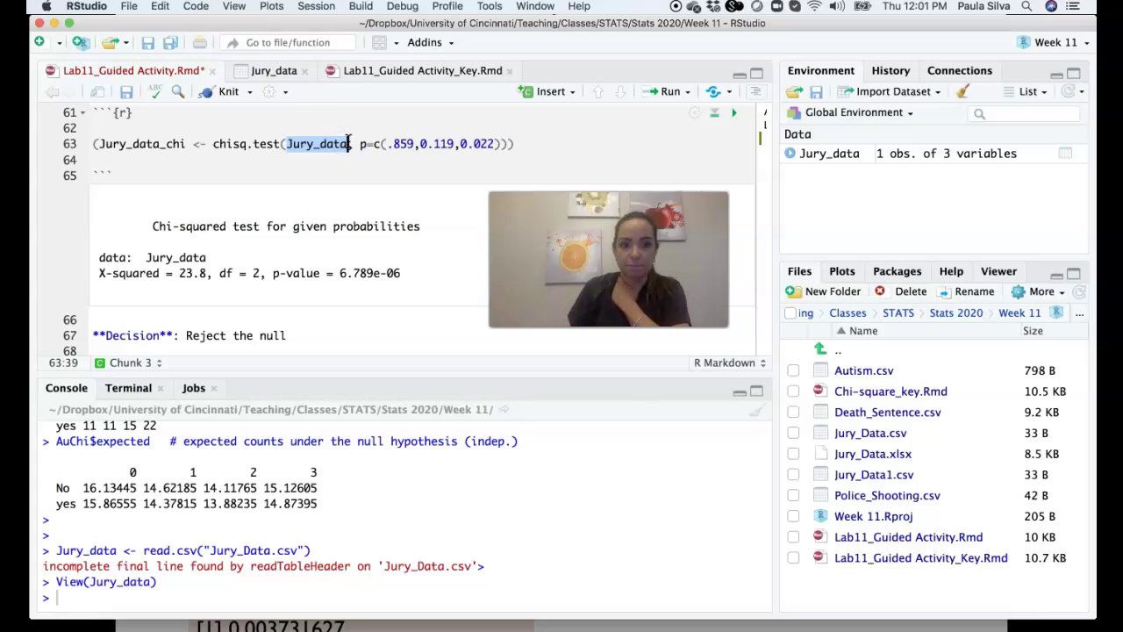
{"action": "left_click_drag", "start_coordinate": [536, 143], "coordinate": [82, 143]}
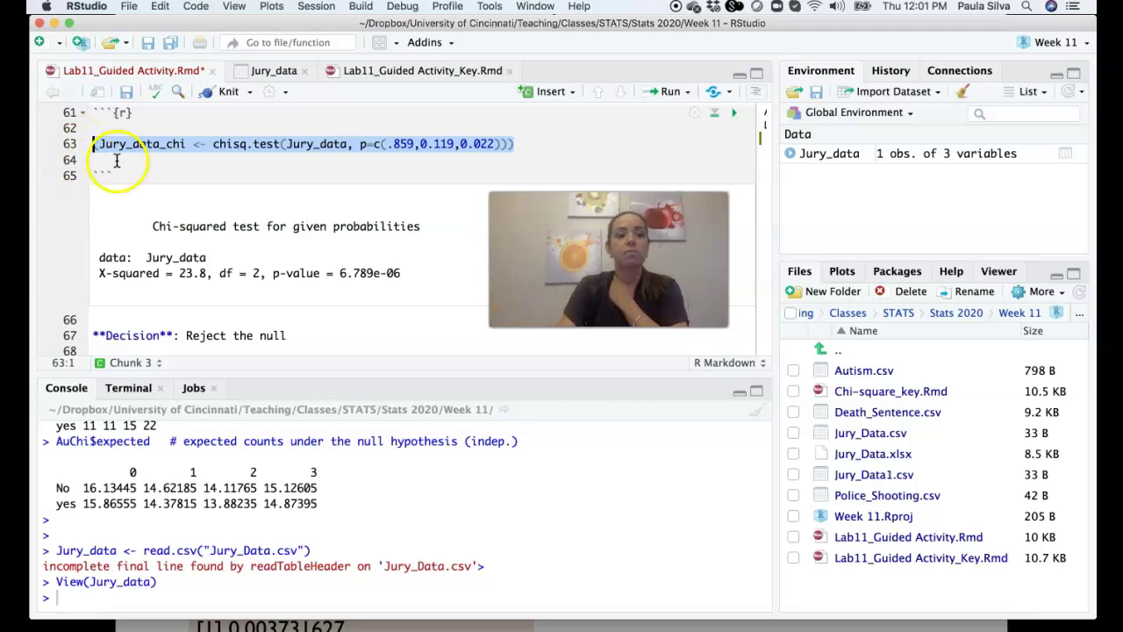
{"action": "left_click", "coordinate": [96, 145]}
{"action": "left_click_drag", "start_coordinate": [99, 144], "coordinate": [167, 144]}
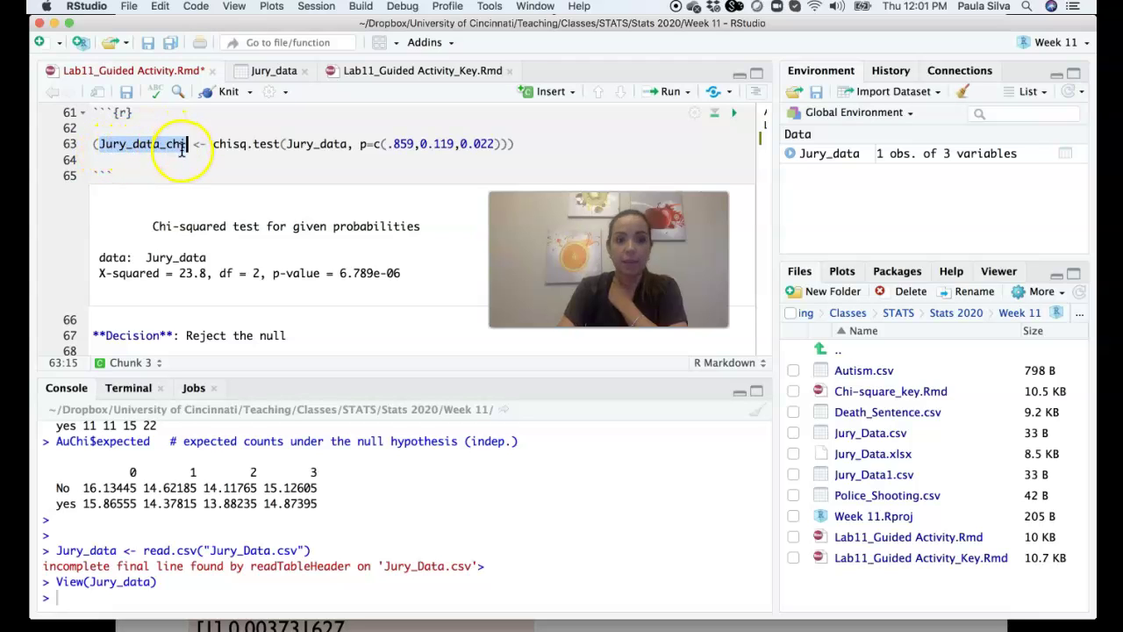
{"action": "left_click_drag", "start_coordinate": [212, 145], "coordinate": [272, 147]}
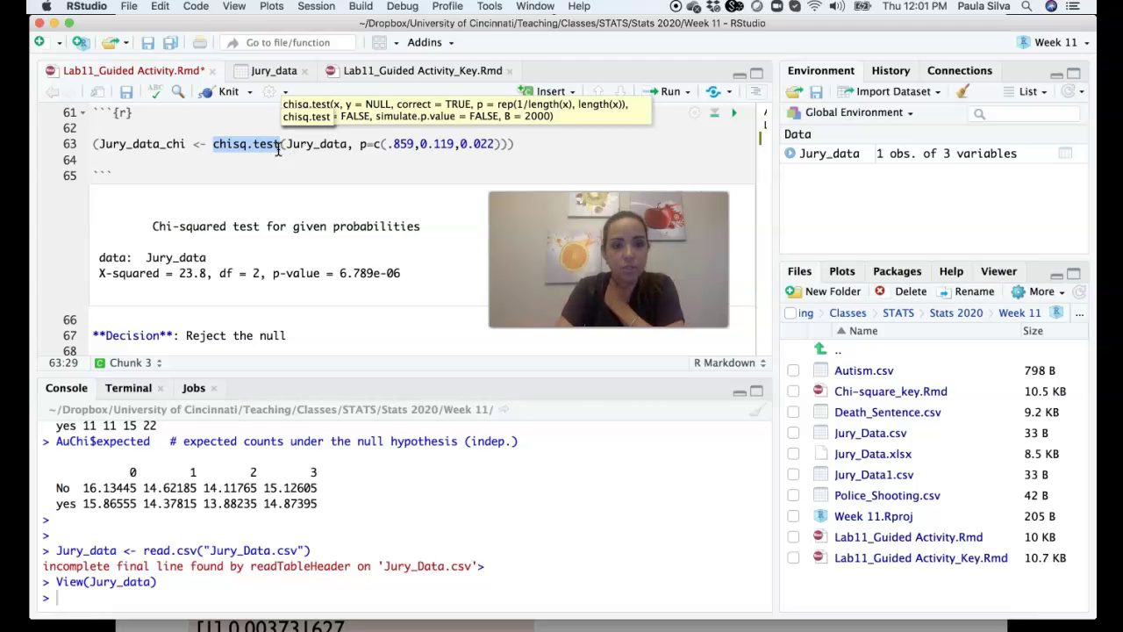
{"action": "left_click", "coordinate": [286, 144]}
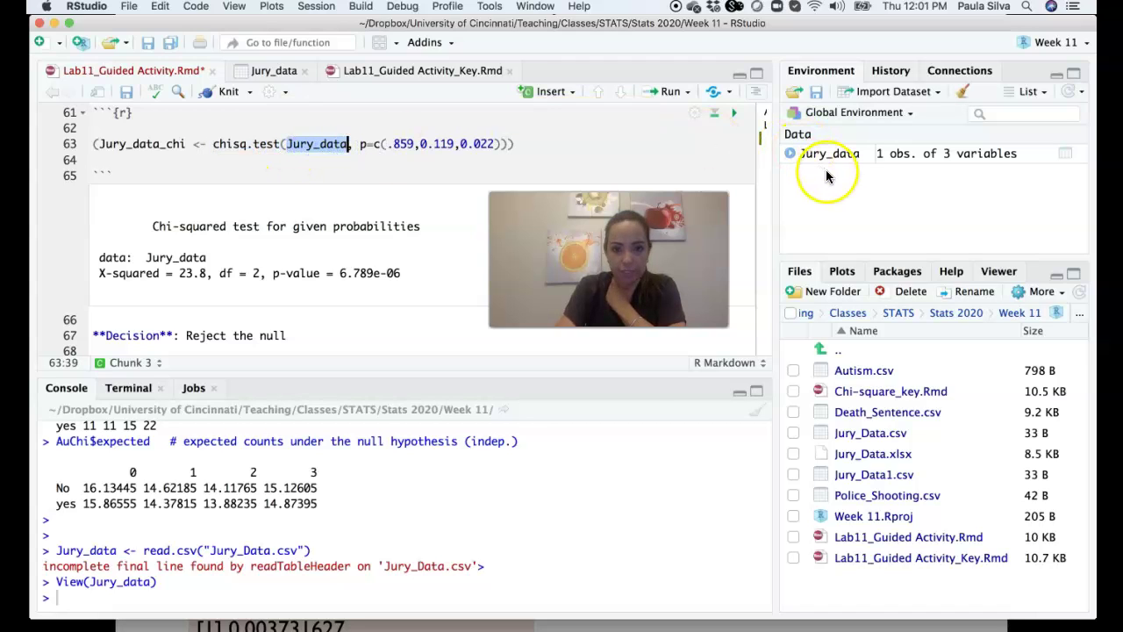
{"action": "left_click", "coordinate": [360, 145]}
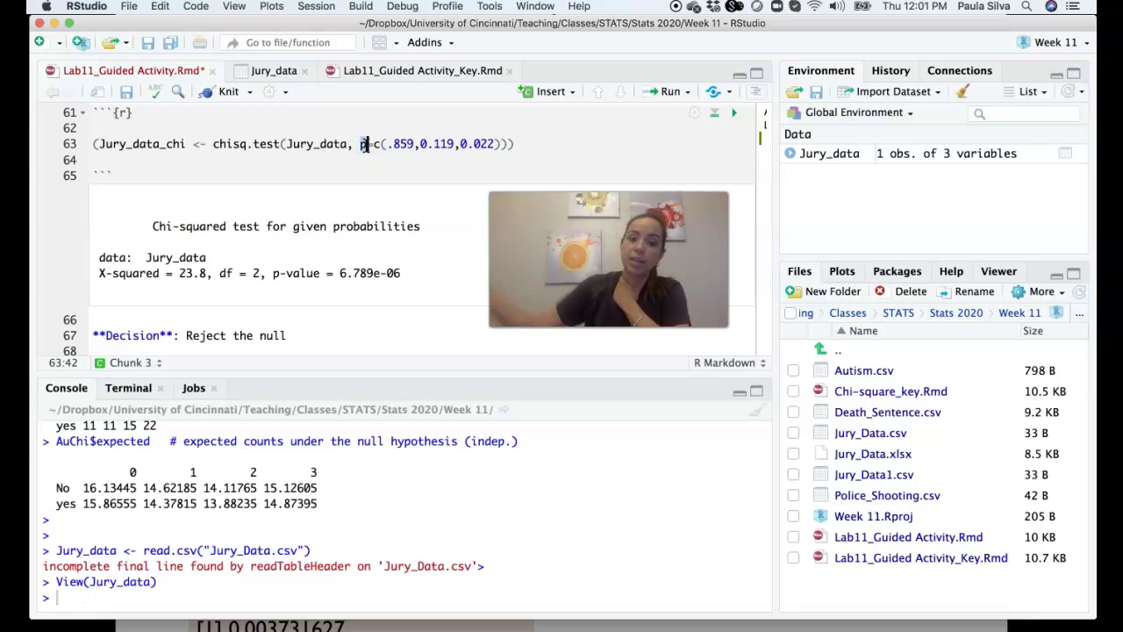
{"action": "left_click", "coordinate": [373, 145]}
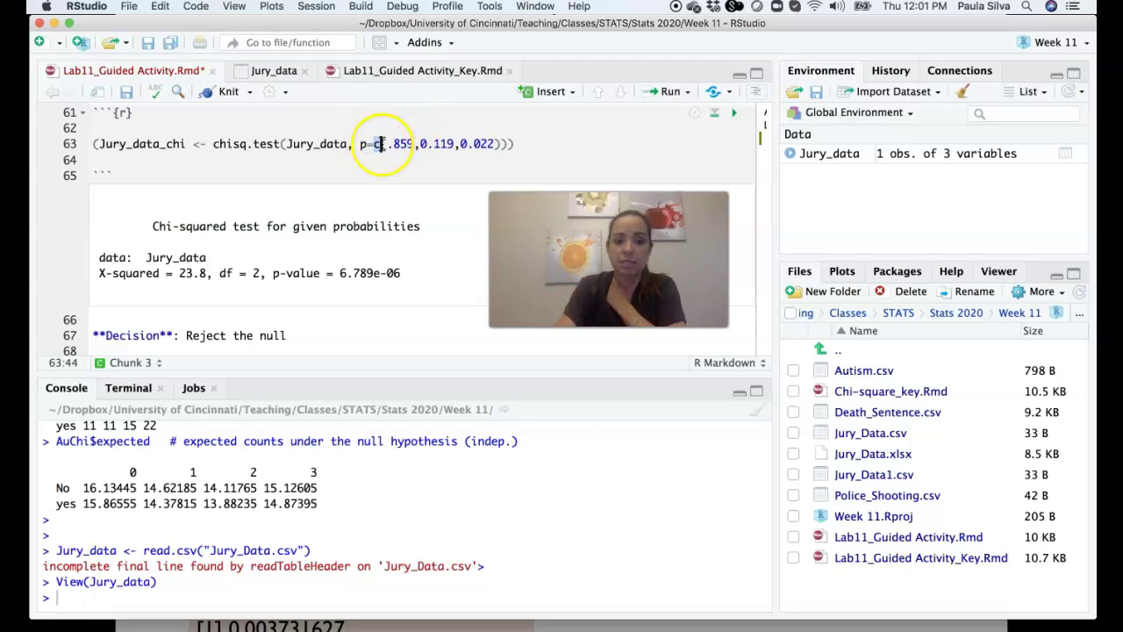
{"action": "left_click_drag", "start_coordinate": [387, 145], "coordinate": [481, 144]}
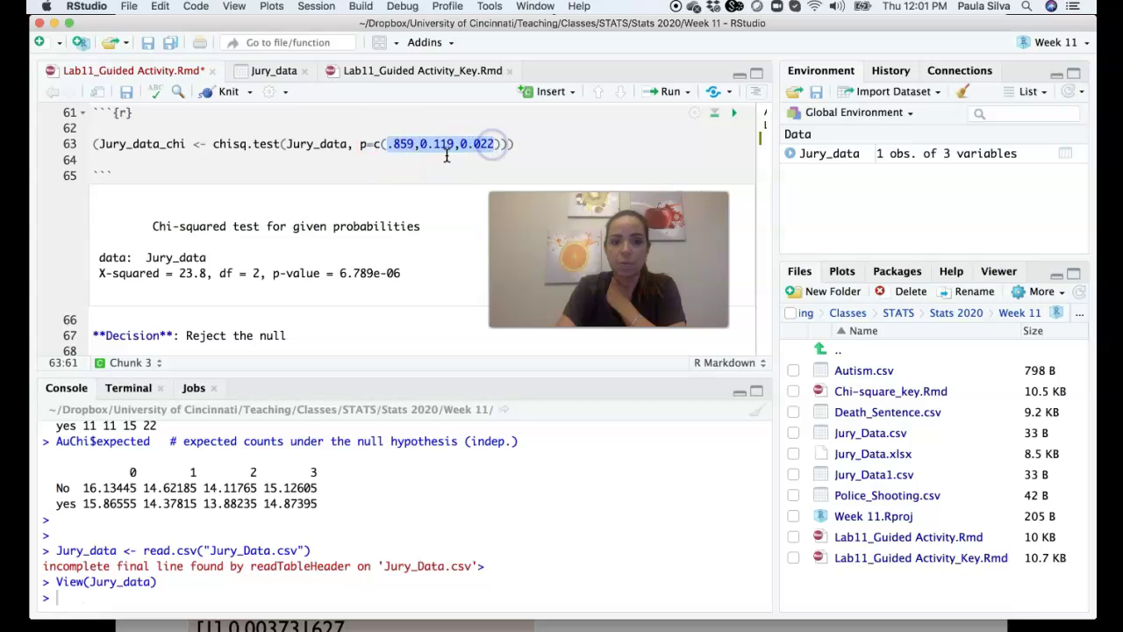
- Compare the probabilities in the chisq.test call with the population race distribution in the Data section and return to the Step 2.2 chunk
{"action": "scroll", "coordinate": [446, 156], "scroll_direction": "up", "scroll_amount": 10}
{"action": "scroll", "coordinate": [446, 155], "scroll_direction": "up", "scroll_amount": 3}
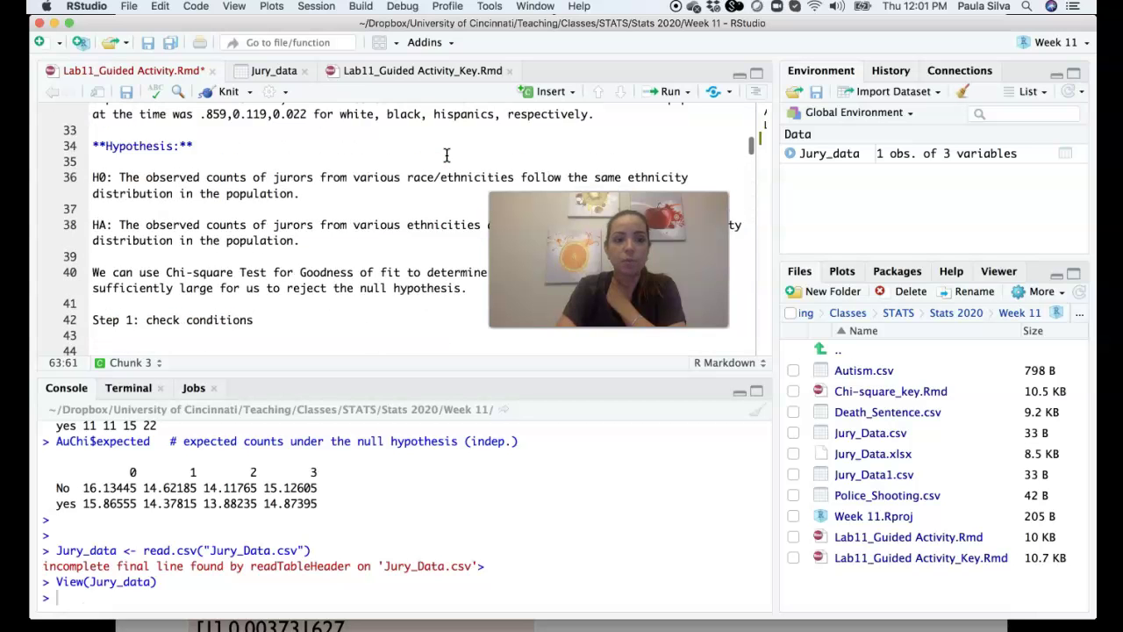
{"action": "scroll", "coordinate": [447, 156], "scroll_direction": "down", "scroll_amount": 1}
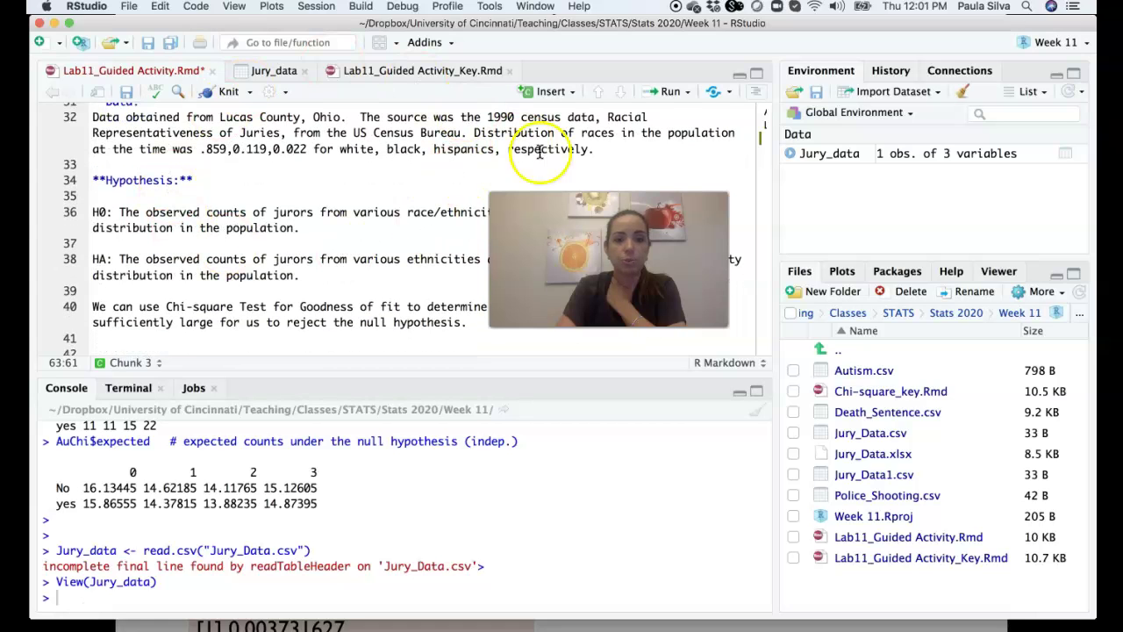
{"action": "left_click_drag", "start_coordinate": [474, 134], "coordinate": [554, 149]}
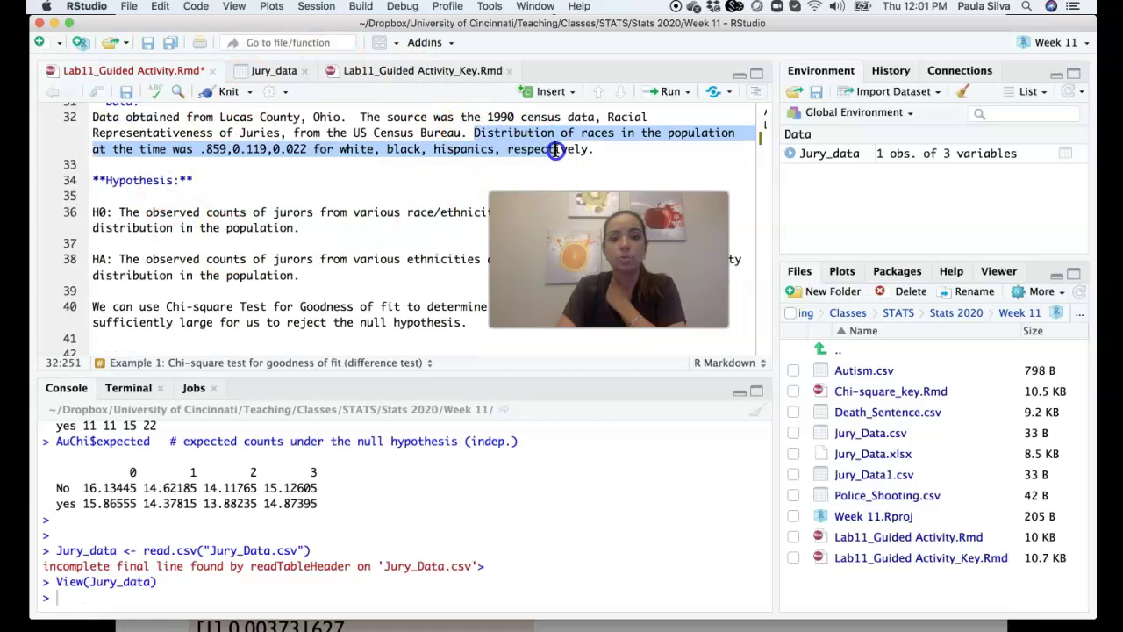
{"action": "left_click", "coordinate": [252, 150]}
{"action": "left_click", "coordinate": [287, 148]}
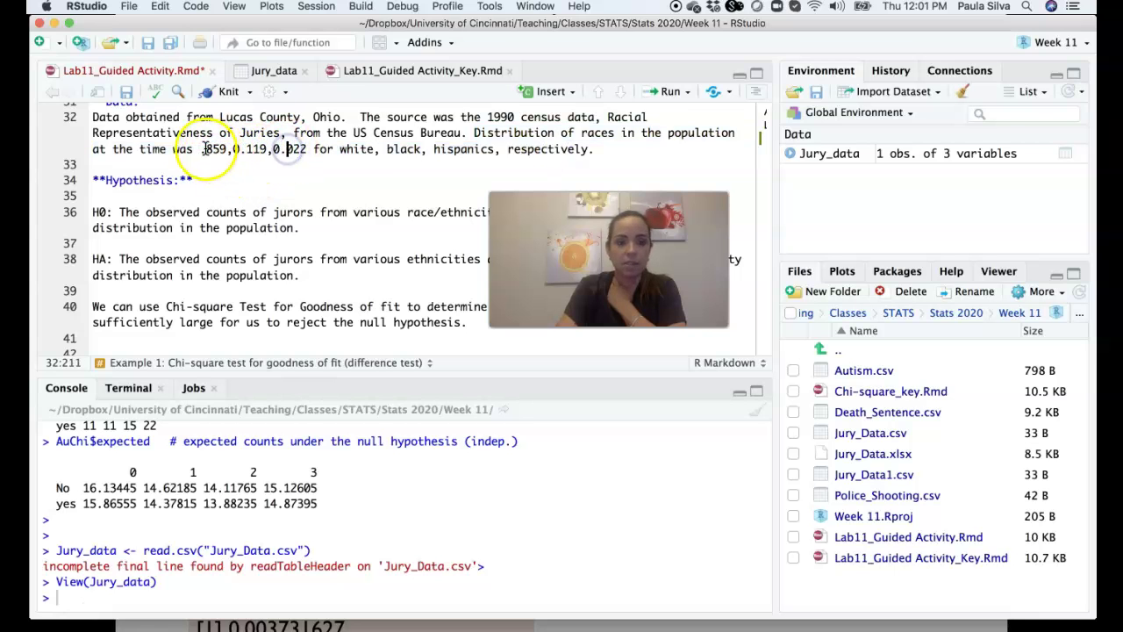
{"action": "scroll", "coordinate": [302, 241], "scroll_direction": "down", "scroll_amount": 1}
{"action": "scroll", "coordinate": [302, 241], "scroll_direction": "down", "scroll_amount": 10}
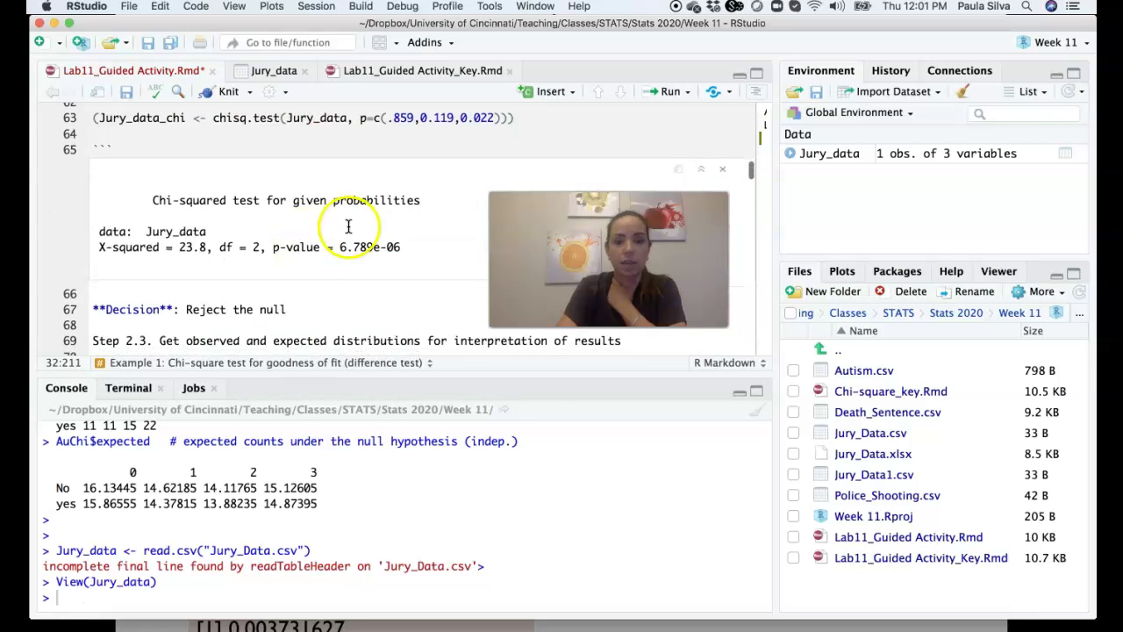
{"action": "scroll", "coordinate": [489, 155], "scroll_direction": "up", "scroll_amount": 1}
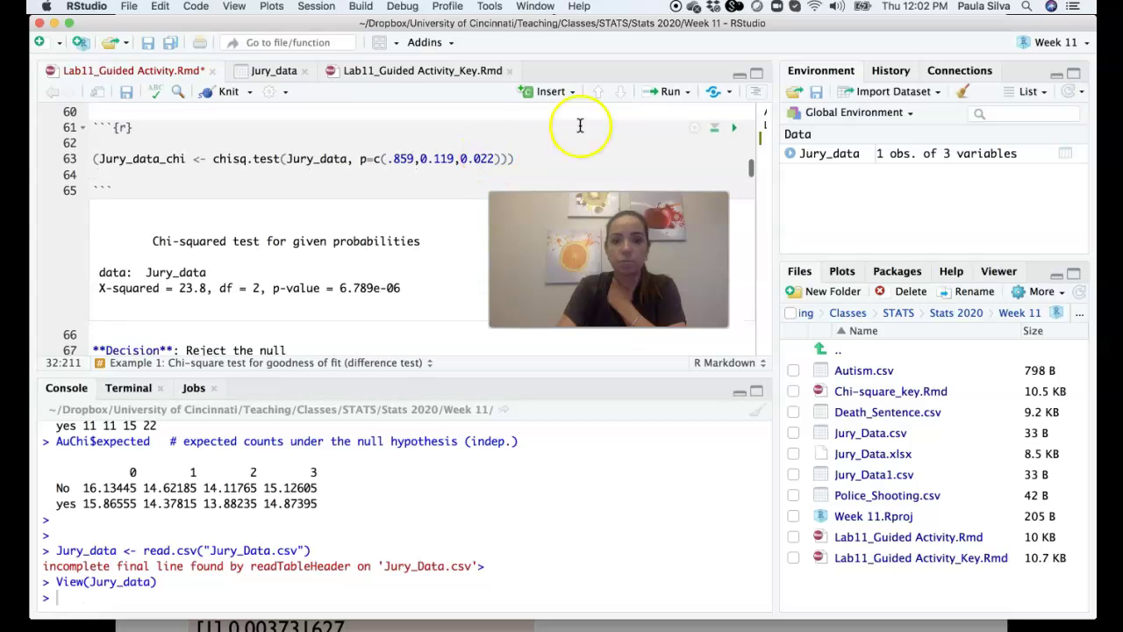
- Run the Step 2.2 chunk that performs the chi-square test on Jury_data with probabilities .859, 0.119 and 0.022
{"action": "left_click", "coordinate": [734, 127]}
{"action": "scroll", "coordinate": [284, 302], "scroll_direction": "down", "scroll_amount": 4}
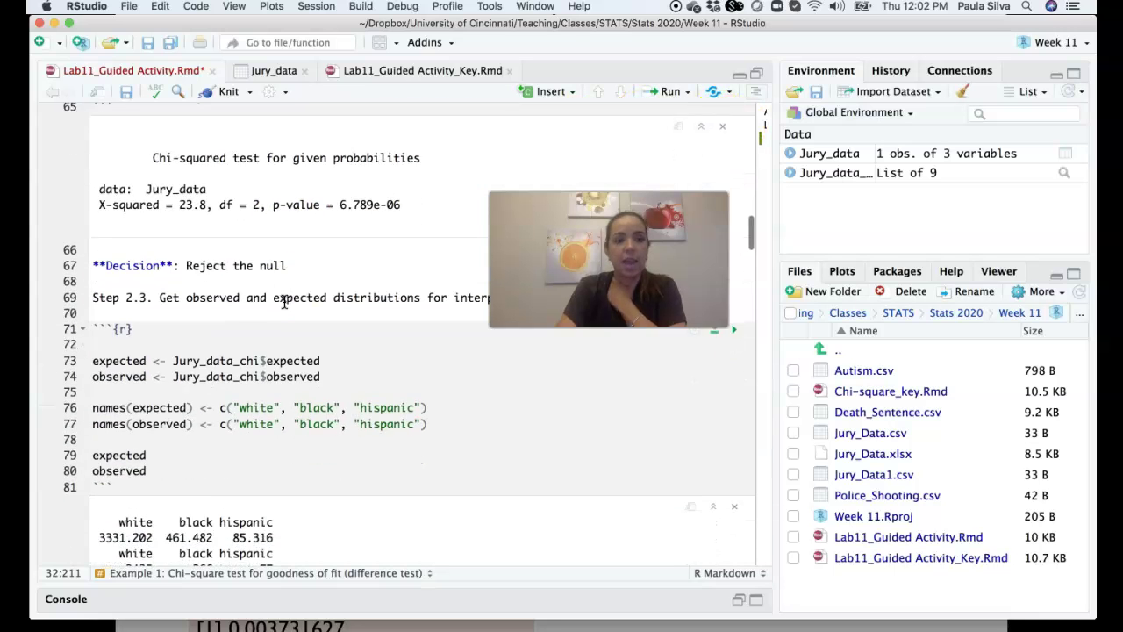
{"action": "scroll", "coordinate": [283, 302], "scroll_direction": "up", "scroll_amount": 1}
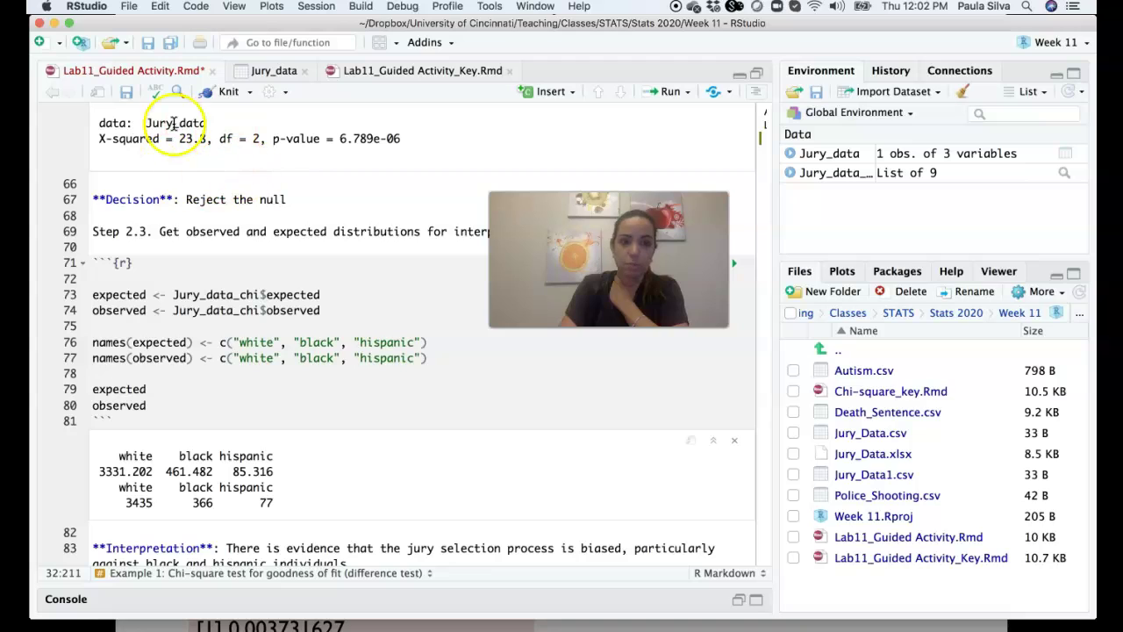
- Examine the test output by highlighting its degrees of freedom, p-value and X-squared statistic, plus the Decision line below it
{"action": "left_click_drag", "start_coordinate": [220, 138], "coordinate": [260, 141]}
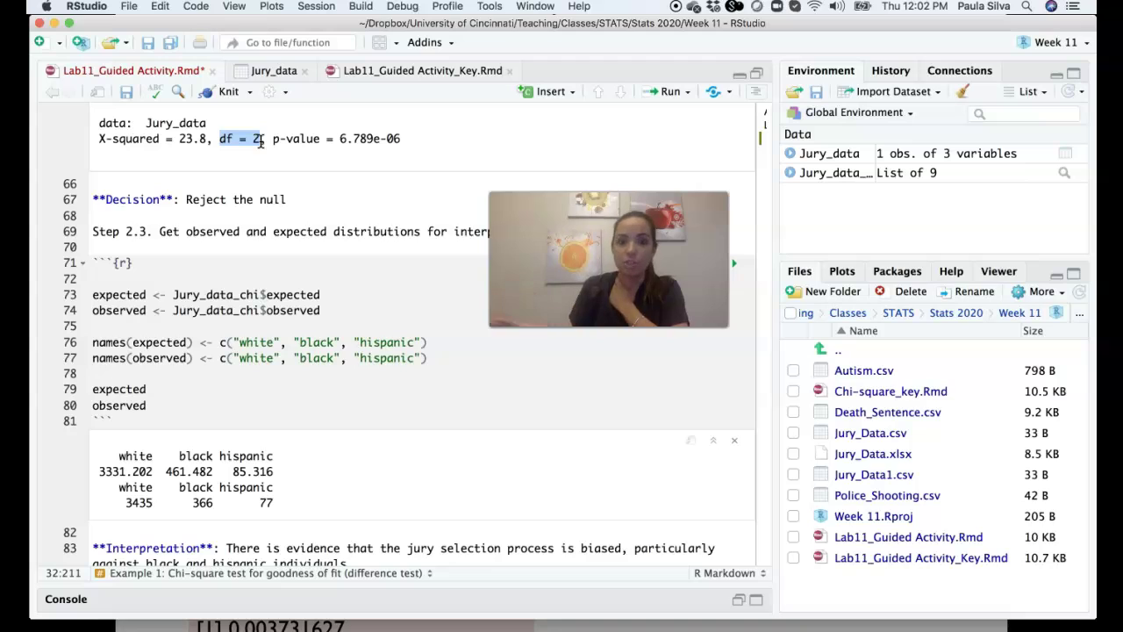
{"action": "left_click_drag", "start_coordinate": [273, 138], "coordinate": [408, 138]}
{"action": "left_click", "coordinate": [187, 141]}
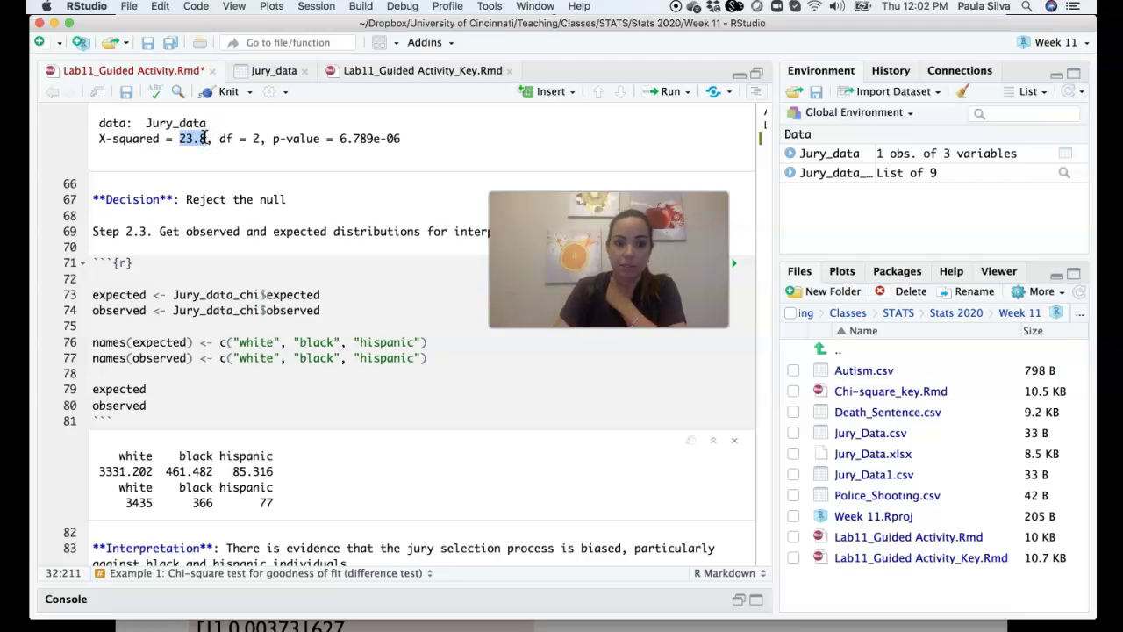
{"action": "left_click_drag", "start_coordinate": [347, 138], "coordinate": [406, 138]}
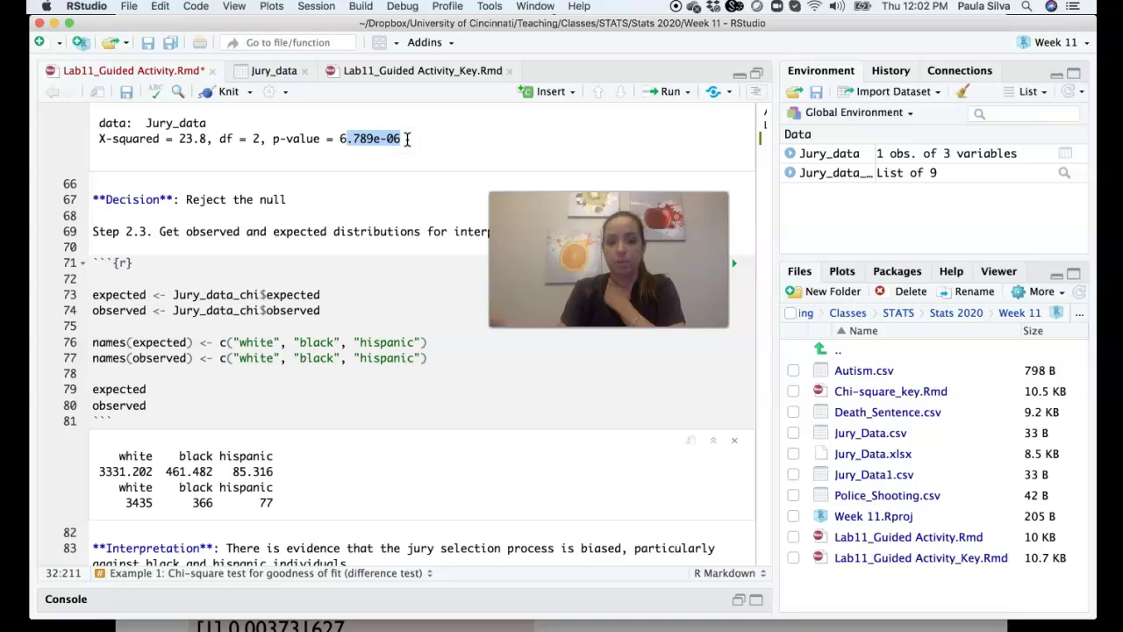
{"action": "left_click_drag", "start_coordinate": [93, 199], "coordinate": [306, 201]}
- Review the null and alternative hypotheses in the Hypothesis section and relate them to the Decision line under the test output
{"action": "scroll", "coordinate": [306, 200], "scroll_direction": "up", "scroll_amount": 15}
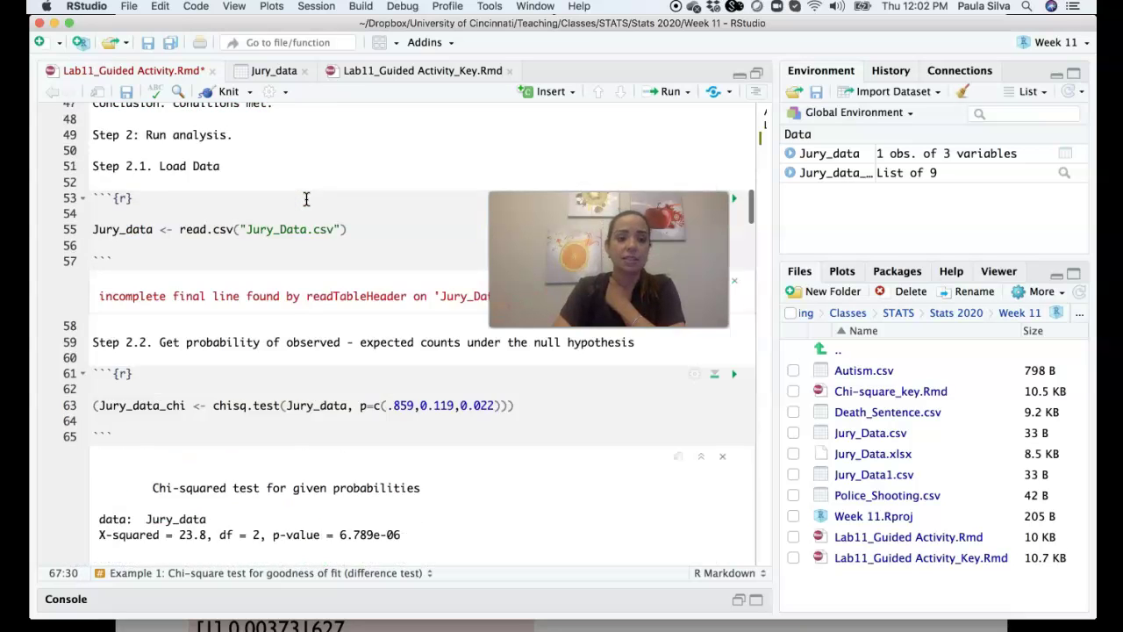
{"action": "scroll", "coordinate": [306, 198], "scroll_direction": "up", "scroll_amount": 1}
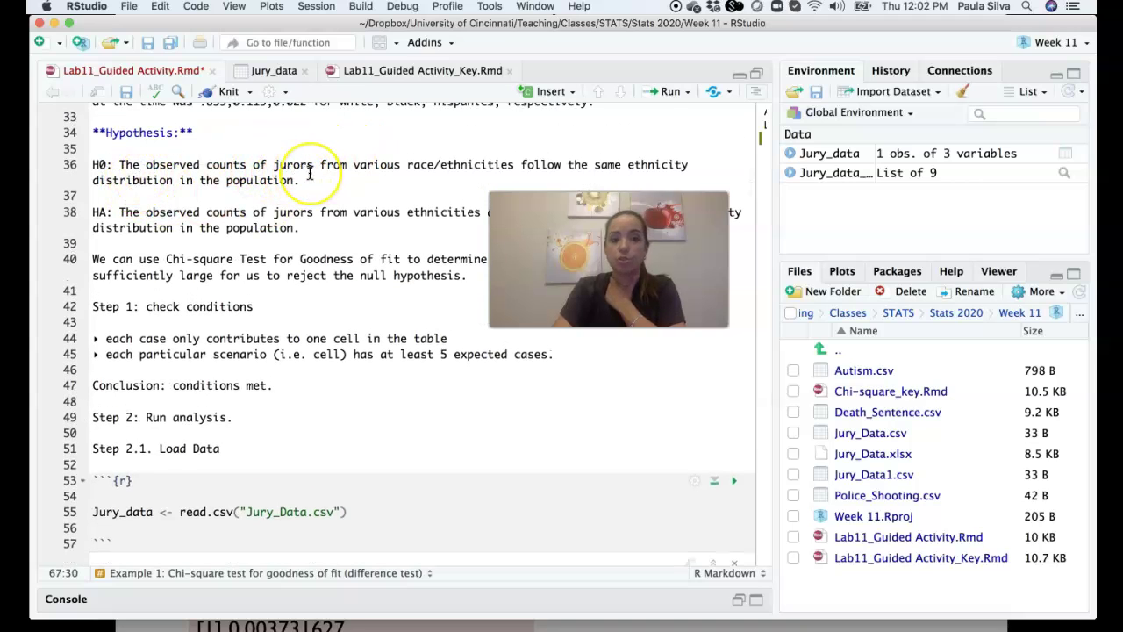
{"action": "scroll", "coordinate": [290, 166], "scroll_direction": "down", "scroll_amount": 1}
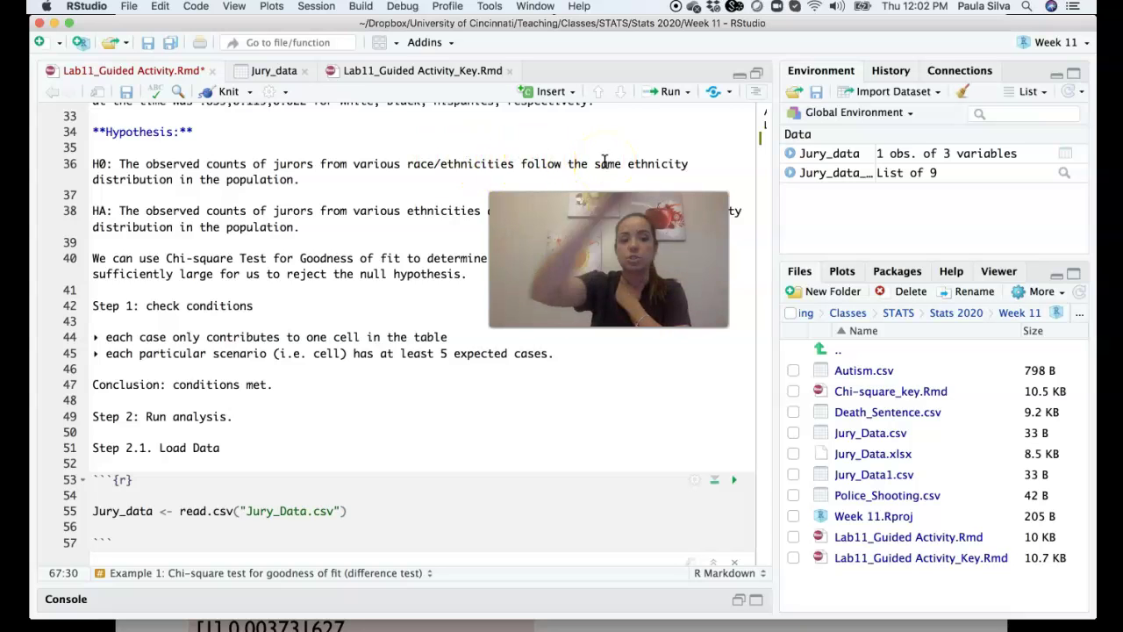
{"action": "scroll", "coordinate": [605, 160], "scroll_direction": "down", "scroll_amount": 5}
{"action": "scroll", "coordinate": [604, 160], "scroll_direction": "down", "scroll_amount": 20}
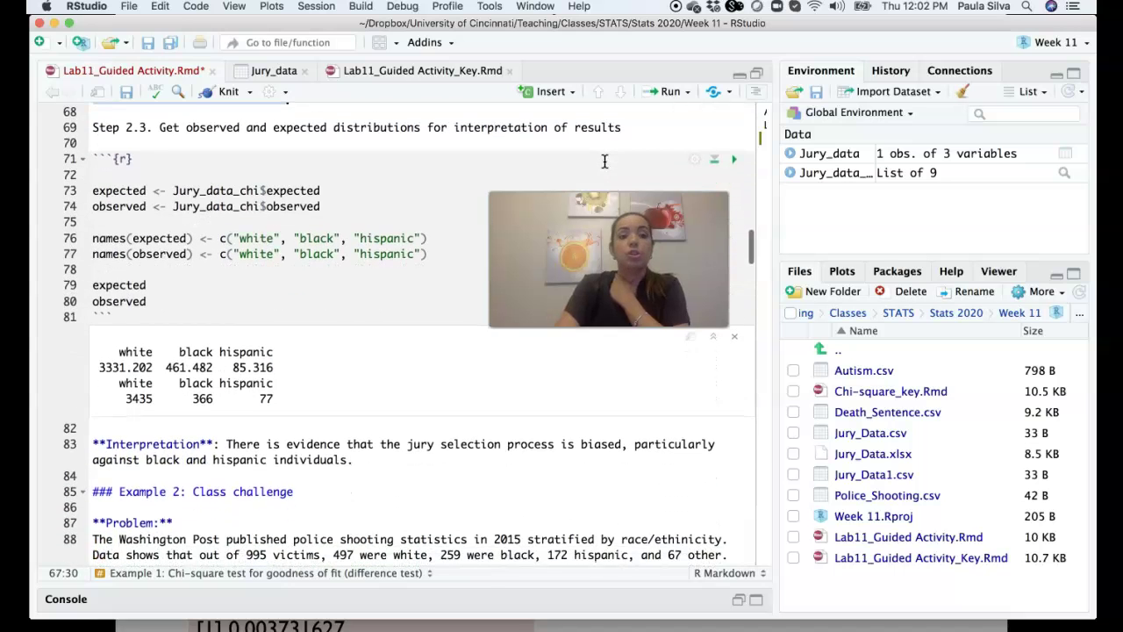
{"action": "scroll", "coordinate": [605, 161], "scroll_direction": "up", "scroll_amount": 5}
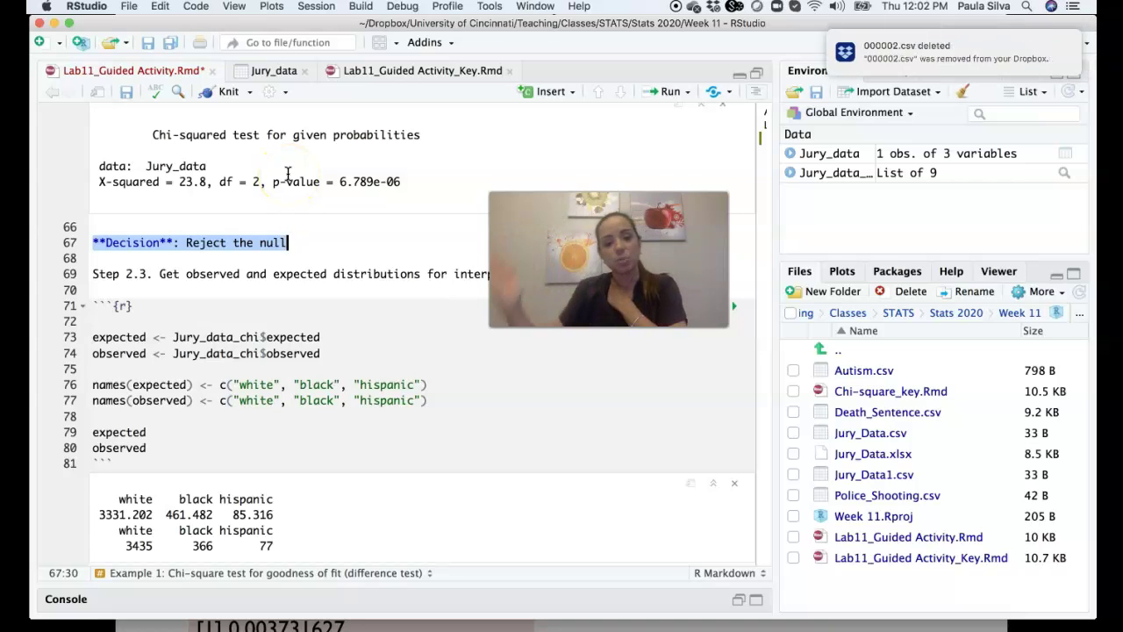
{"action": "scroll", "coordinate": [287, 172], "scroll_direction": "down", "scroll_amount": 2}
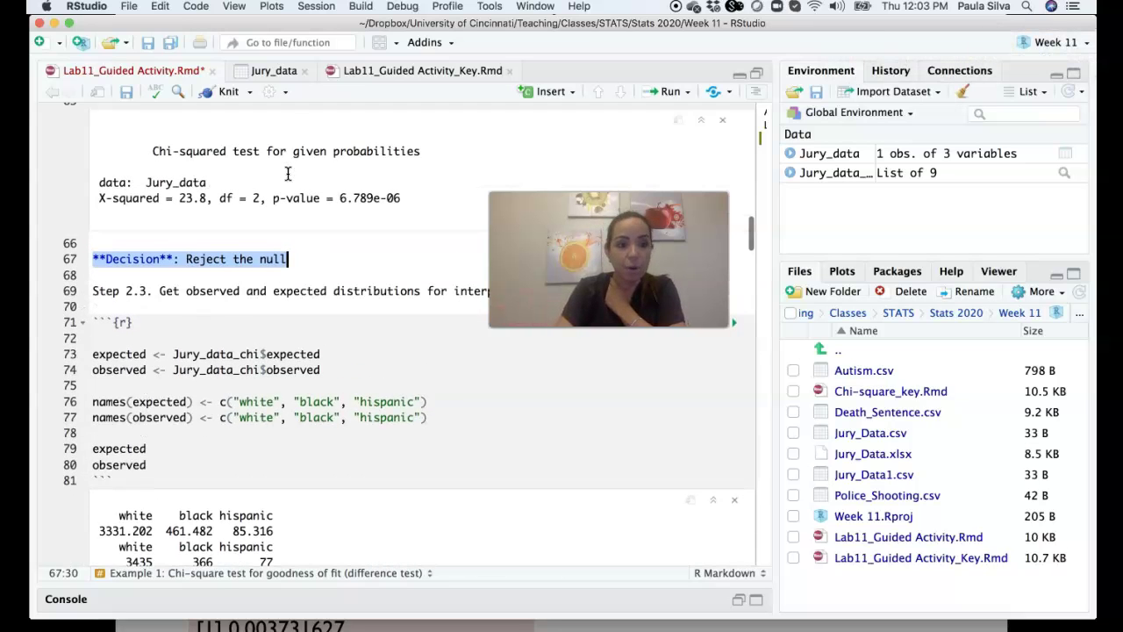
- Highlight the Jury_data_chi object in the chisq.test line, view its list contents, and return to Lab11_Guided Activity.Rmd
{"action": "scroll", "coordinate": [287, 172], "scroll_direction": "up", "scroll_amount": 10}
{"action": "left_click_drag", "start_coordinate": [100, 168], "coordinate": [189, 169]}
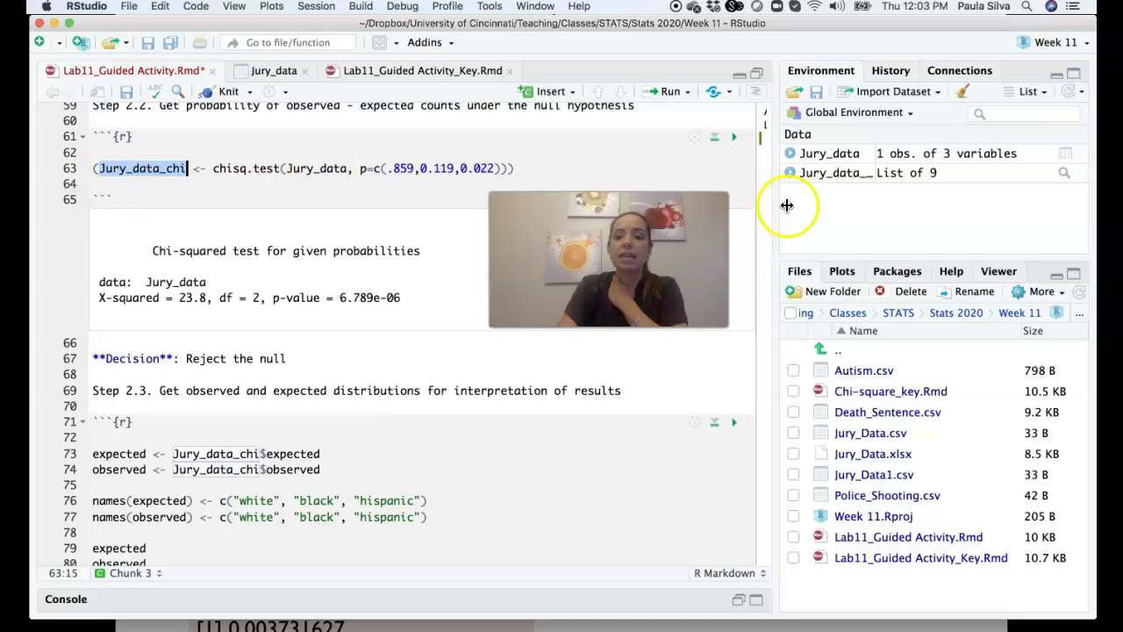
{"action": "left_click", "coordinate": [838, 172]}
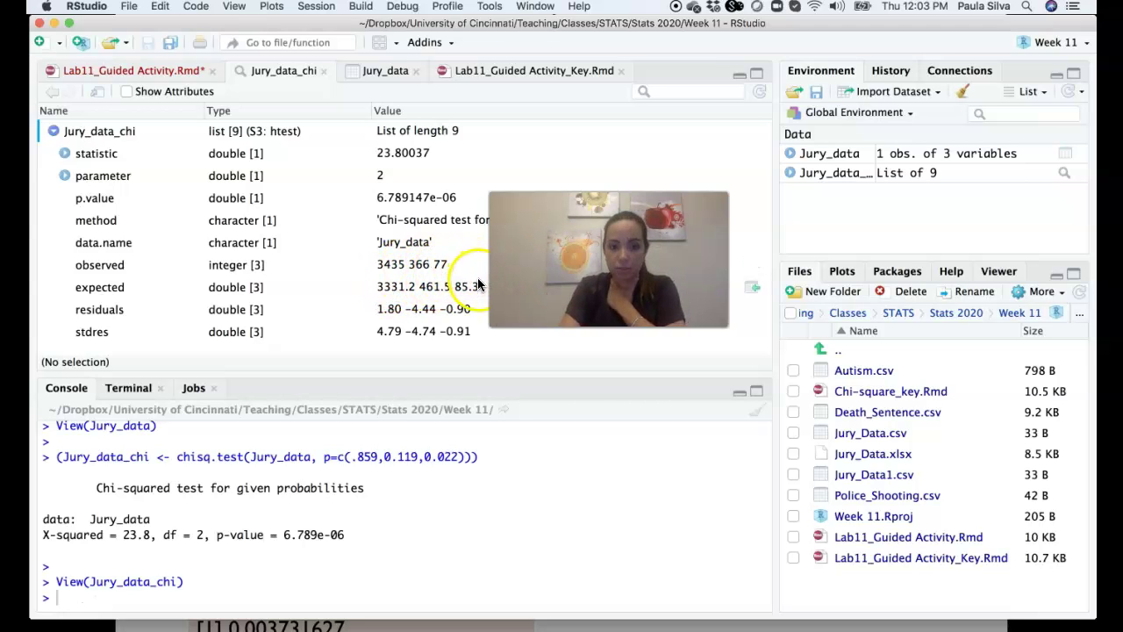
{"action": "left_click", "coordinate": [130, 72]}
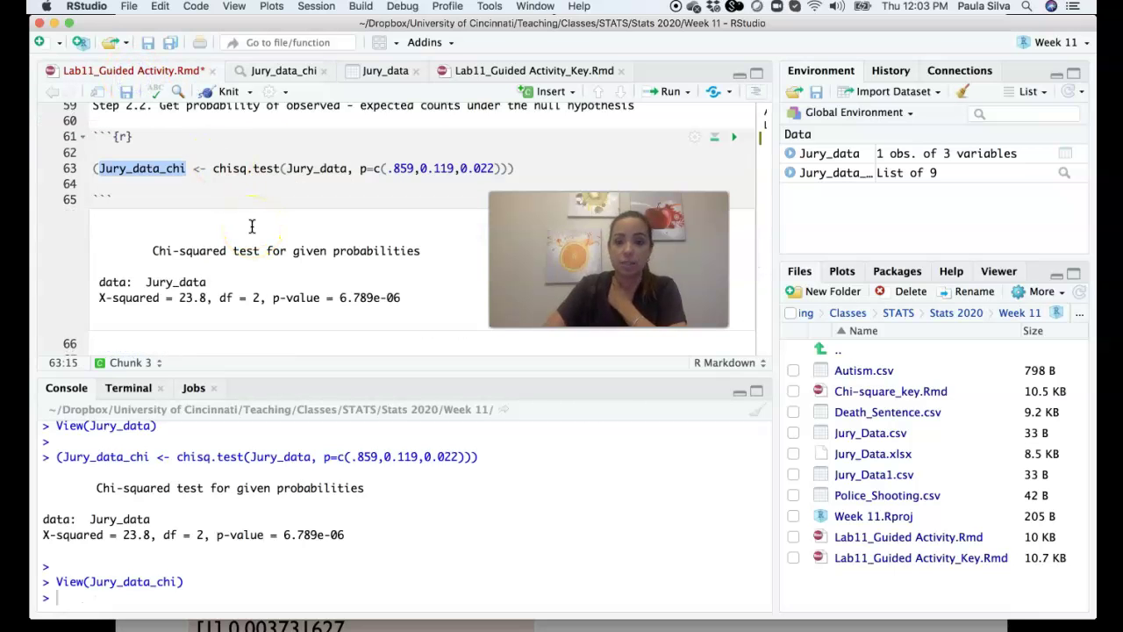
- Examine the Step 2.3 lines that assign expected and observed from Jury_data_chi, highlighting the object names and extracted elements
{"action": "scroll", "coordinate": [252, 227], "scroll_direction": "down", "scroll_amount": 8}
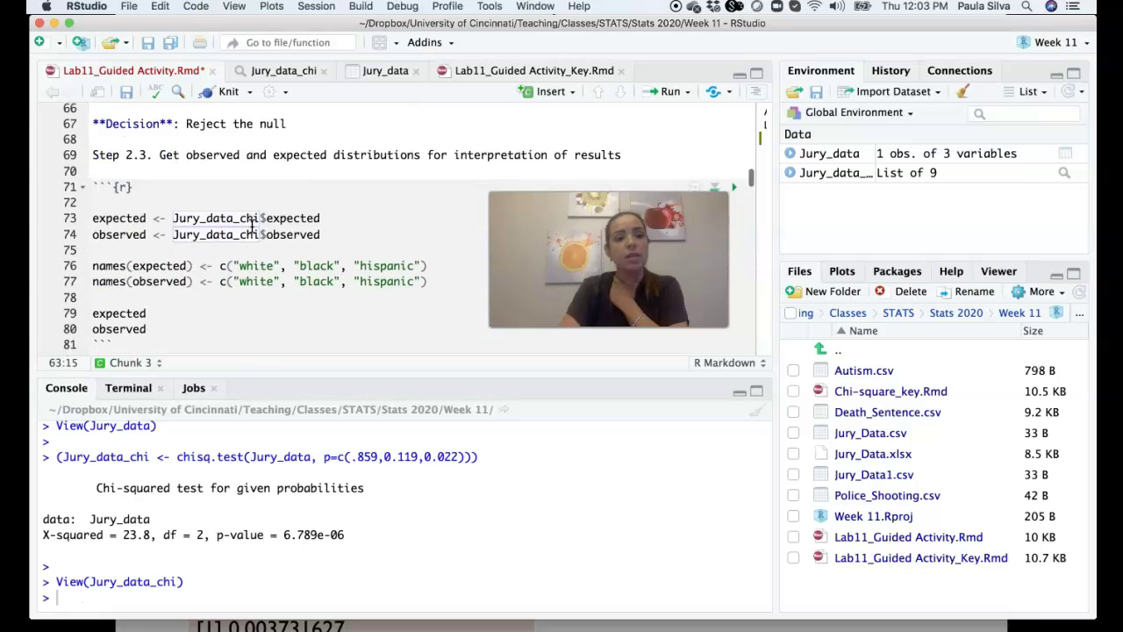
{"action": "left_click_drag", "start_coordinate": [93, 198], "coordinate": [149, 198]}
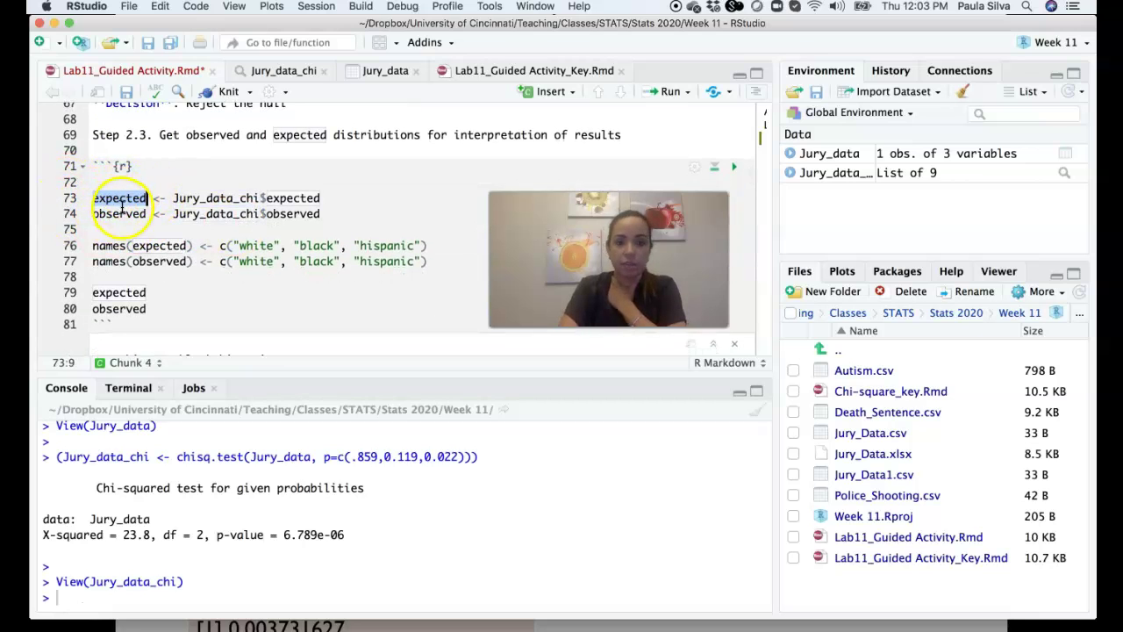
{"action": "left_click", "coordinate": [175, 198]}
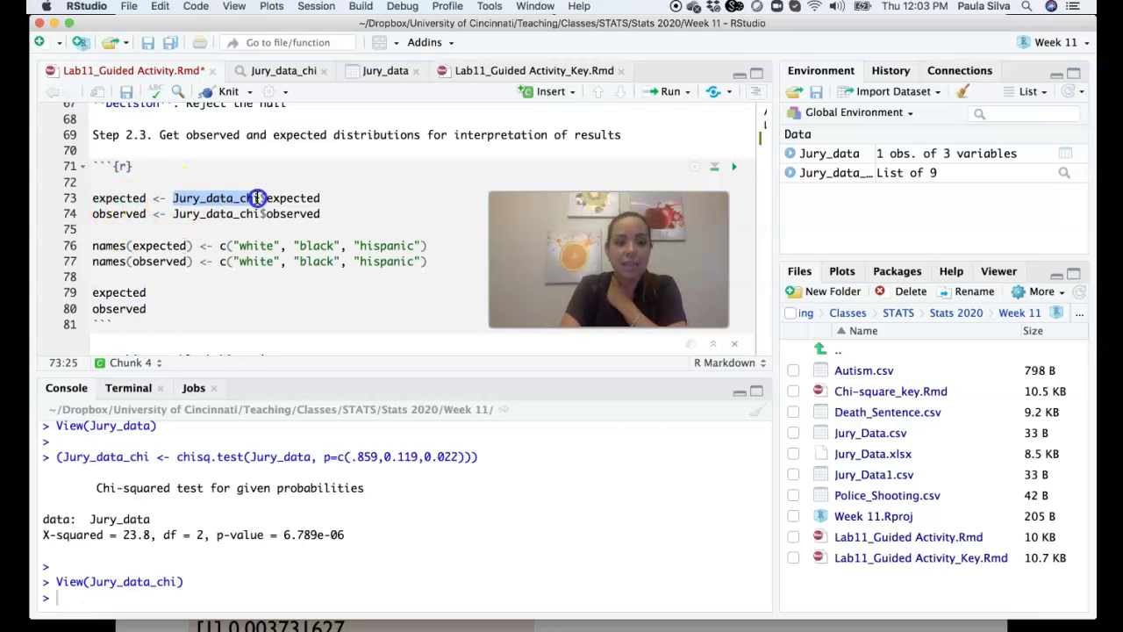
{"action": "left_click_drag", "start_coordinate": [265, 198], "coordinate": [341, 199]}
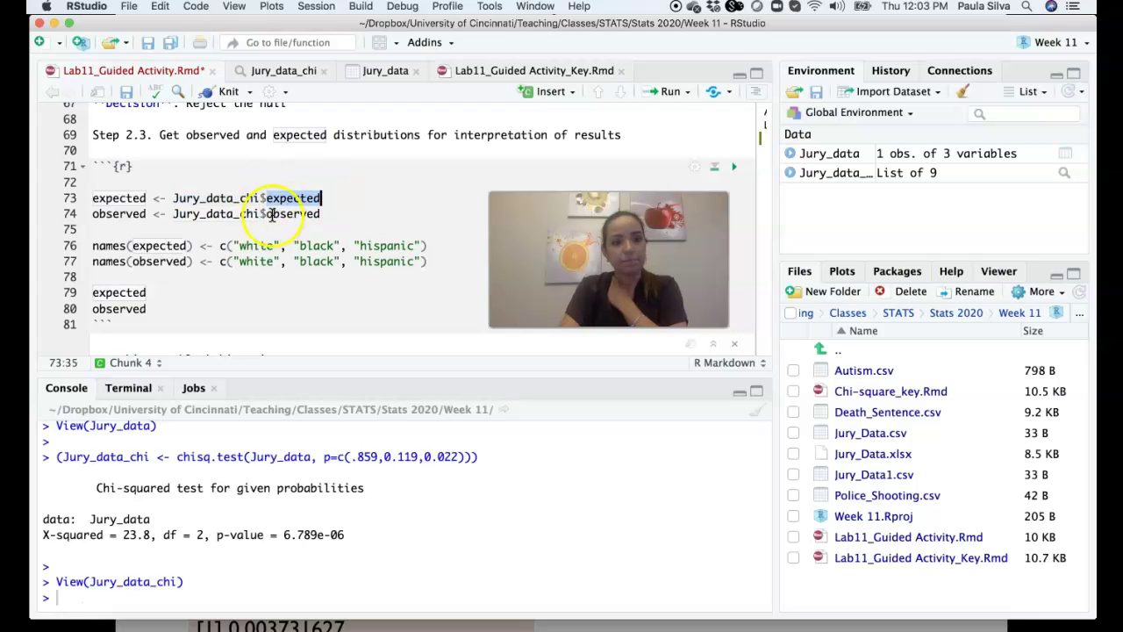
{"action": "left_click_drag", "start_coordinate": [93, 215], "coordinate": [326, 214]}
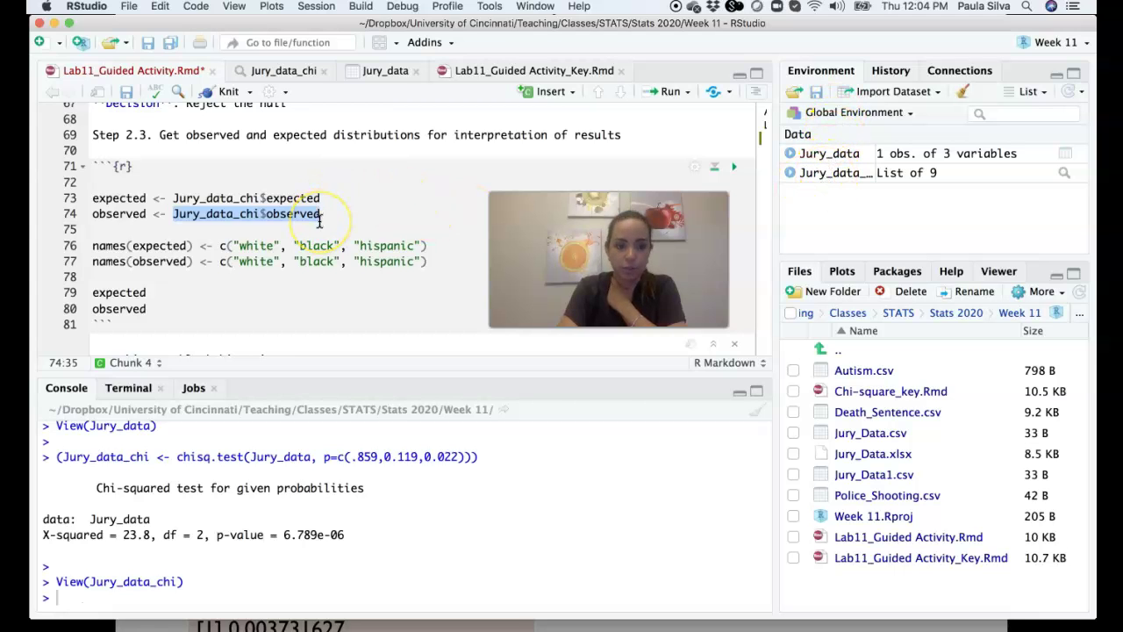
{"action": "key", "text": "super+shift+Return"}
- Examine the names(expected) line and its "white", "black" and "hispanic" labels in the Step 2.3 chunk
{"action": "left_click_drag", "start_coordinate": [90, 202], "coordinate": [194, 202]}
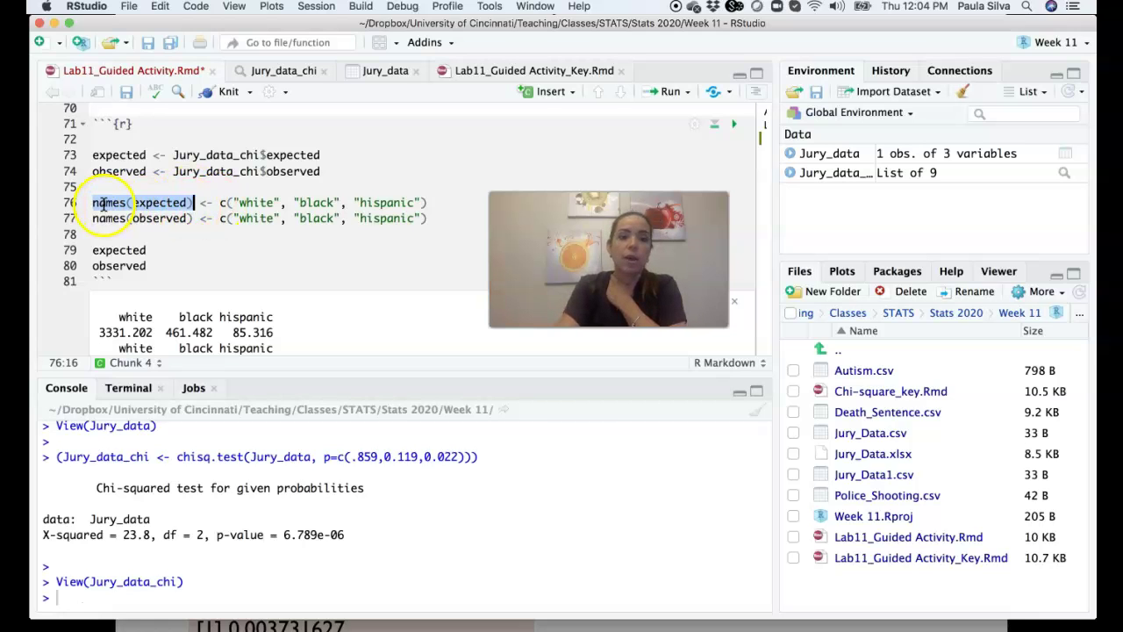
{"action": "left_click", "coordinate": [254, 203]}
{"action": "left_click", "coordinate": [319, 203]}
{"action": "left_click", "coordinate": [394, 203]}
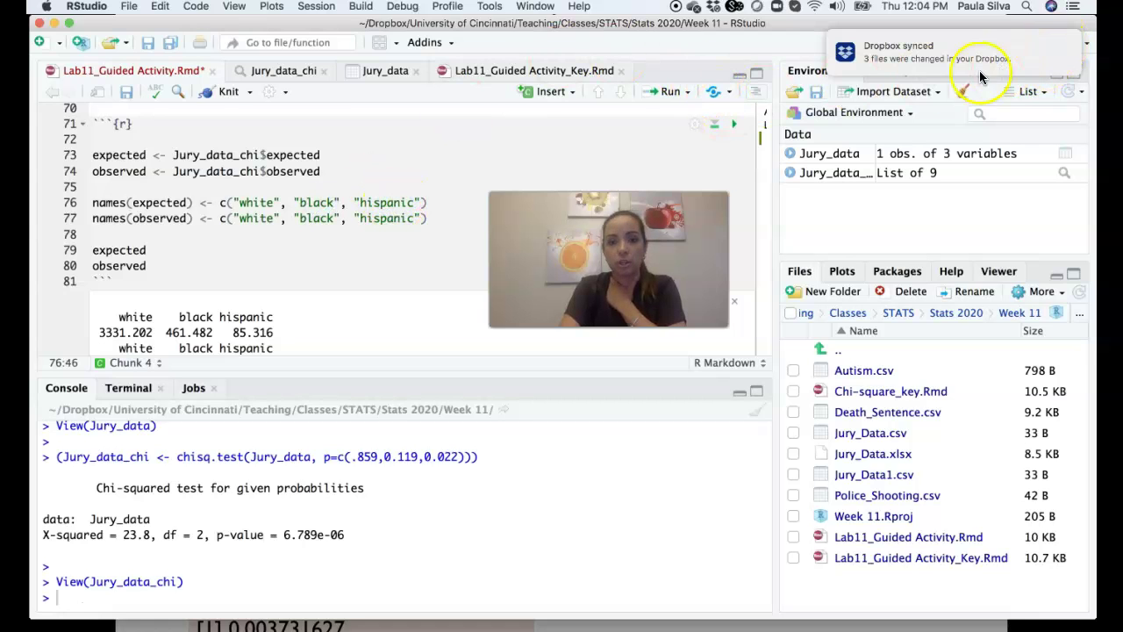
- Compare the observed and expected entries of Jury_data_chi with the Jury_data columns and return to the R Markdown file
{"action": "left_click", "coordinate": [827, 176]}
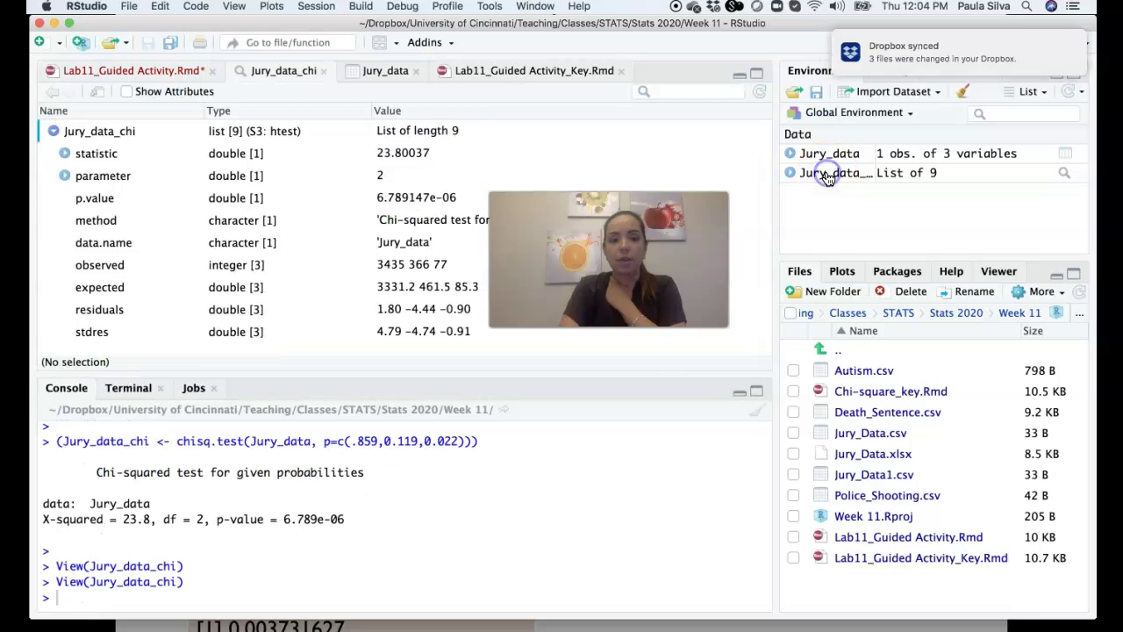
{"action": "left_click", "coordinate": [820, 154]}
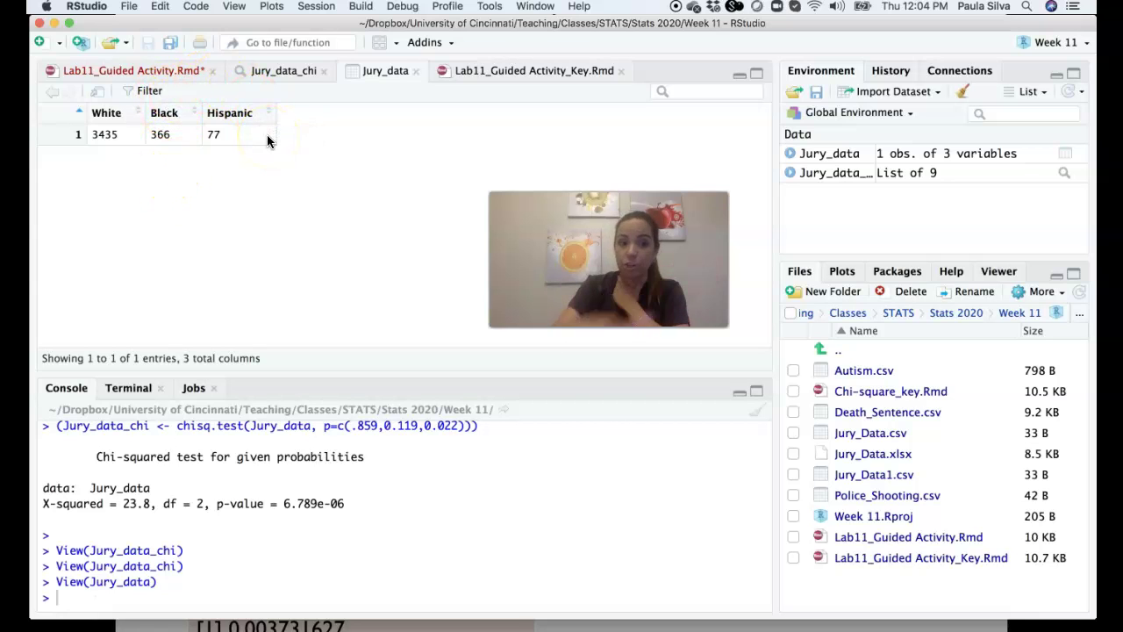
{"action": "left_click", "coordinate": [261, 73]}
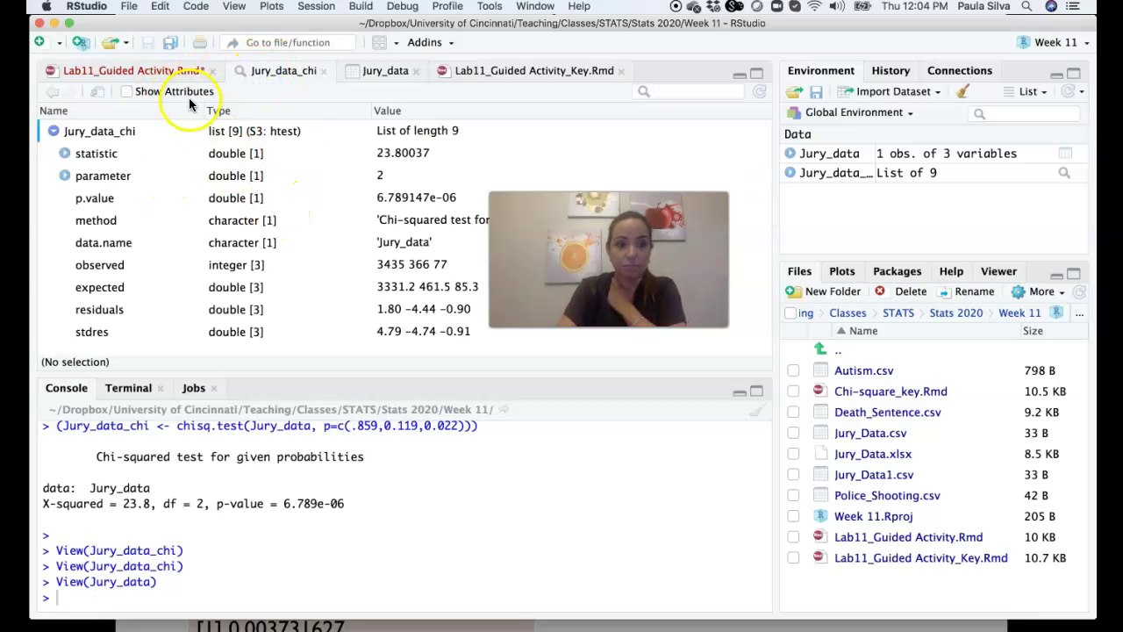
{"action": "left_click", "coordinate": [156, 71]}
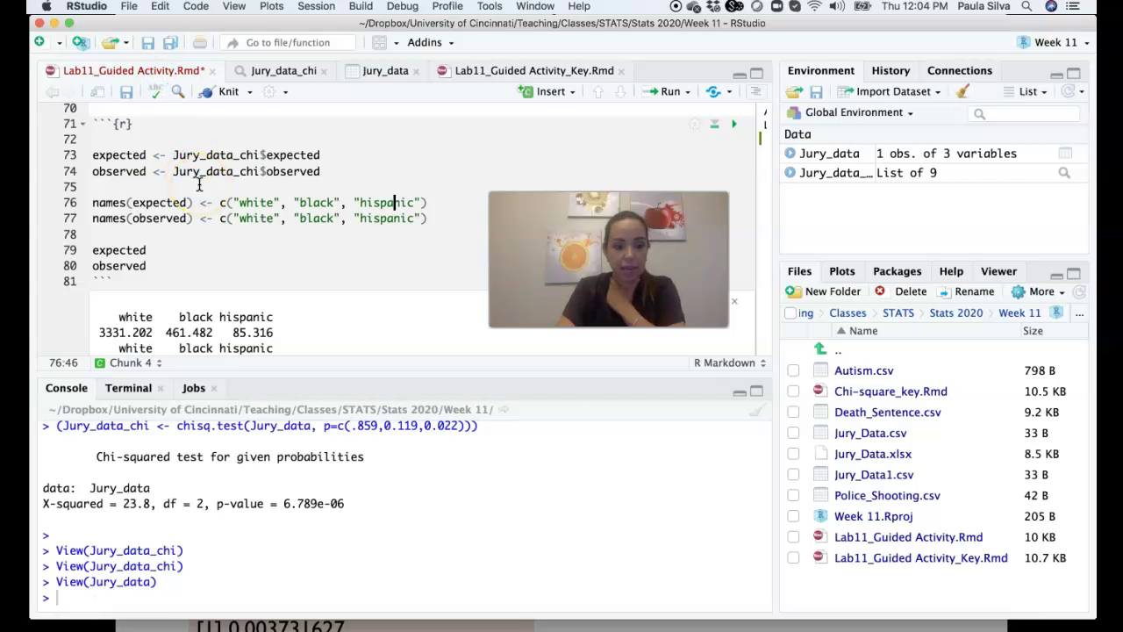
- Check the order of the three probabilities in the chisq.test call against the Jury_data column order and return to the file
{"action": "scroll", "coordinate": [200, 184], "scroll_direction": "up", "scroll_amount": 5}
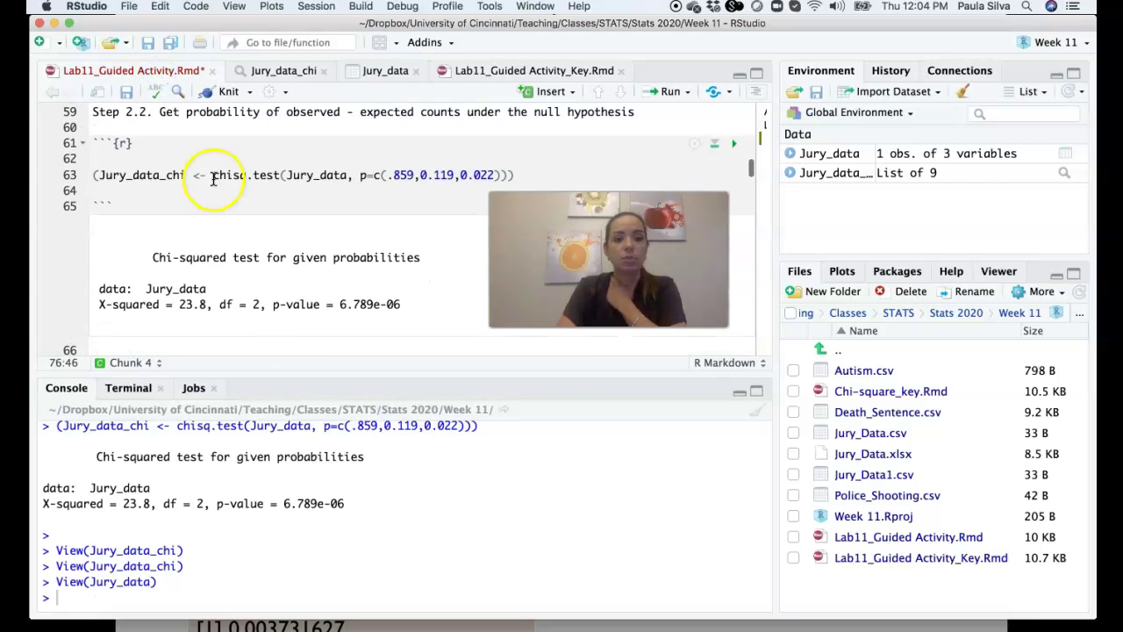
{"action": "left_click", "coordinate": [387, 174]}
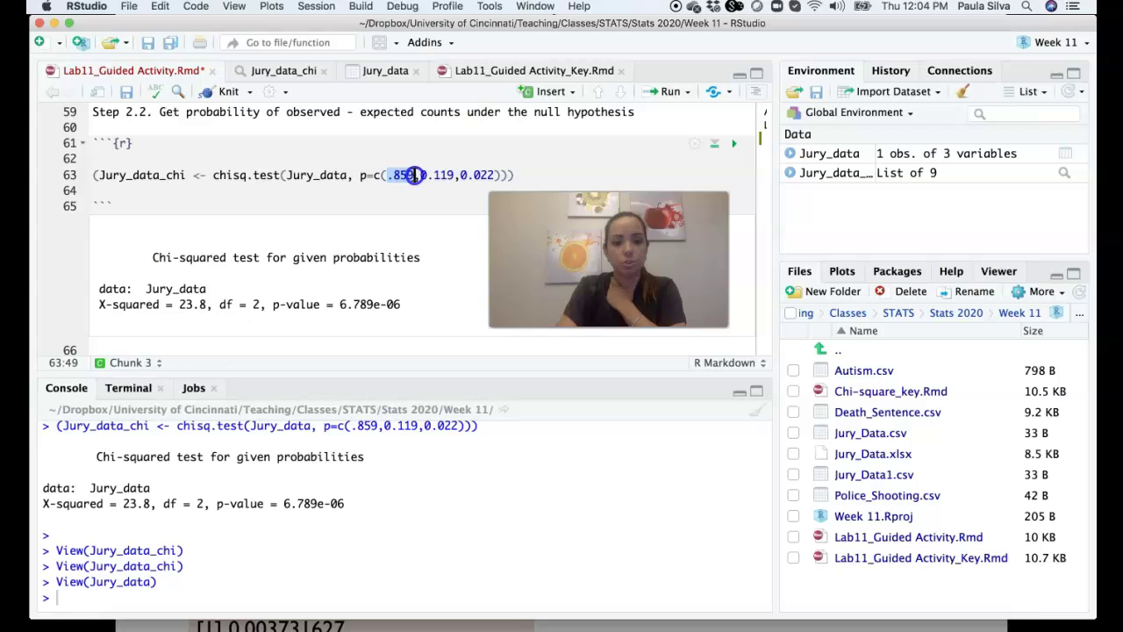
{"action": "left_click", "coordinate": [423, 175]}
{"action": "left_click", "coordinate": [460, 175]}
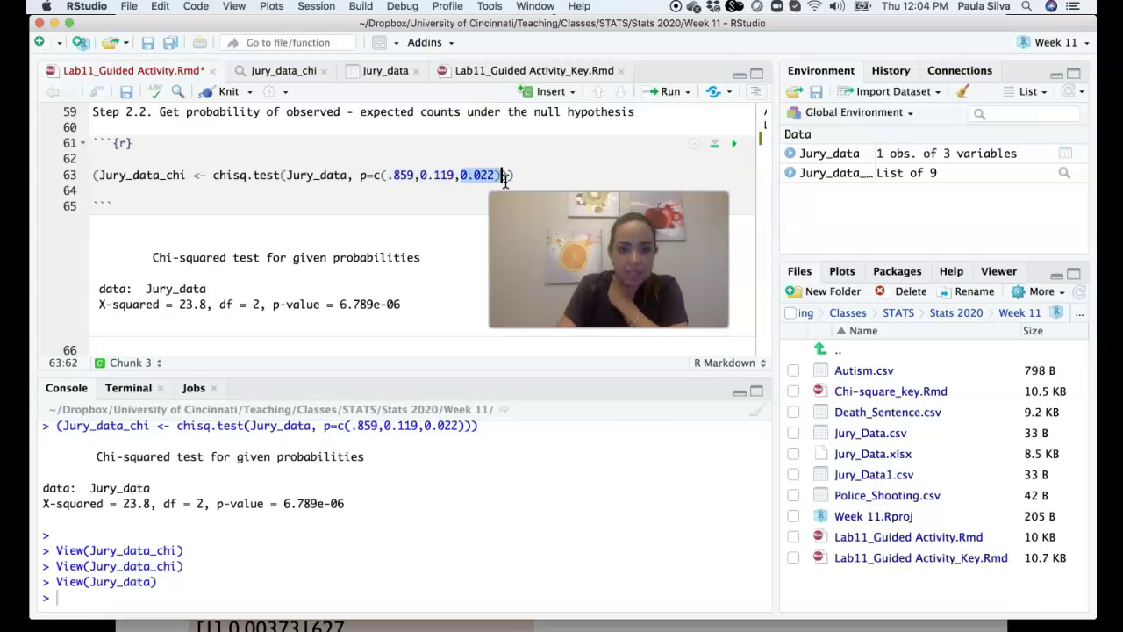
{"action": "left_click", "coordinate": [856, 156]}
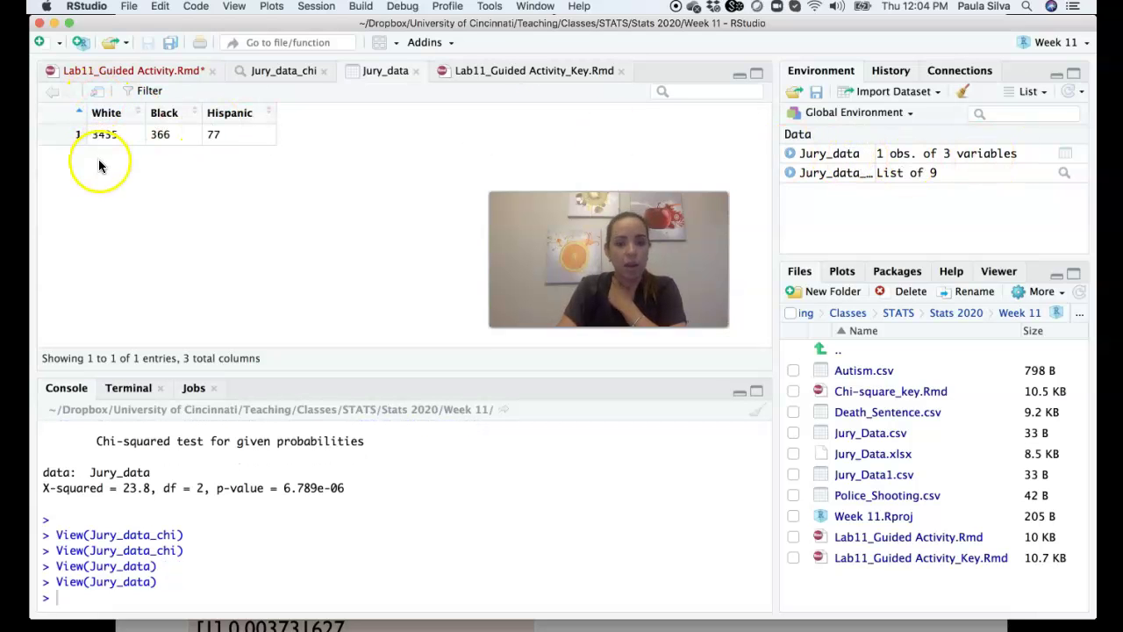
{"action": "left_click", "coordinate": [134, 79]}
- Run the Step 2.3 chunk that extracts the expected and observed counts and labels them white, black and hispanic
{"action": "scroll", "coordinate": [275, 220], "scroll_direction": "down", "scroll_amount": 5}
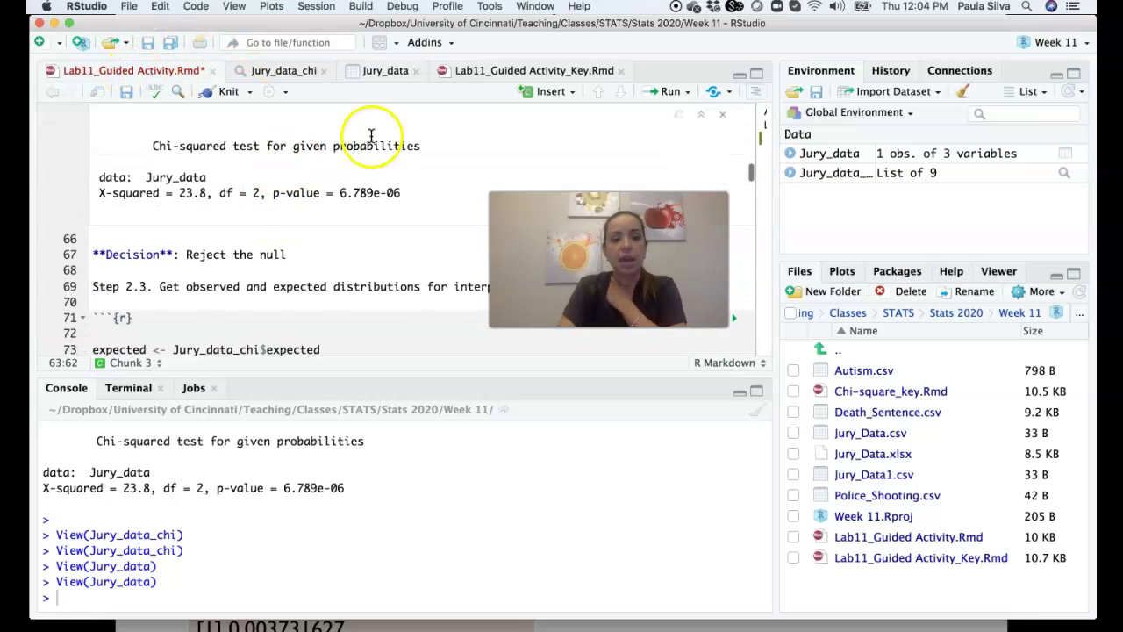
{"action": "scroll", "coordinate": [401, 220], "scroll_direction": "down", "scroll_amount": 4}
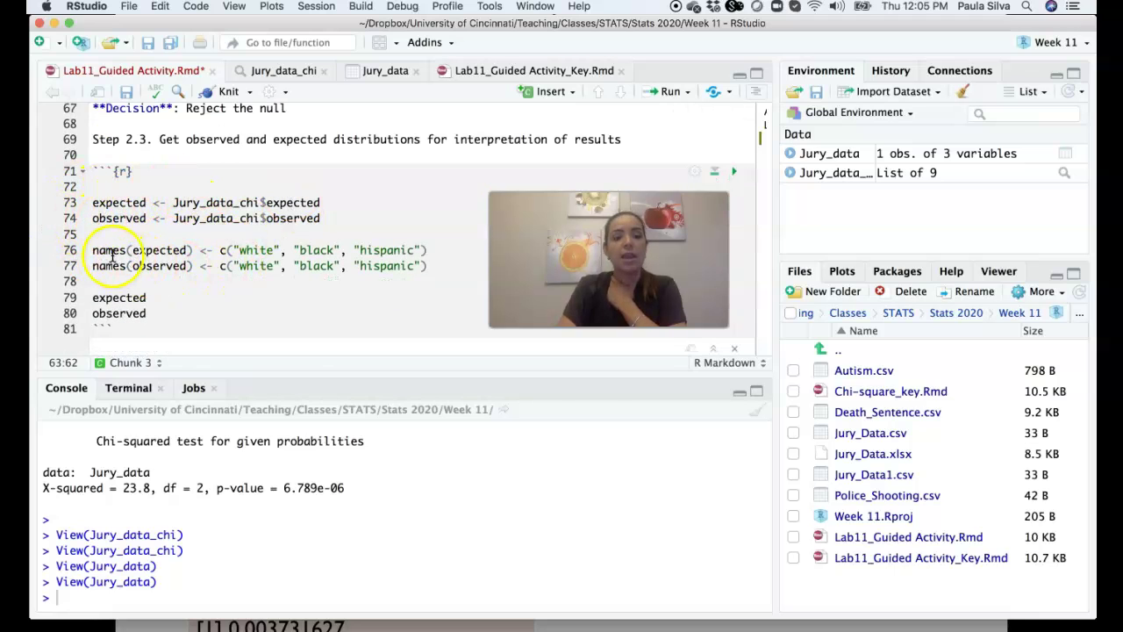
{"action": "left_click", "coordinate": [232, 250]}
{"action": "left_click_drag", "start_coordinate": [299, 250], "coordinate": [423, 250]}
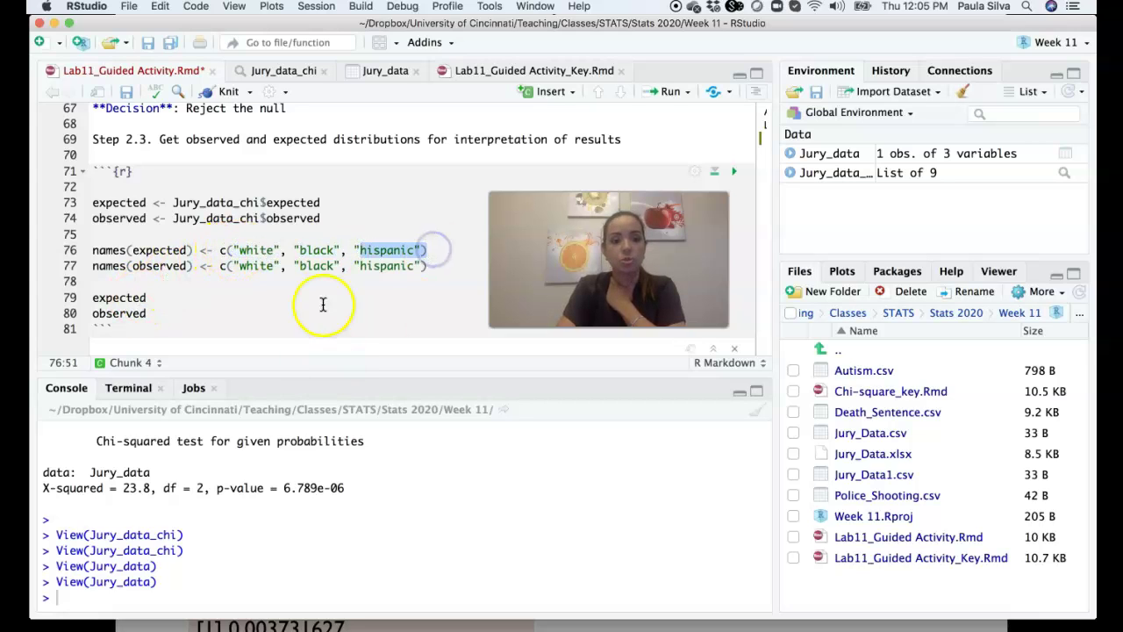
{"action": "key", "text": "super+shift+Return"}
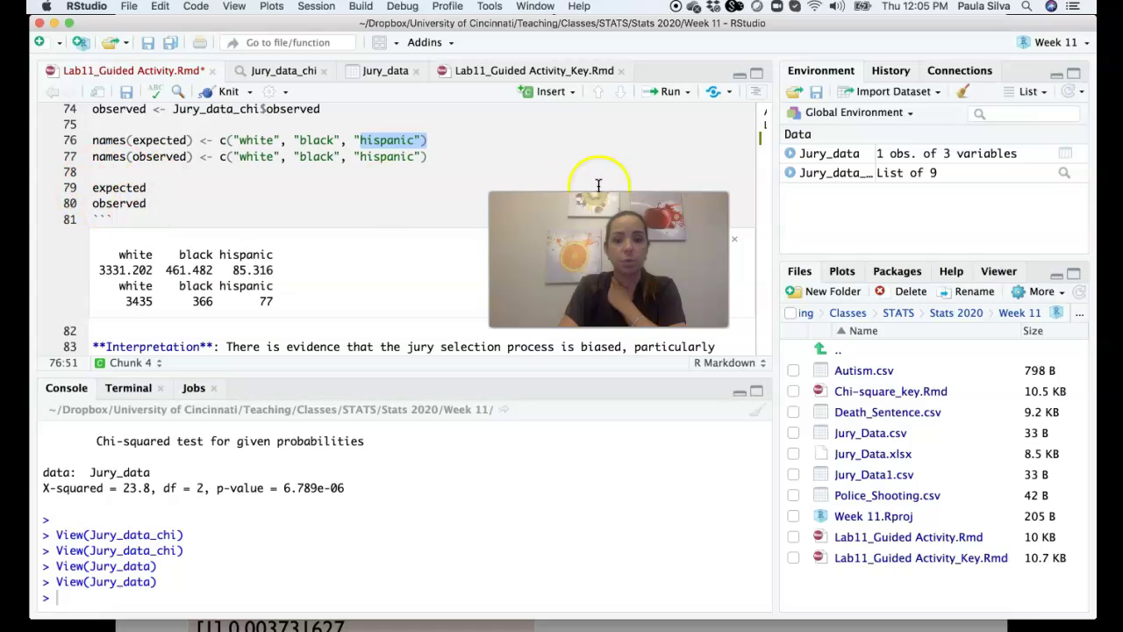
{"action": "scroll", "coordinate": [644, 143], "scroll_direction": "up", "scroll_amount": 2}
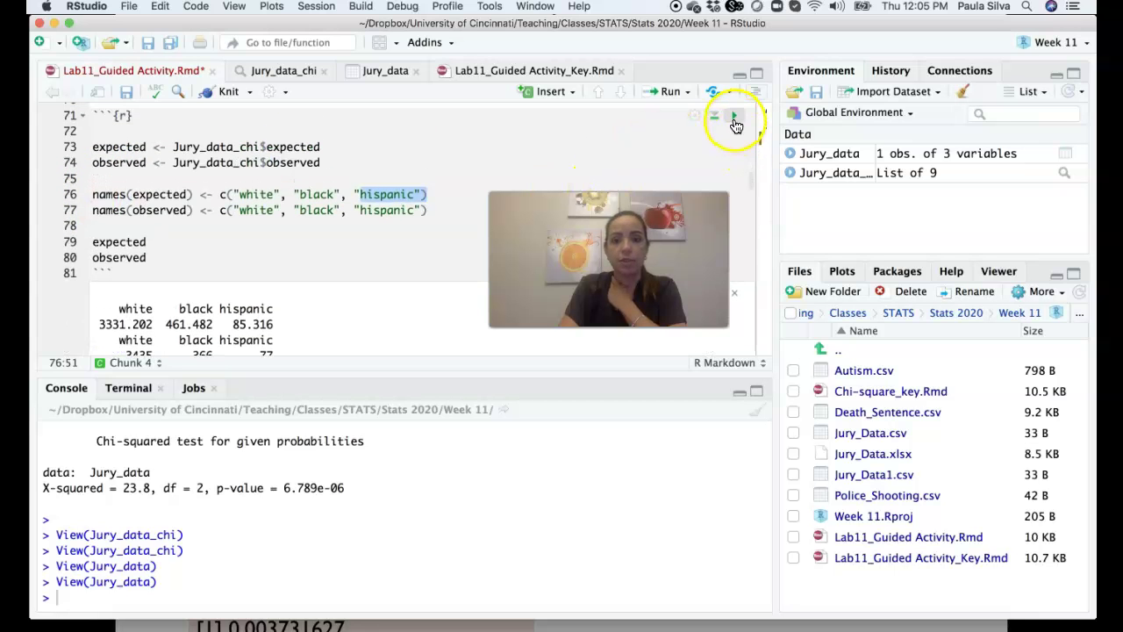
{"action": "left_click", "coordinate": [735, 116]}
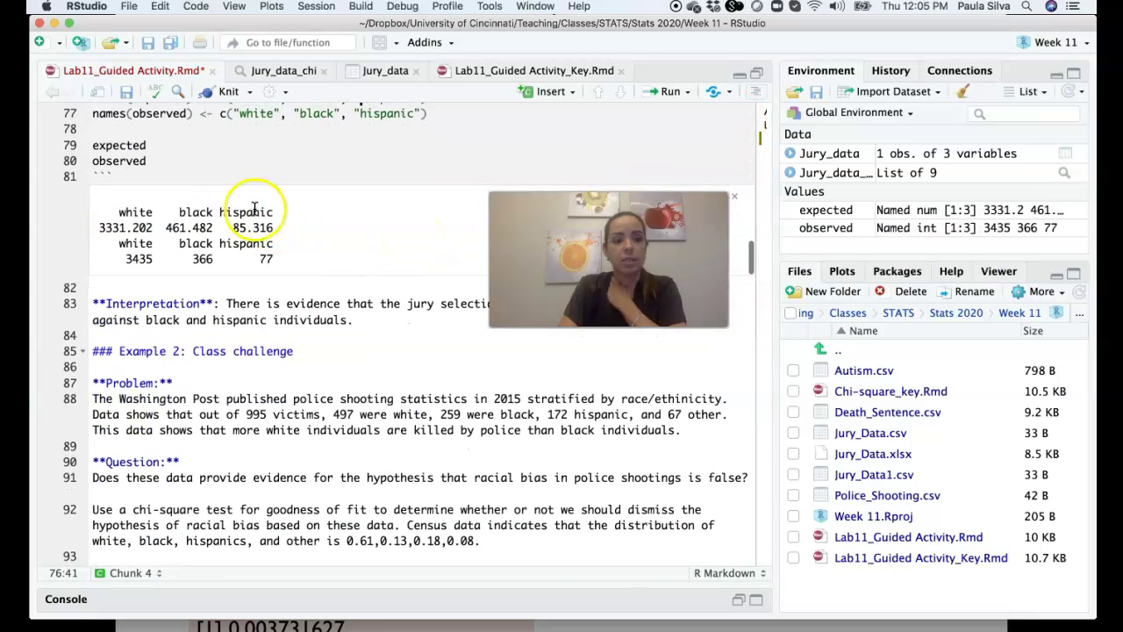
- Compare the expected and observed counts for white, black and hispanic in the Step 2.3 chunk output
{"action": "left_click_drag", "start_coordinate": [93, 146], "coordinate": [160, 144]}
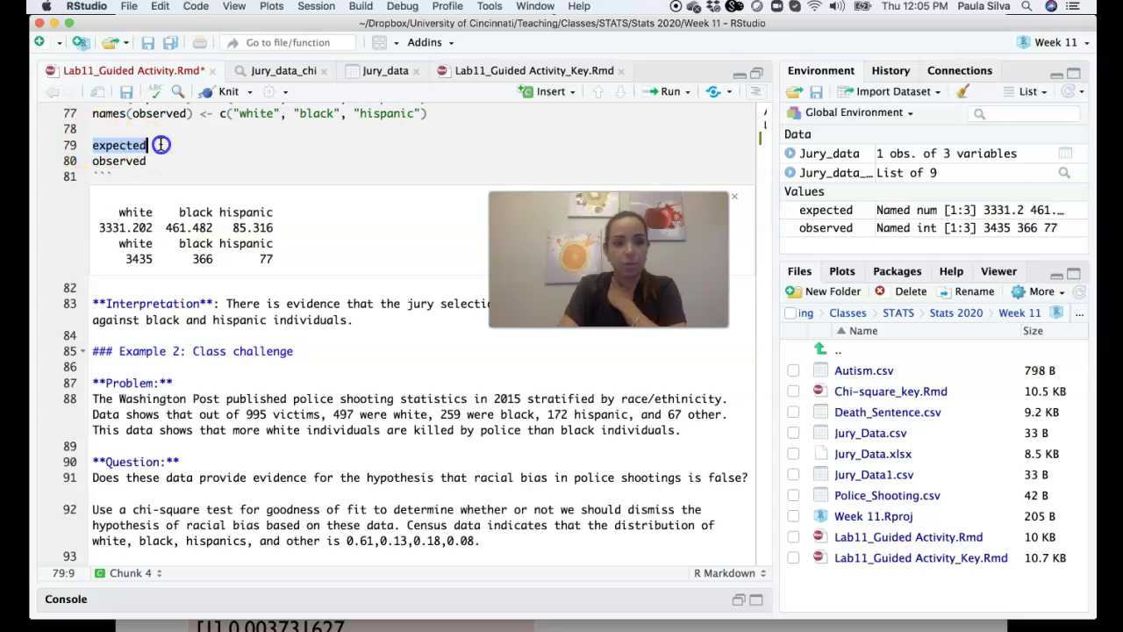
{"action": "left_click_drag", "start_coordinate": [99, 227], "coordinate": [315, 226]}
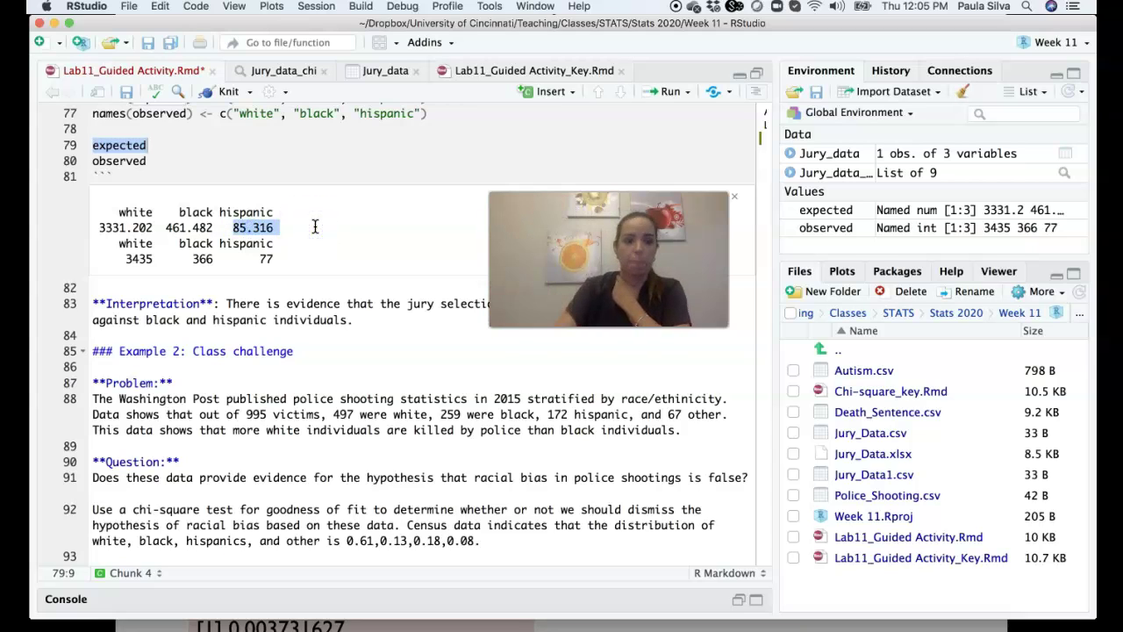
{"action": "left_click", "coordinate": [117, 268]}
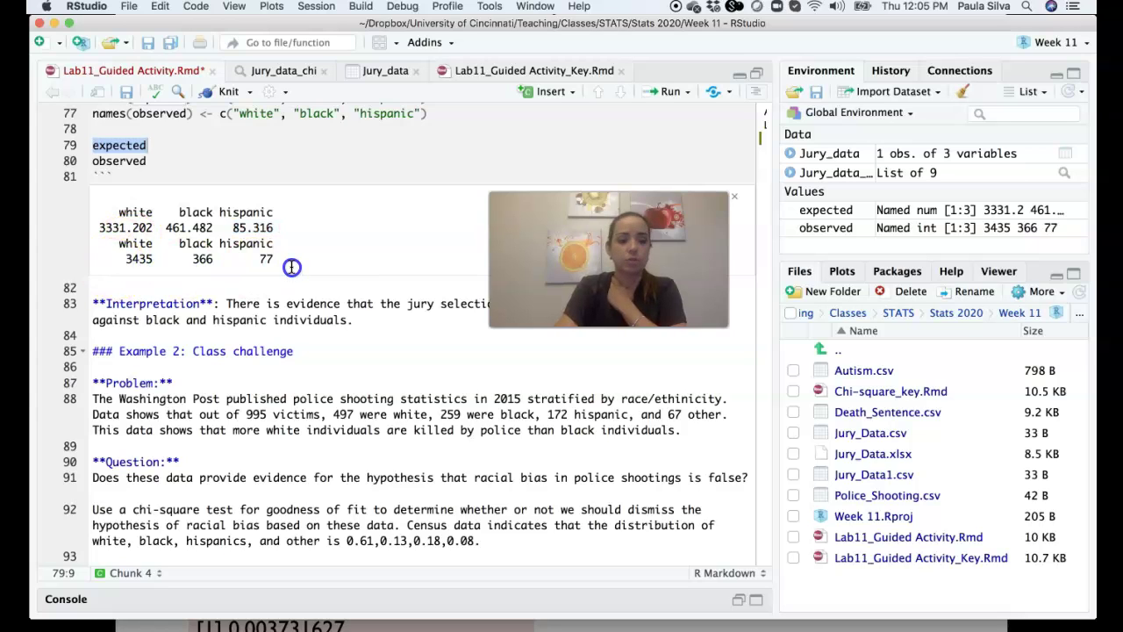
{"action": "left_click", "coordinate": [123, 230]}
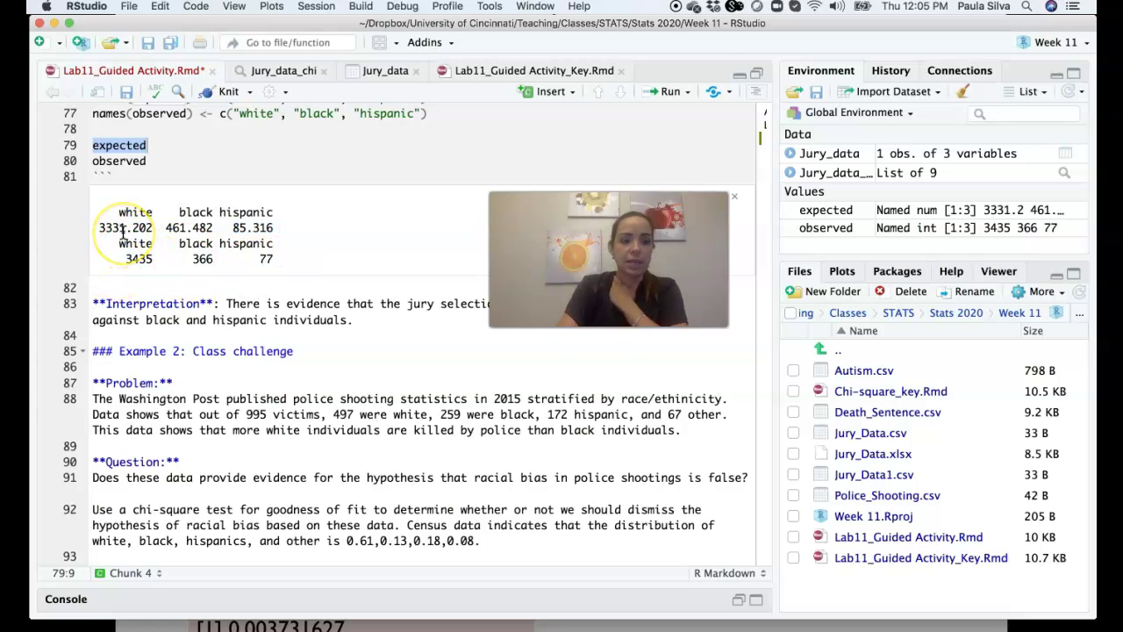
{"action": "left_click", "coordinate": [103, 254]}
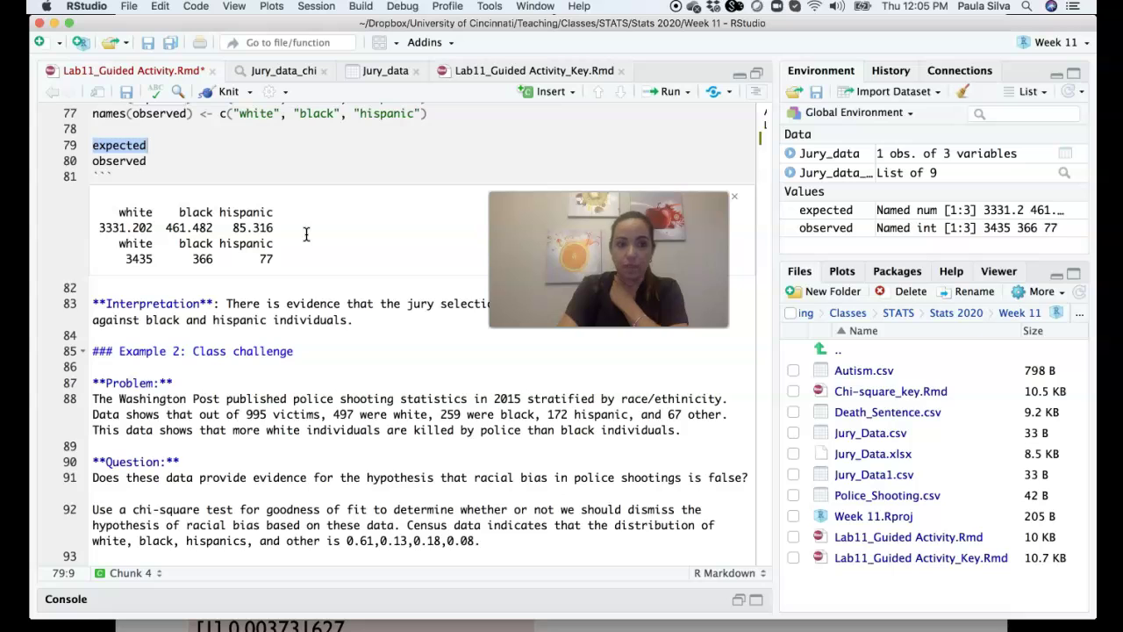
- Dismiss the mail notifications and review the Example 1 chi-squared test output, decision and interpretation
{"action": "scroll", "coordinate": [306, 234], "scroll_direction": "up", "scroll_amount": 8}
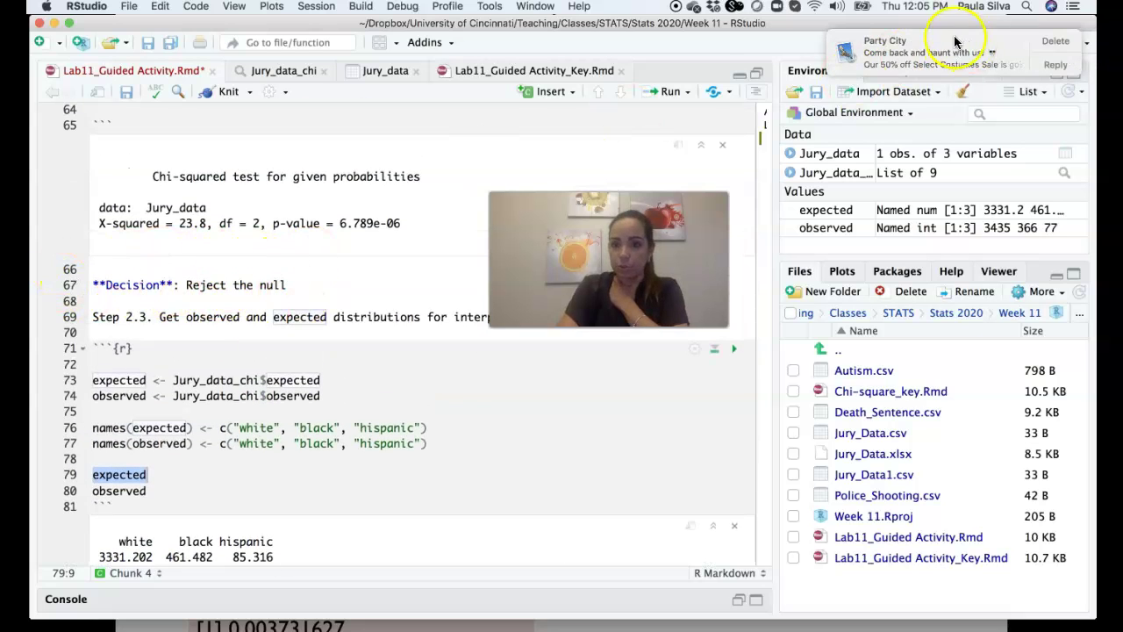
{"action": "left_click", "coordinate": [1039, 42]}
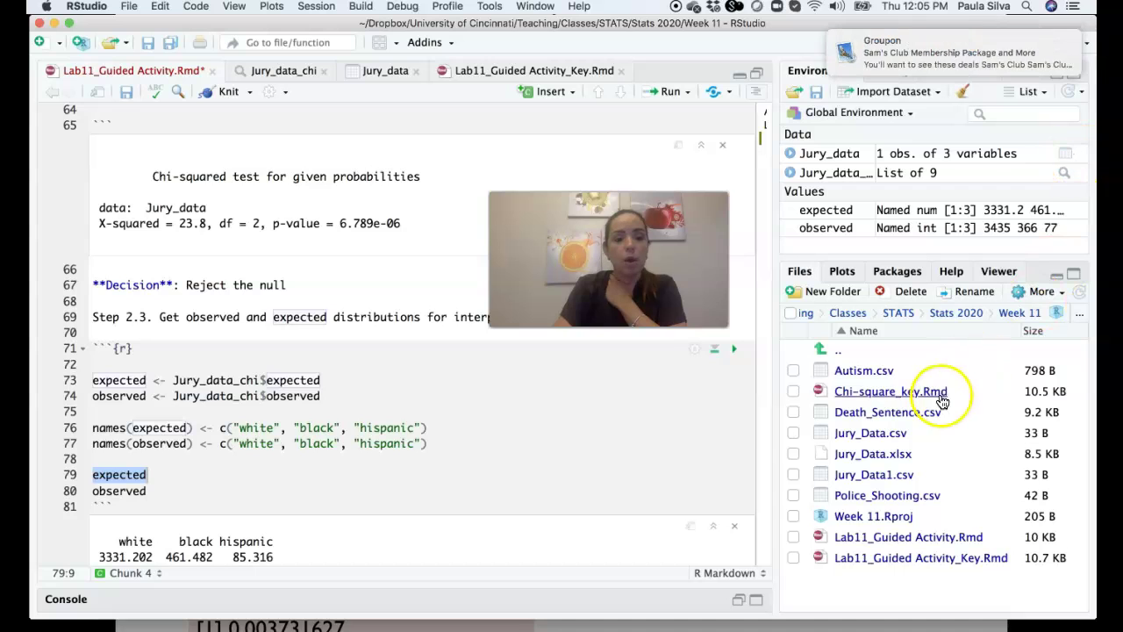
{"action": "left_click", "coordinate": [1059, 52]}
{"action": "scroll", "coordinate": [255, 351], "scroll_direction": "down", "scroll_amount": 6}
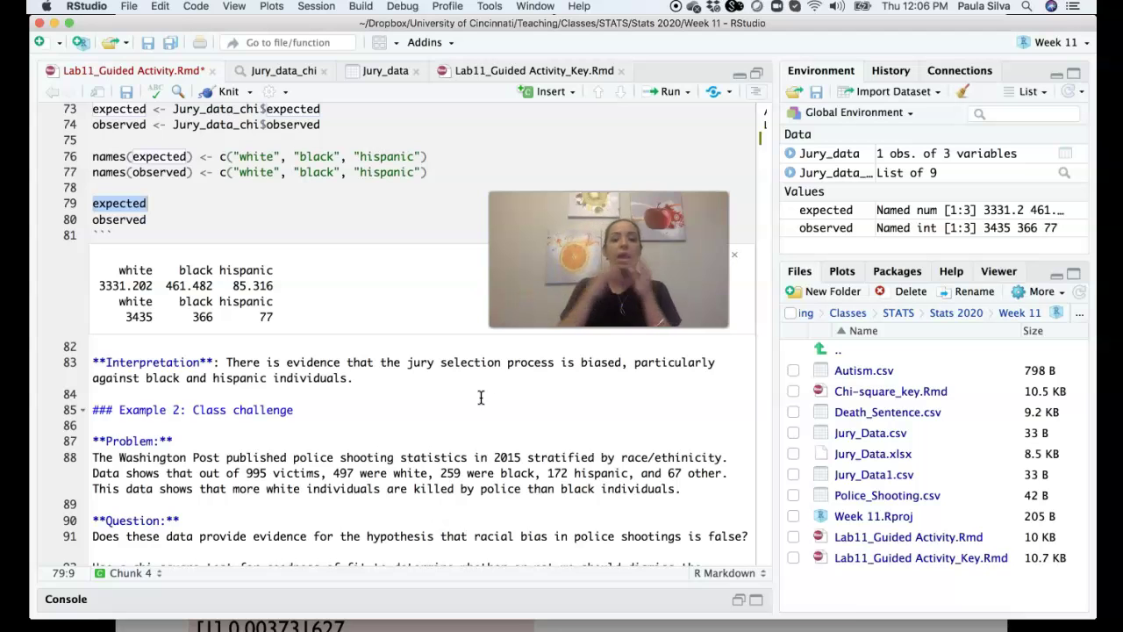
{"action": "scroll", "coordinate": [448, 271], "scroll_direction": "up", "scroll_amount": 8}
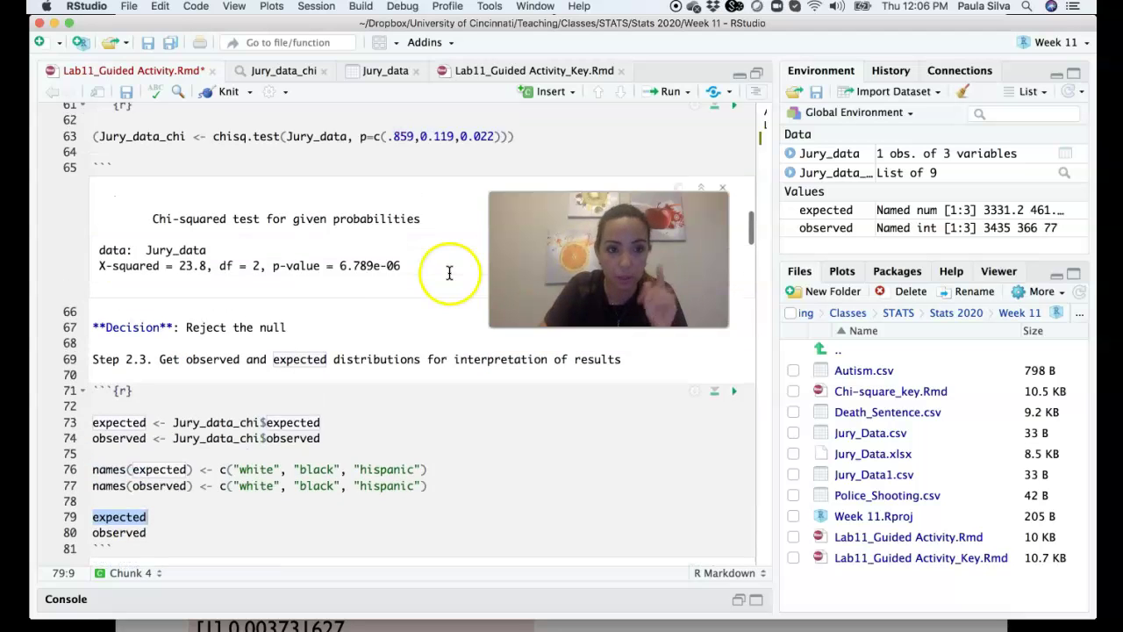
{"action": "scroll", "coordinate": [288, 251], "scroll_direction": "down", "scroll_amount": 10}
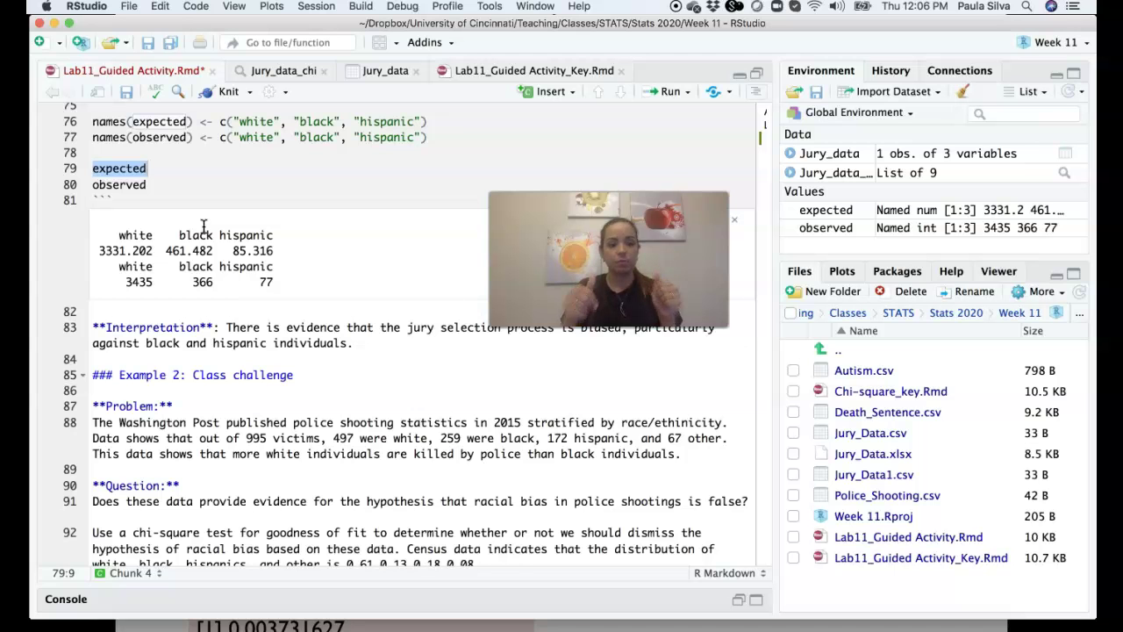
- Read the problem and question of Example 2: Class challenge on the 2015 police shooting statistics
{"action": "scroll", "coordinate": [203, 226], "scroll_direction": "down", "scroll_amount": 8}
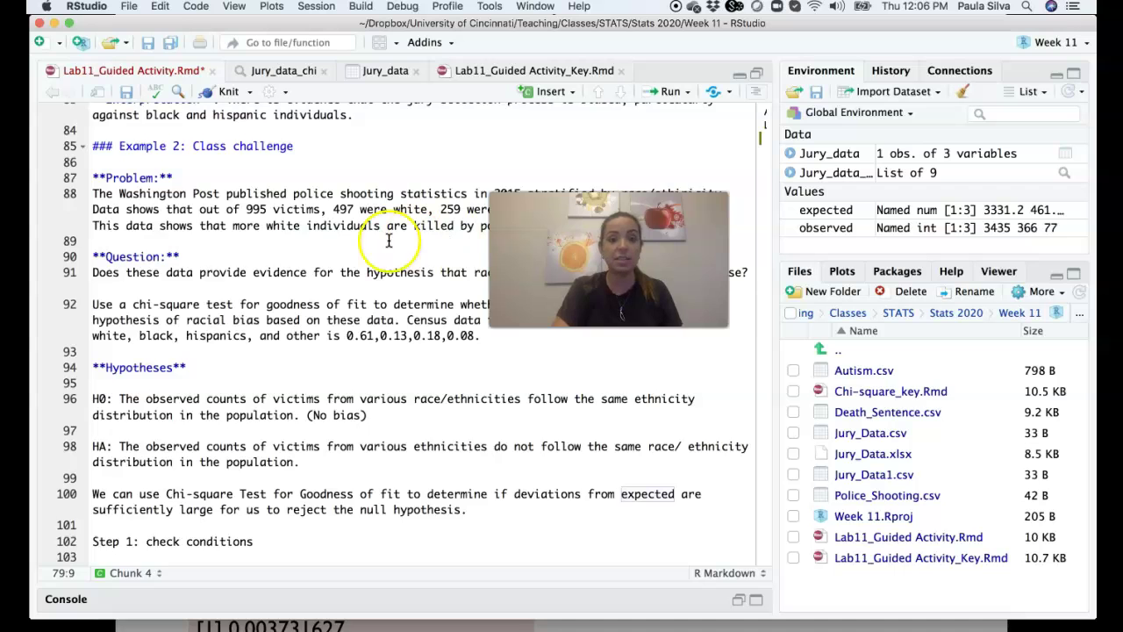
{"action": "scroll", "coordinate": [389, 239], "scroll_direction": "down", "scroll_amount": 5}
{"action": "scroll", "coordinate": [388, 239], "scroll_direction": "up", "scroll_amount": 4}
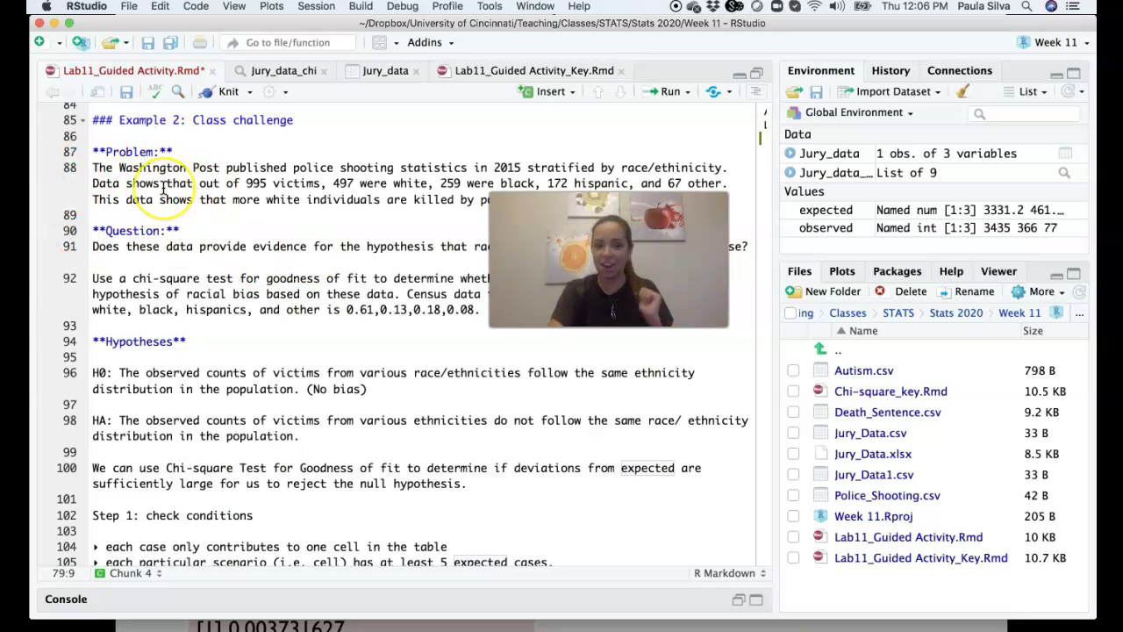
{"action": "scroll", "coordinate": [163, 187], "scroll_direction": "down", "scroll_amount": 2}
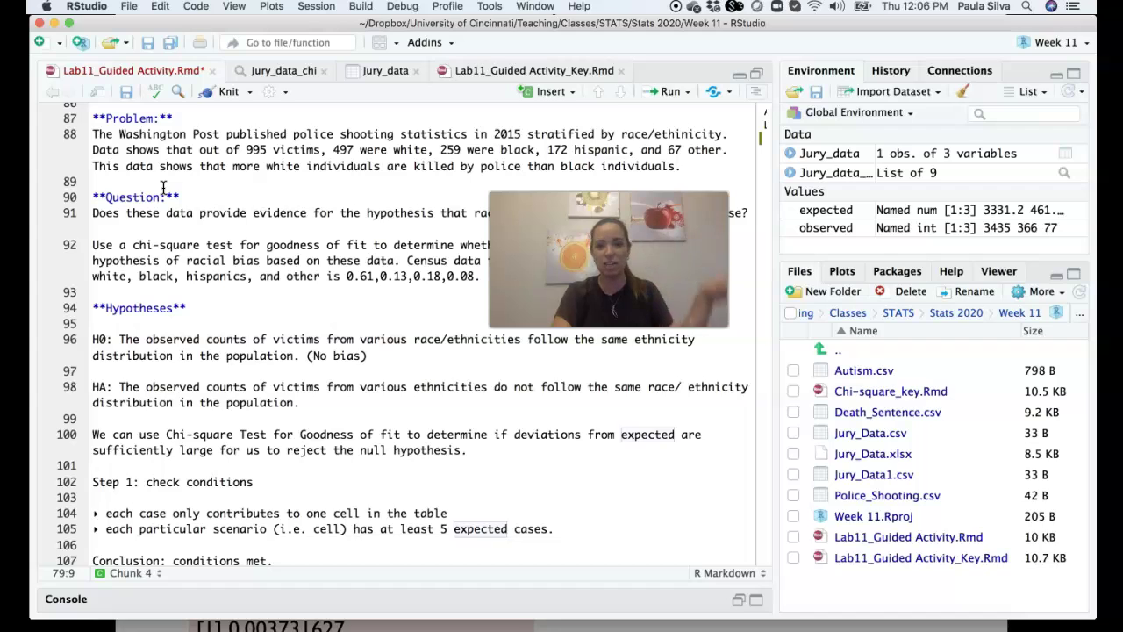
{"action": "scroll", "coordinate": [163, 187], "scroll_direction": "down", "scroll_amount": 1}
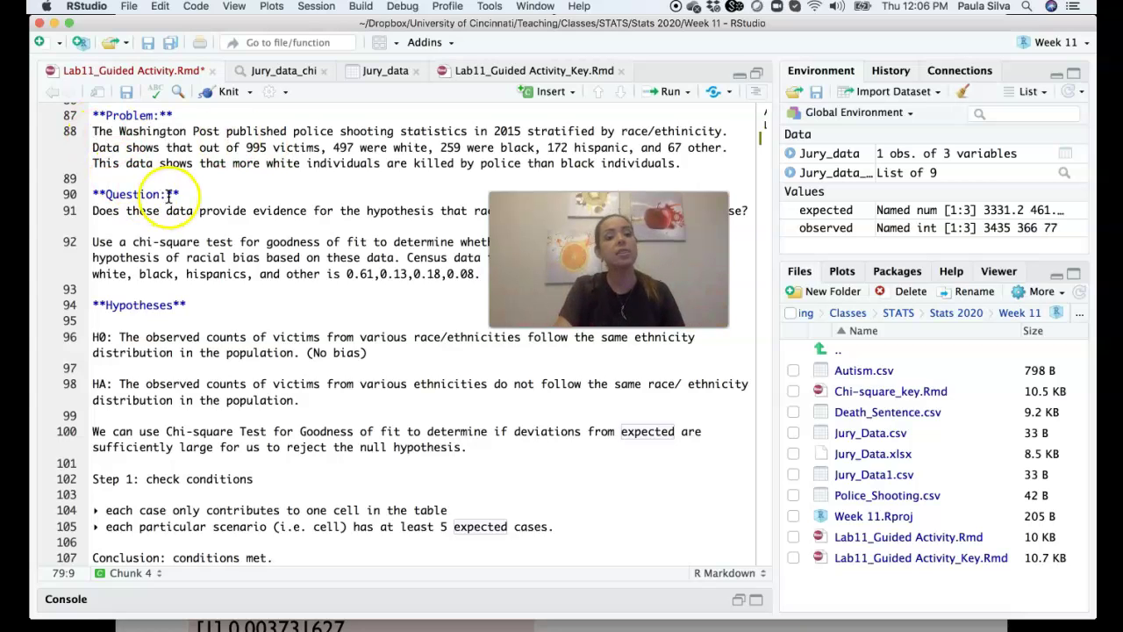
{"action": "scroll", "coordinate": [168, 196], "scroll_direction": "down", "scroll_amount": 2}
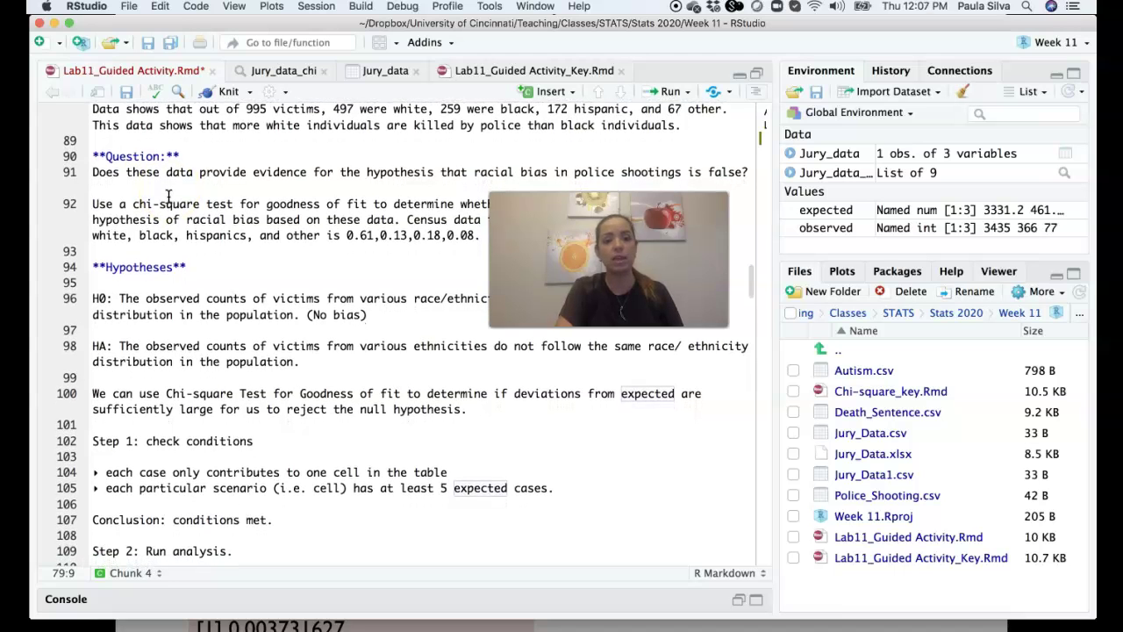
{"action": "scroll", "coordinate": [169, 197], "scroll_direction": "down", "scroll_amount": 1}
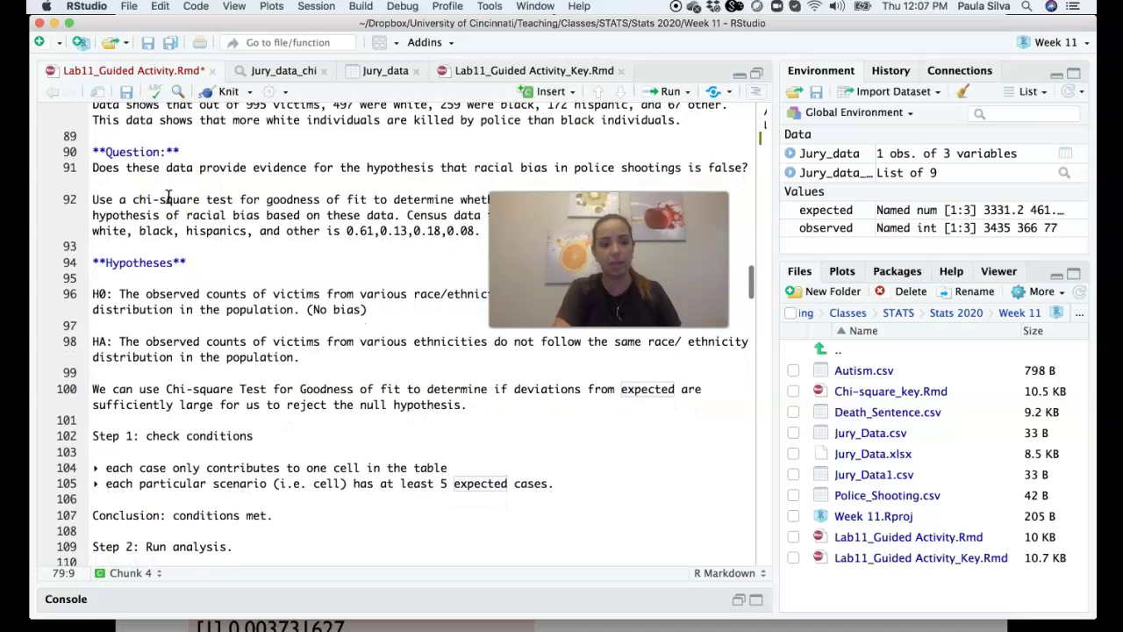
{"action": "scroll", "coordinate": [168, 197], "scroll_direction": "down", "scroll_amount": 2}
{"action": "scroll", "coordinate": [168, 197], "scroll_direction": "up", "scroll_amount": 2}
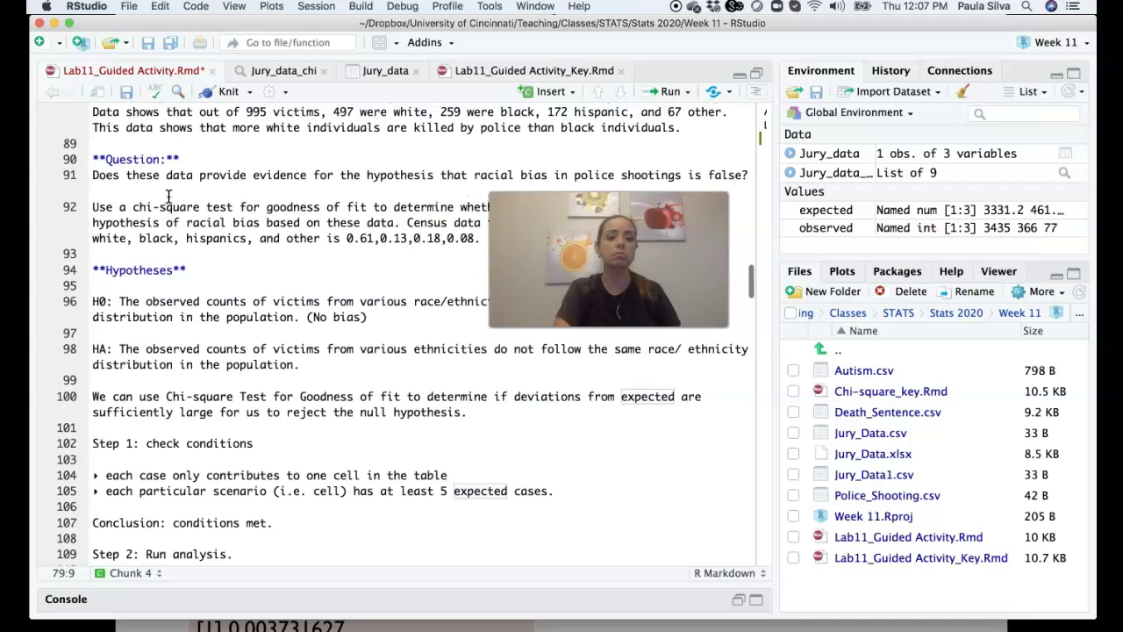
{"action": "scroll", "coordinate": [169, 196], "scroll_direction": "down", "scroll_amount": 2}
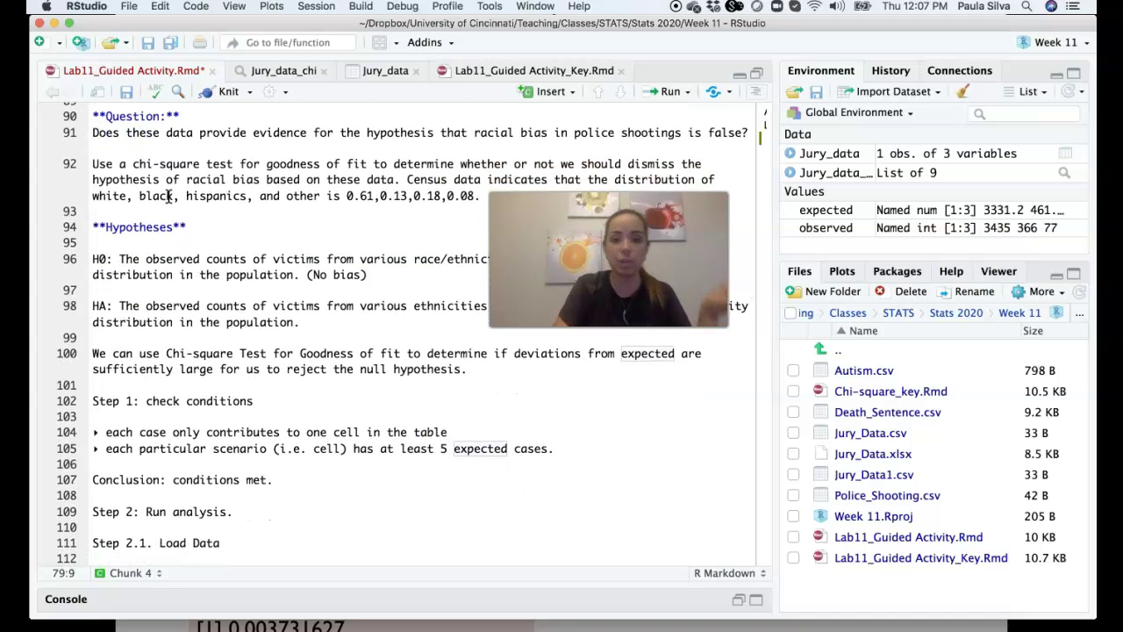
{"action": "scroll", "coordinate": [168, 196], "scroll_direction": "up", "scroll_amount": 3}
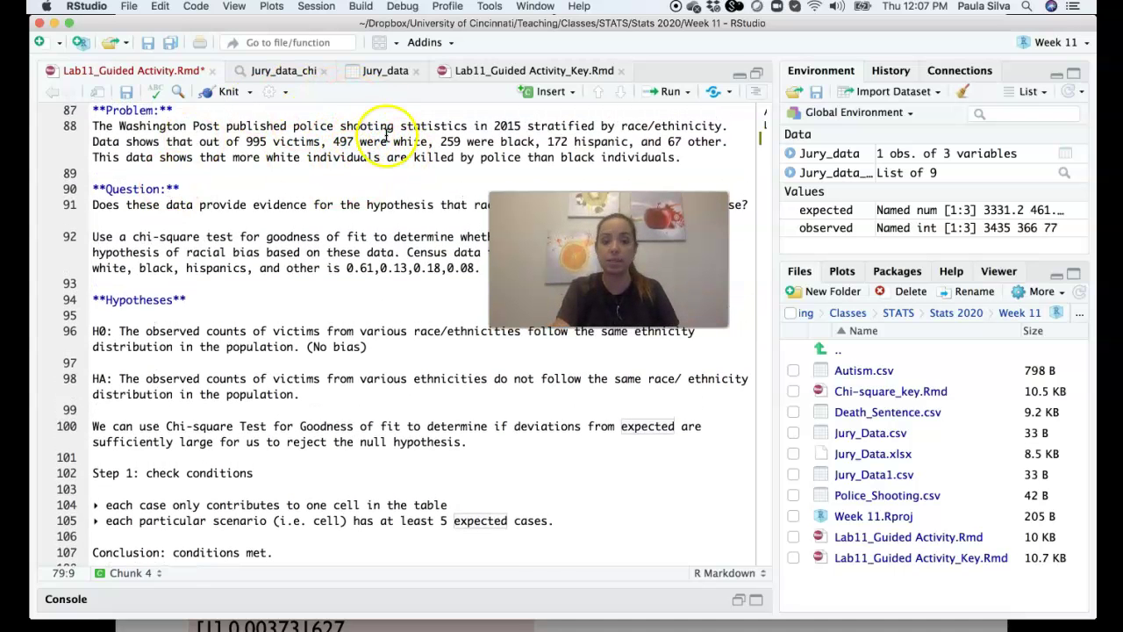
- Highlight the census proportions 0.61,0.13,0.18,0.08 in Example 2 and read its hypotheses and test conditions
{"action": "scroll", "coordinate": [329, 250], "scroll_direction": "down", "scroll_amount": 5}
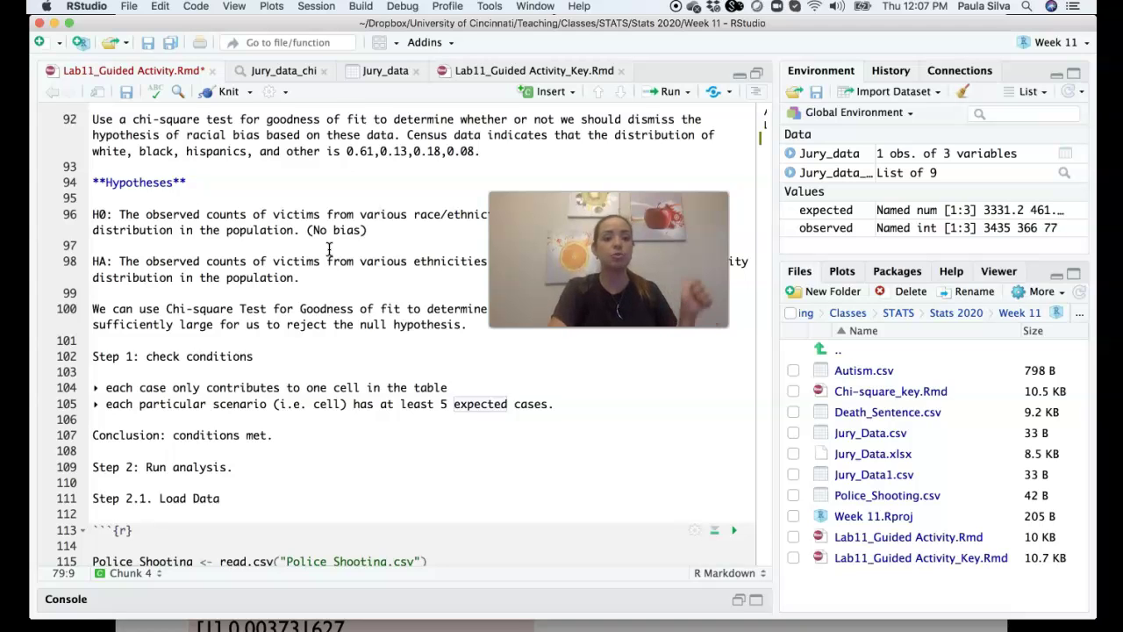
{"action": "left_click_drag", "start_coordinate": [346, 151], "coordinate": [475, 150]}
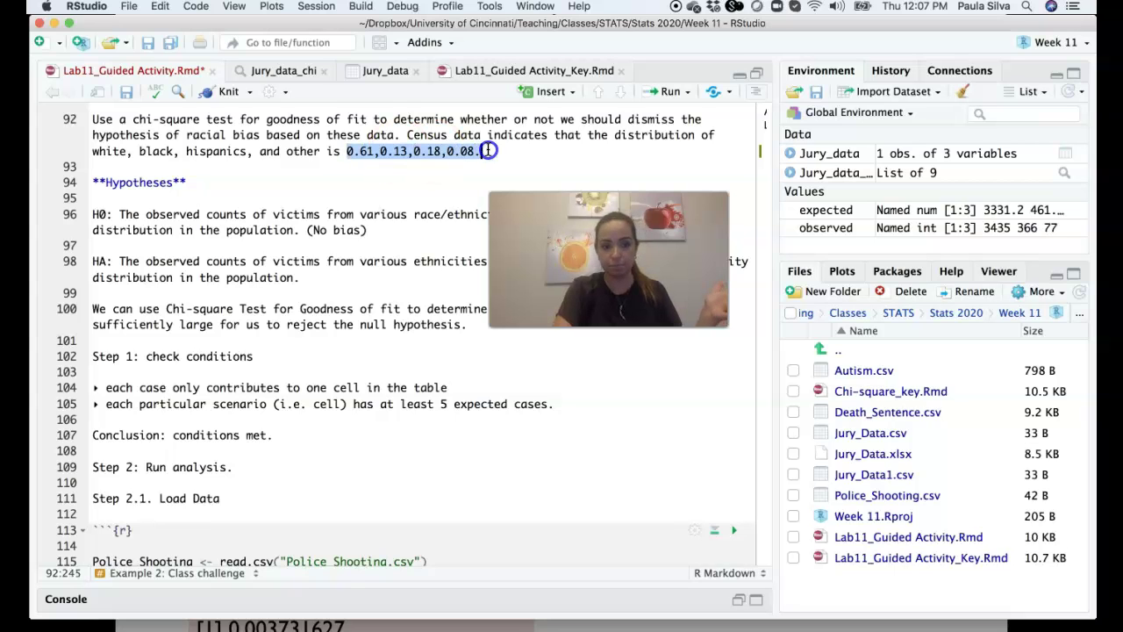
{"action": "scroll", "coordinate": [307, 171], "scroll_direction": "down", "scroll_amount": 3}
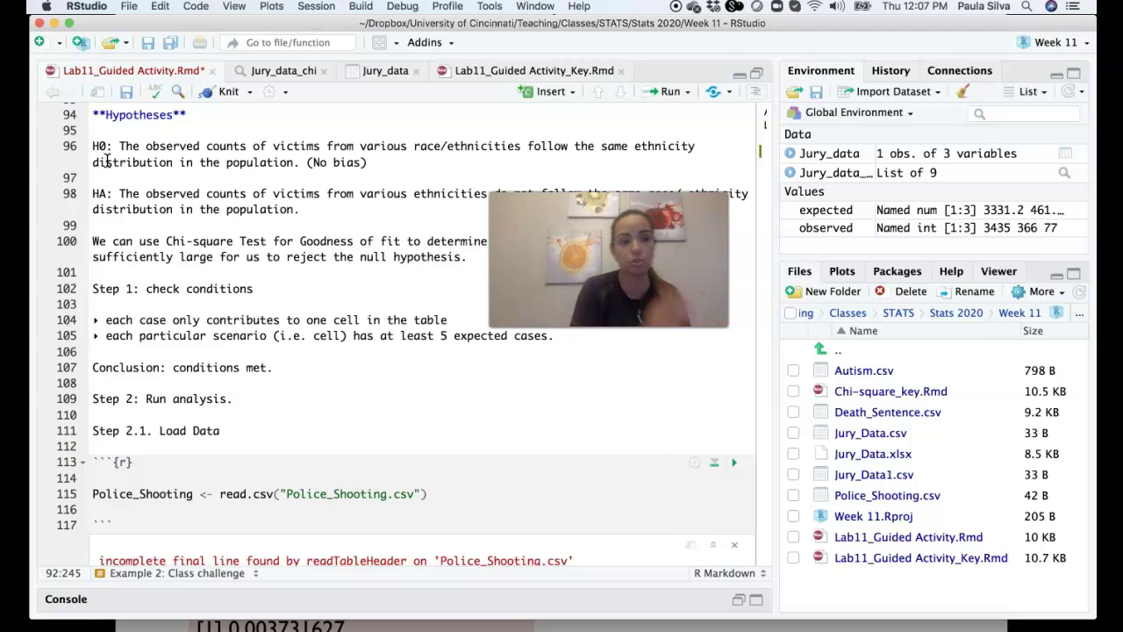
{"action": "scroll", "coordinate": [105, 162], "scroll_direction": "down", "scroll_amount": 3}
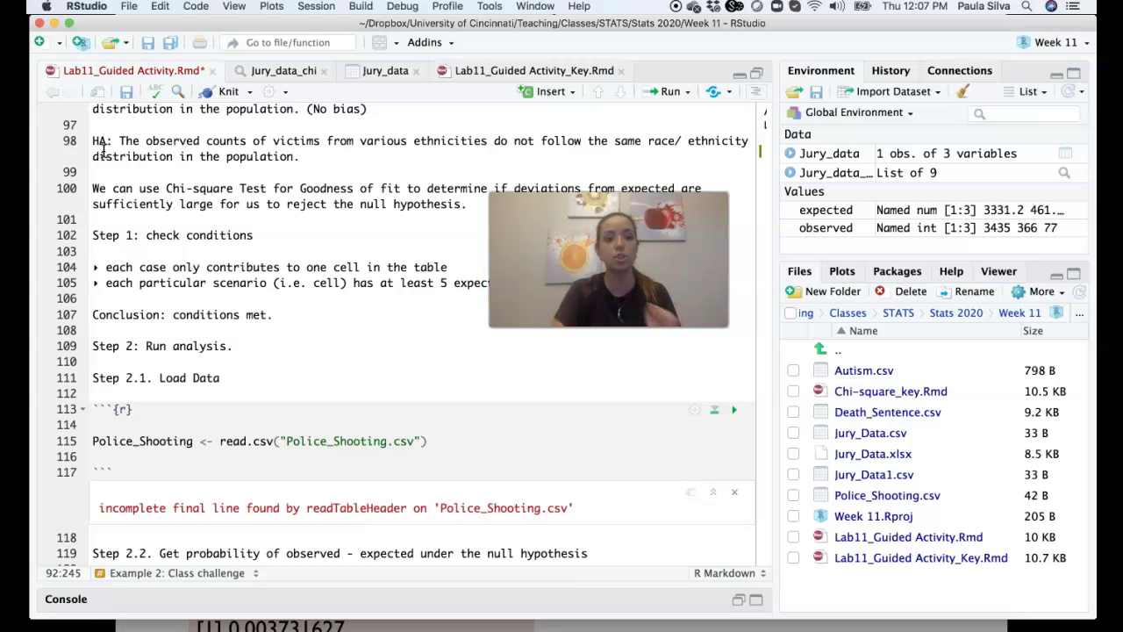
{"action": "scroll", "coordinate": [102, 149], "scroll_direction": "down", "scroll_amount": 7}
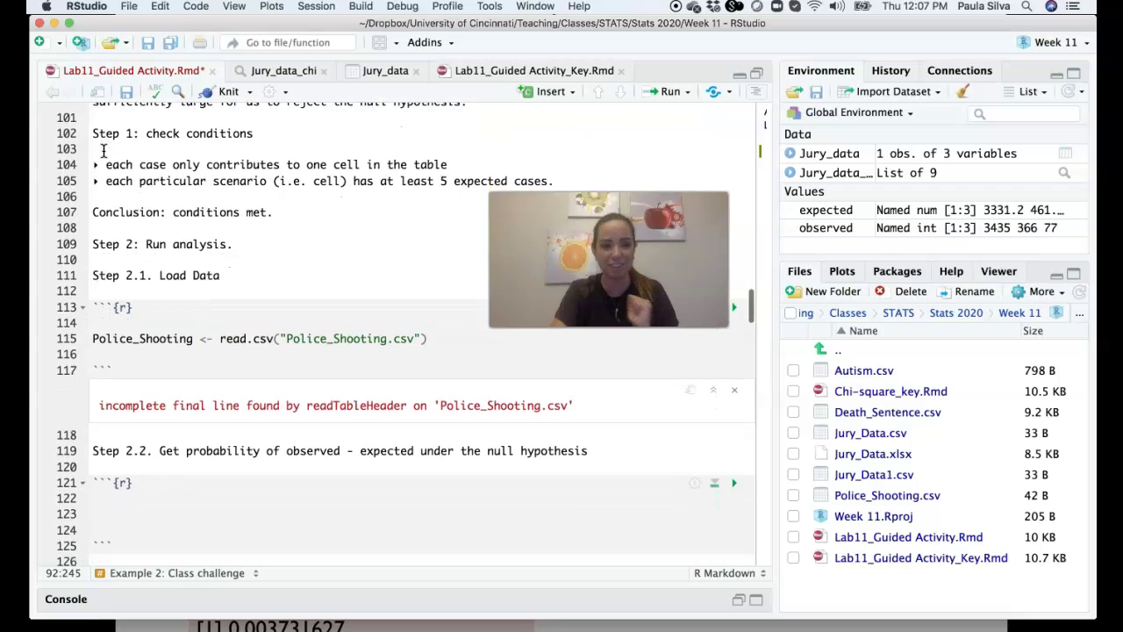
{"action": "scroll", "coordinate": [103, 149], "scroll_direction": "up", "scroll_amount": 1}
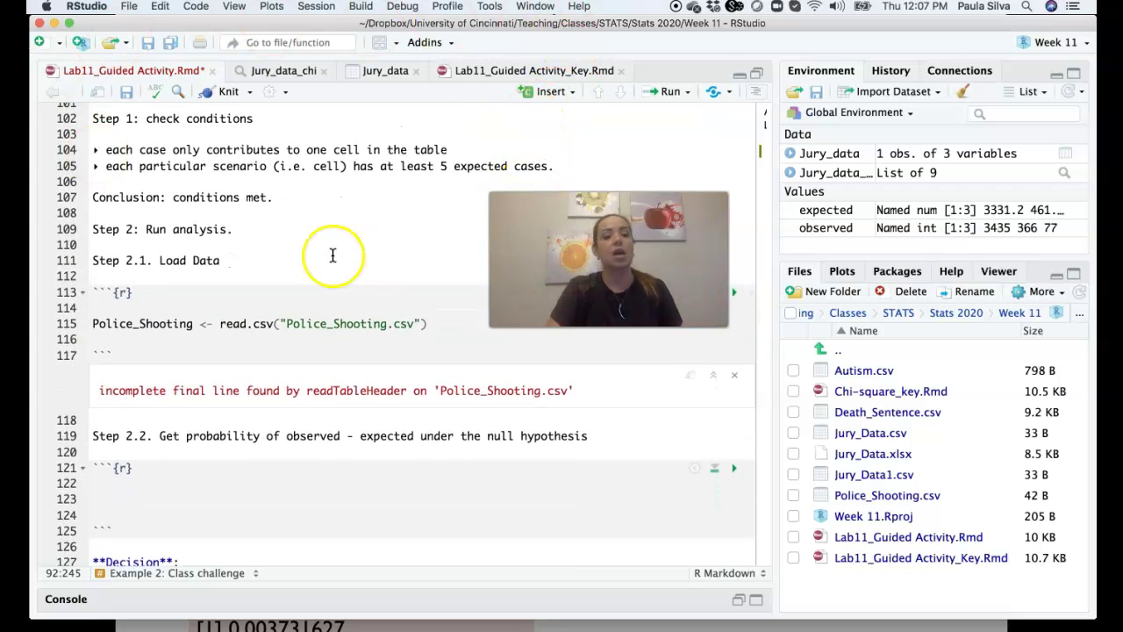
- Run the Example 2 Step 2.1 chunk that loads Police_Shooting.csv into Police_Shooting
{"action": "scroll", "coordinate": [331, 255], "scroll_direction": "down", "scroll_amount": 5}
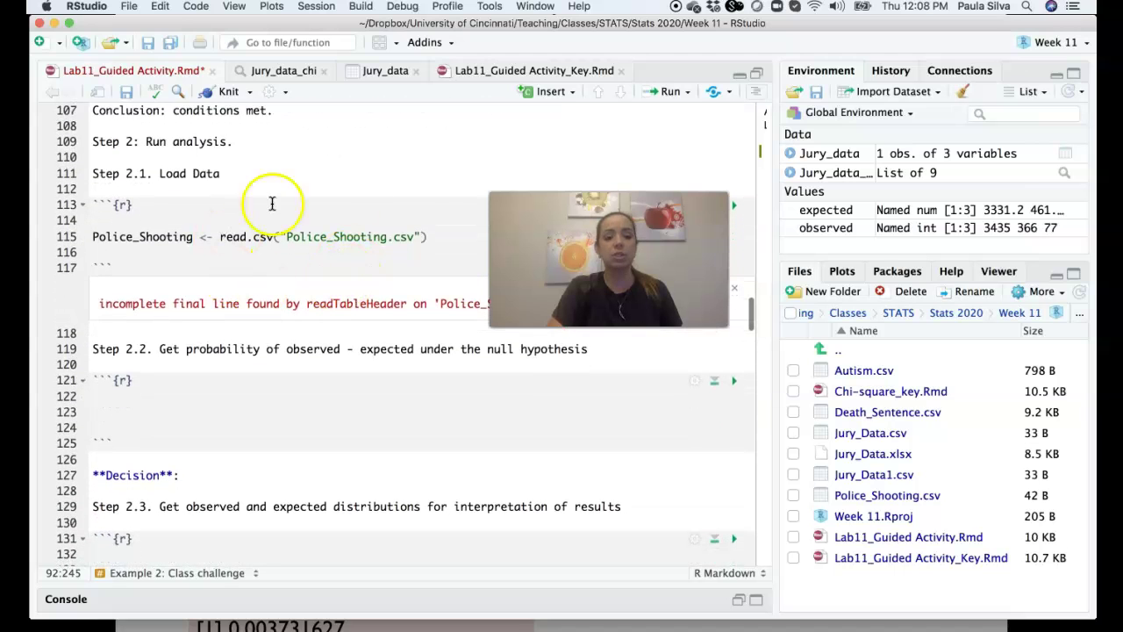
{"action": "scroll", "coordinate": [404, 215], "scroll_direction": "down", "scroll_amount": 3}
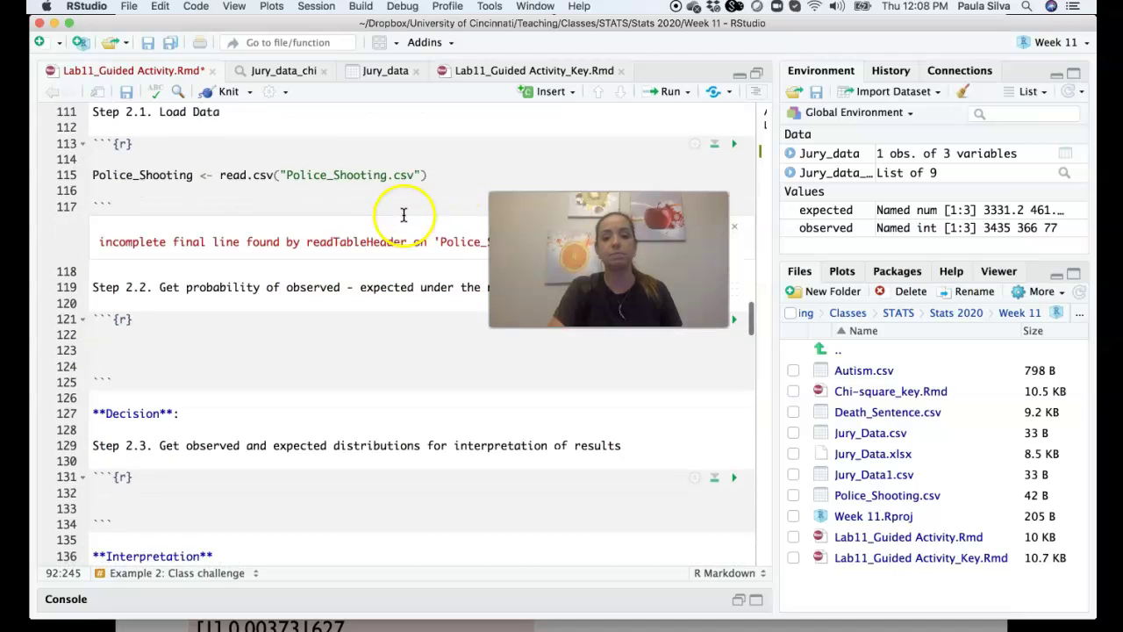
{"action": "left_click", "coordinate": [734, 130]}
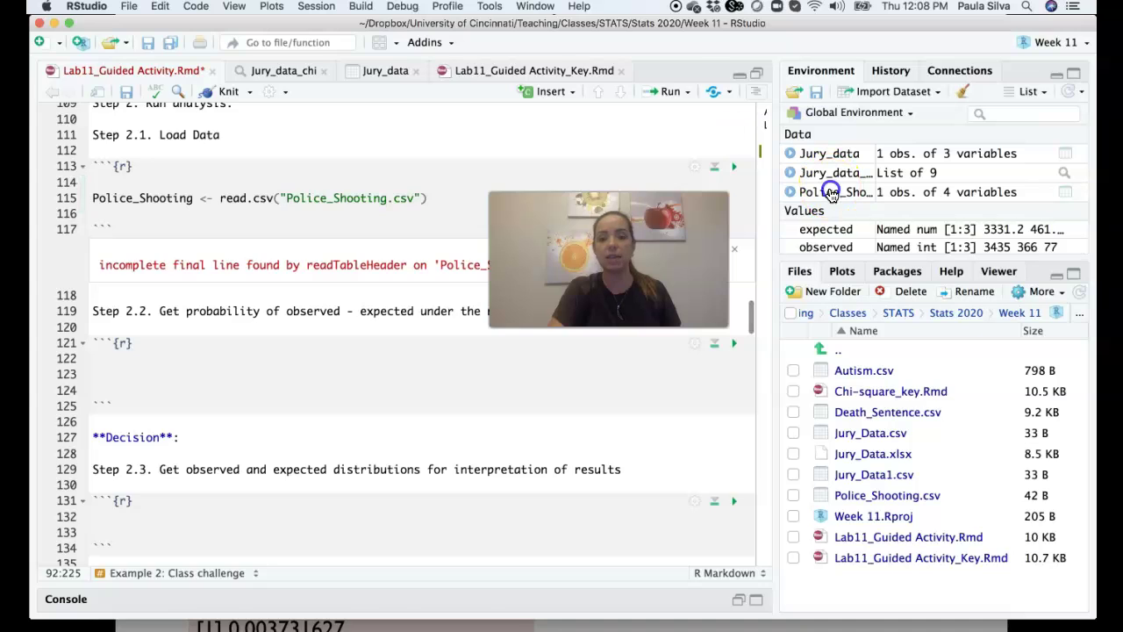
- View the Police_Shooting data table, check the order of its columns and return to the Lab11_Guided Activity.Rmd file
{"action": "left_click", "coordinate": [830, 192]}
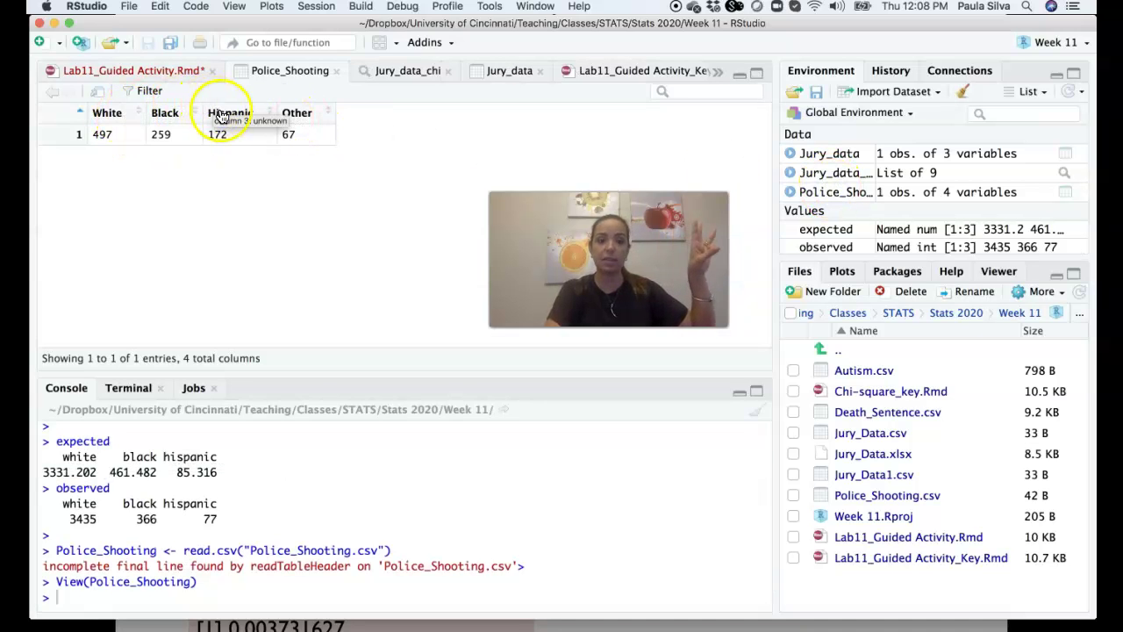
{"action": "left_click", "coordinate": [324, 113]}
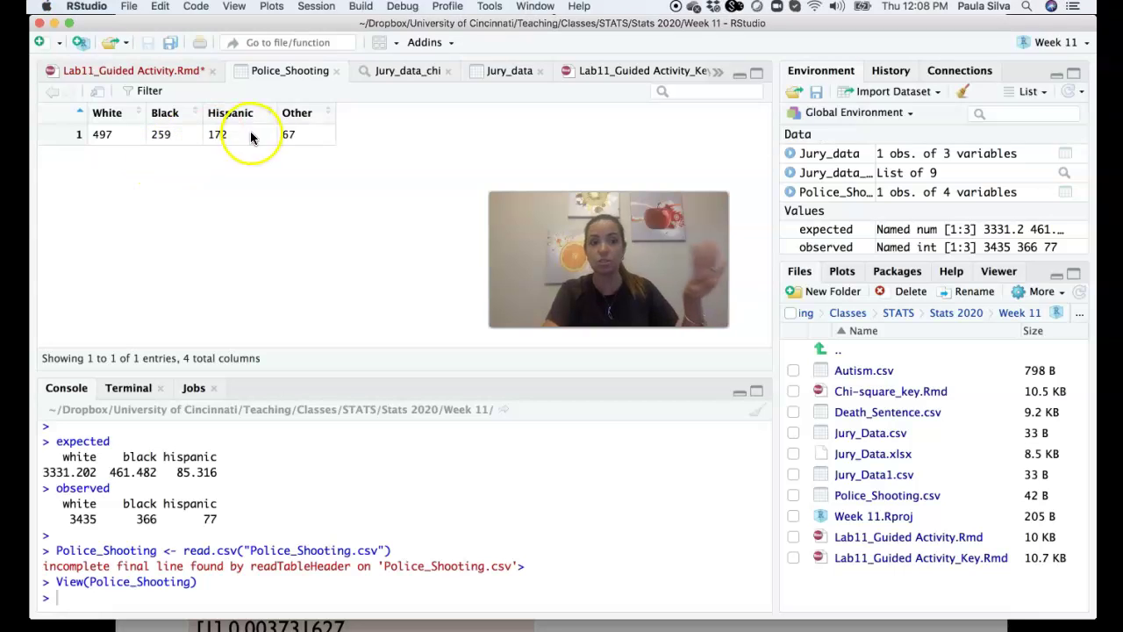
{"action": "left_click", "coordinate": [132, 70]}
- Place the cursor in the empty Example 2 Step 2.2 chunk and review the Example 1 chisq.test call as a model
{"action": "scroll", "coordinate": [319, 190], "scroll_direction": "down", "scroll_amount": 5}
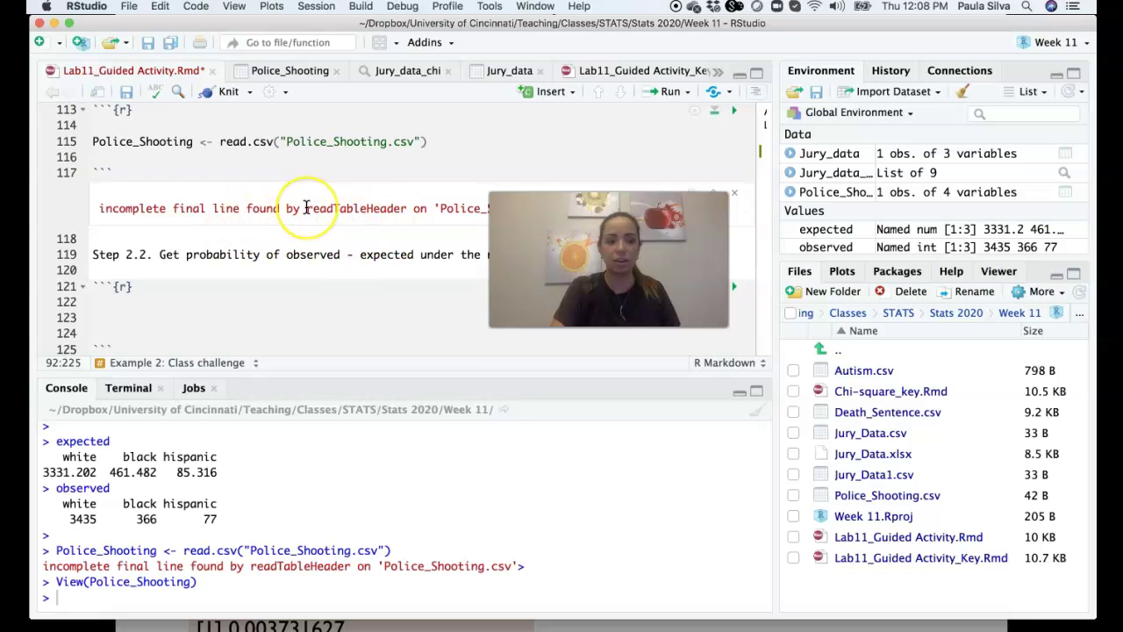
{"action": "scroll", "coordinate": [307, 208], "scroll_direction": "down", "scroll_amount": 3}
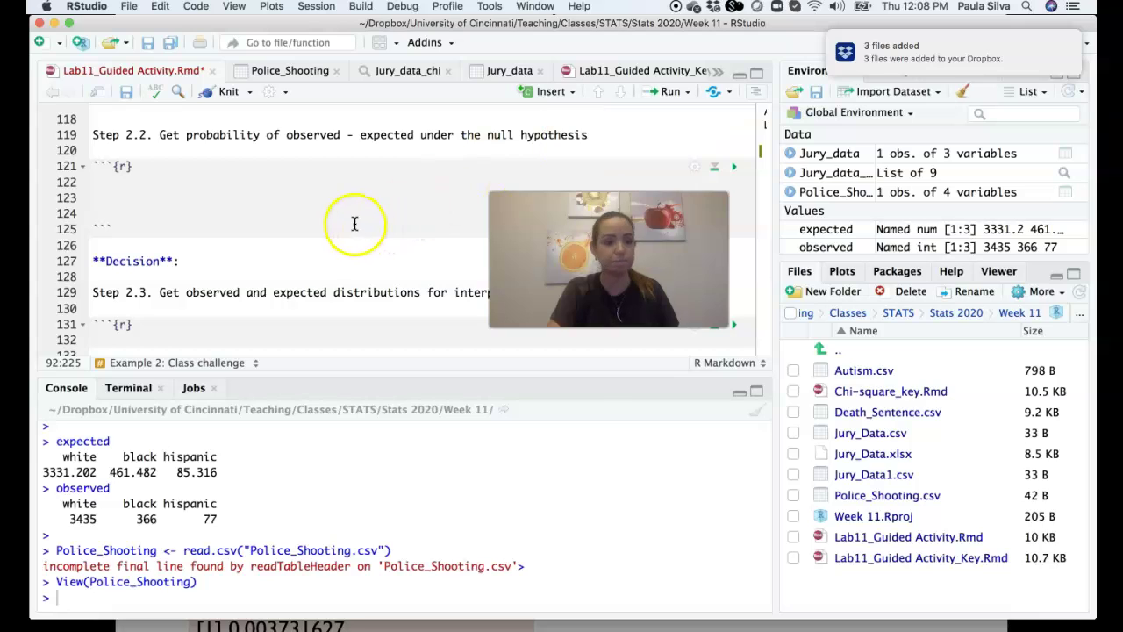
{"action": "left_click", "coordinate": [342, 200]}
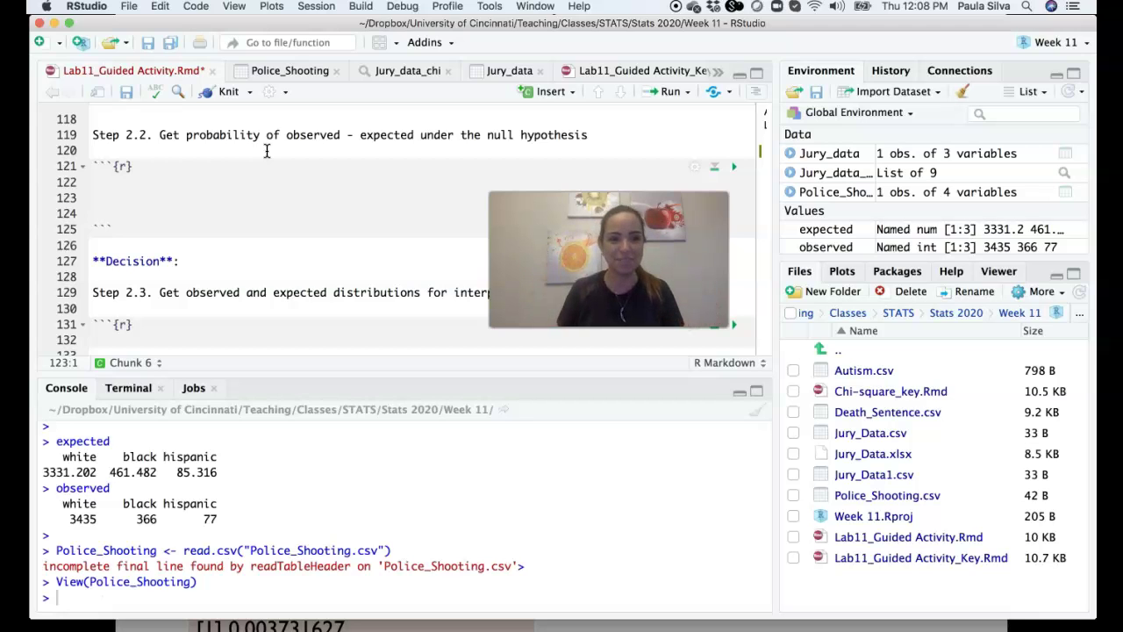
{"action": "scroll", "coordinate": [267, 151], "scroll_direction": "up", "scroll_amount": 5}
{"action": "scroll", "coordinate": [266, 151], "scroll_direction": "down", "scroll_amount": 3}
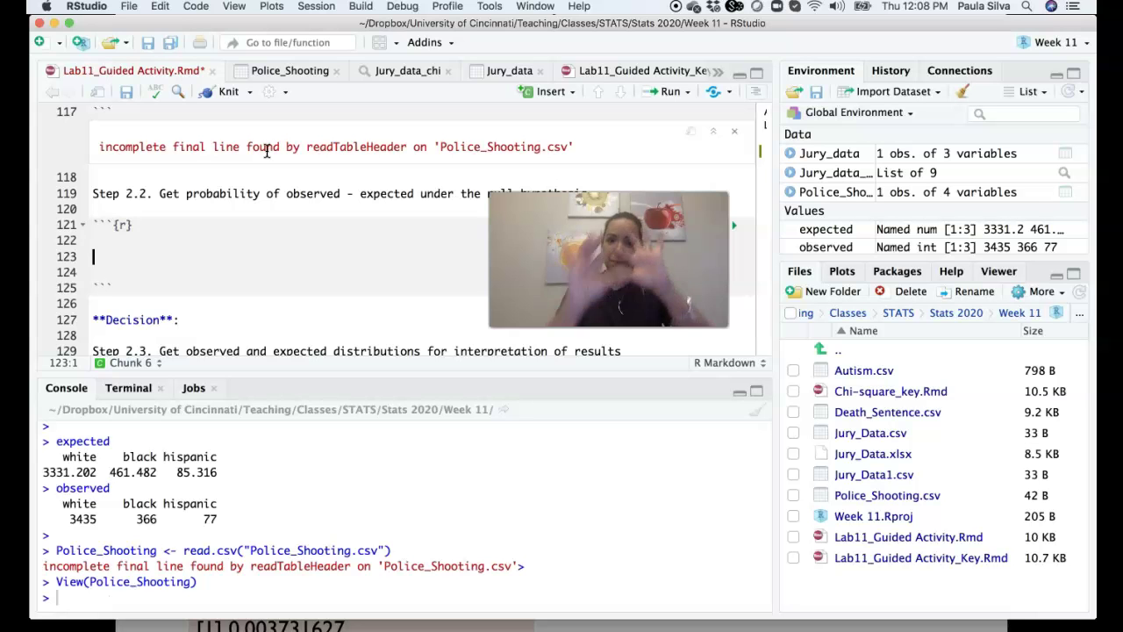
{"action": "scroll", "coordinate": [267, 151], "scroll_direction": "up", "scroll_amount": 15}
{"action": "scroll", "coordinate": [267, 151], "scroll_direction": "up", "scroll_amount": 10}
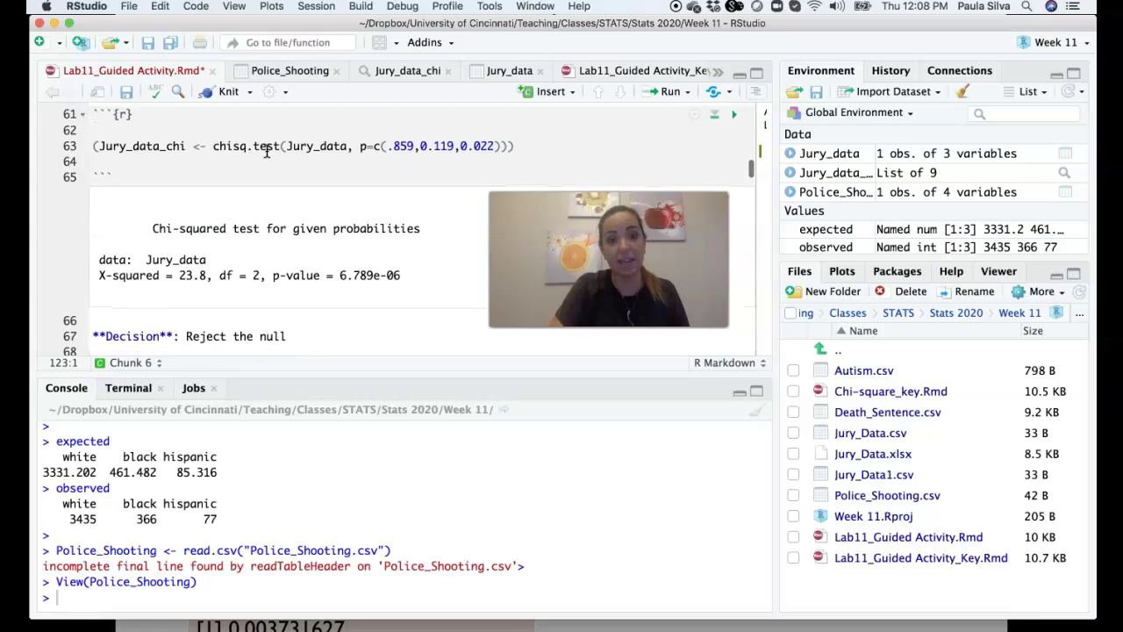
- Copy the Example 1 line (Jury_data_chi <- chisq.test(Jury_data, p=c(.859,0.119,0.022))) into the empty Example 2 Step 2.2 chunk
{"action": "left_click_drag", "start_coordinate": [94, 147], "coordinate": [521, 154]}
{"action": "key", "text": "super+c"}
{"action": "scroll", "coordinate": [420, 223], "scroll_direction": "down", "scroll_amount": 15}
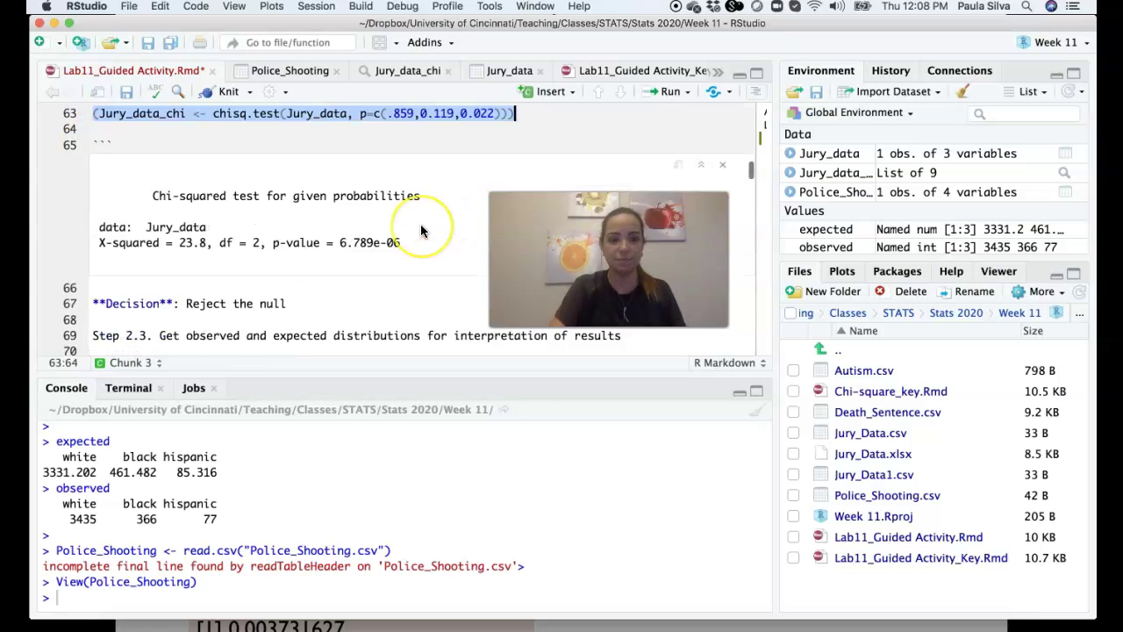
{"action": "scroll", "coordinate": [420, 230], "scroll_direction": "down", "scroll_amount": 8}
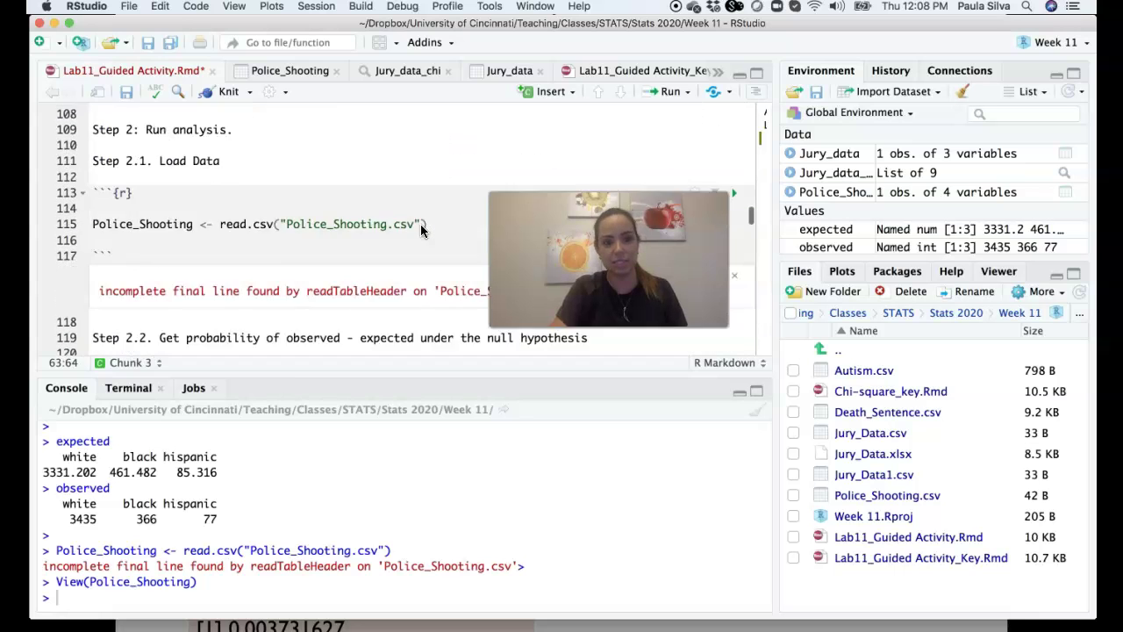
{"action": "left_click", "coordinate": [244, 172]}
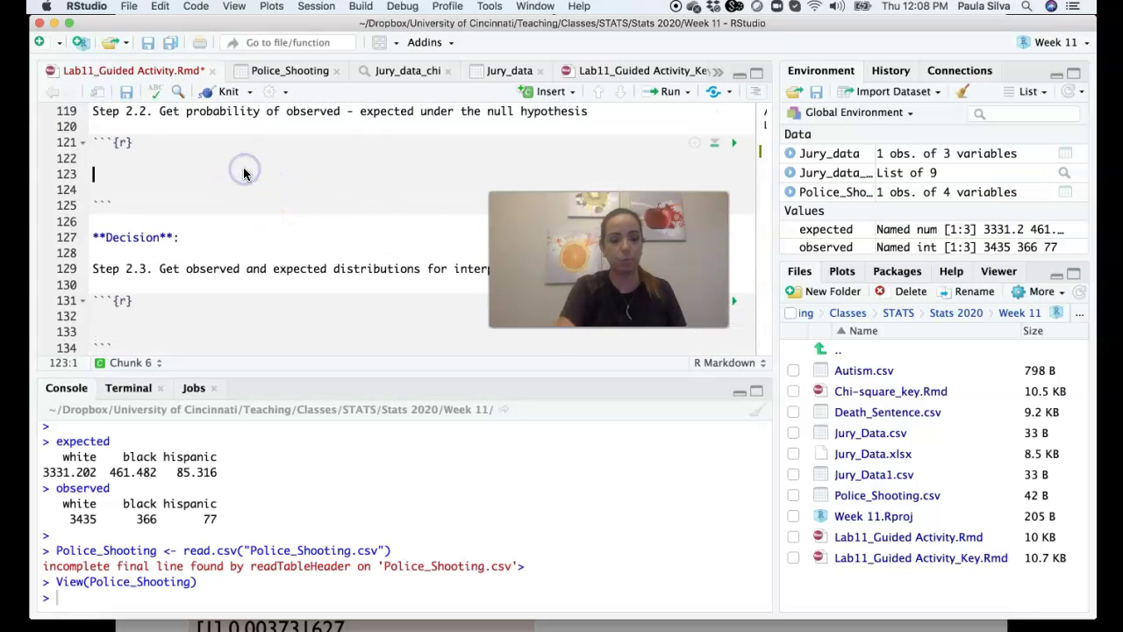
{"action": "key", "text": "super+v"}
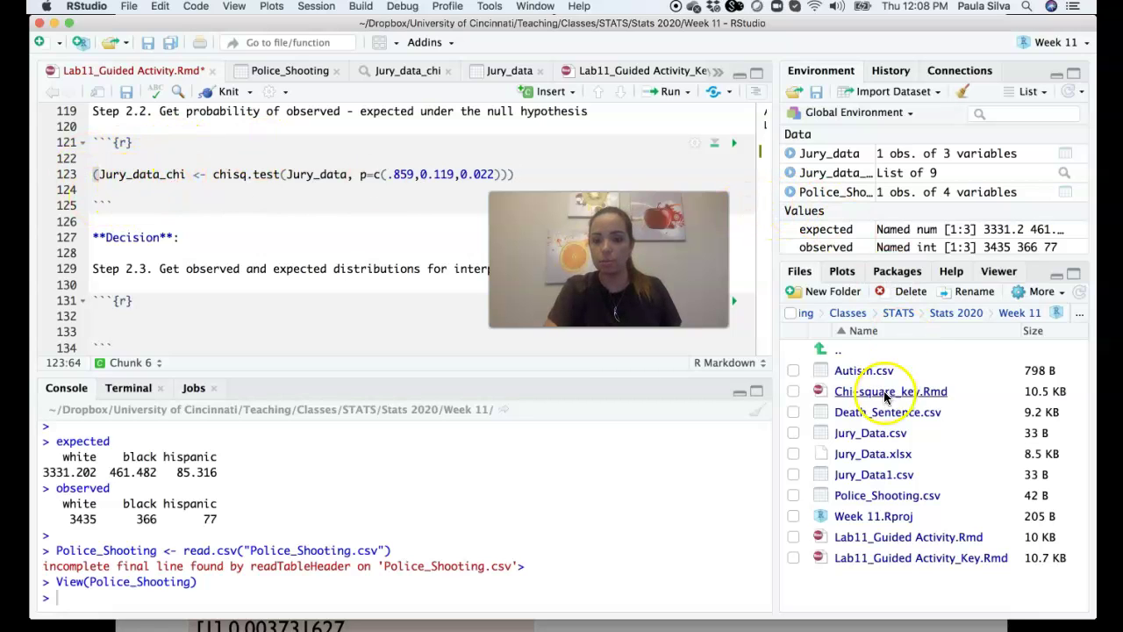
- Replace the Jury_data argument of the Step 2.2 chisq.test call with Police_Shooting, copied from the Step 2.1 chunk
{"action": "scroll", "coordinate": [321, 218], "scroll_direction": "up", "scroll_amount": 5}
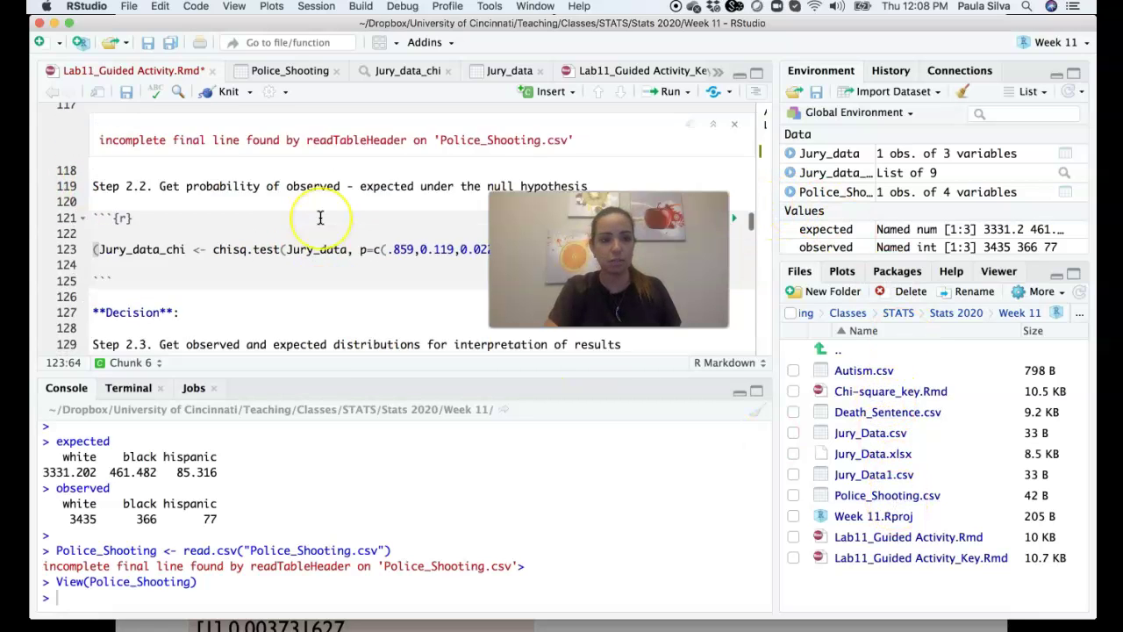
{"action": "left_click_drag", "start_coordinate": [92, 138], "coordinate": [193, 138]}
{"action": "key", "text": "super+c"}
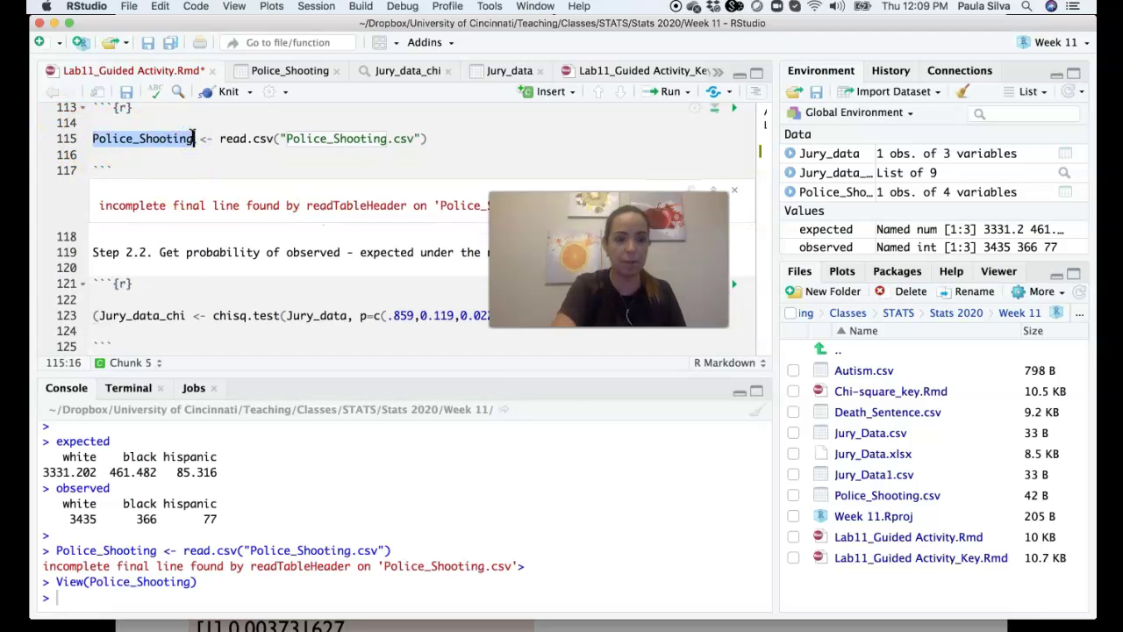
{"action": "scroll", "coordinate": [220, 320], "scroll_direction": "down", "scroll_amount": 2}
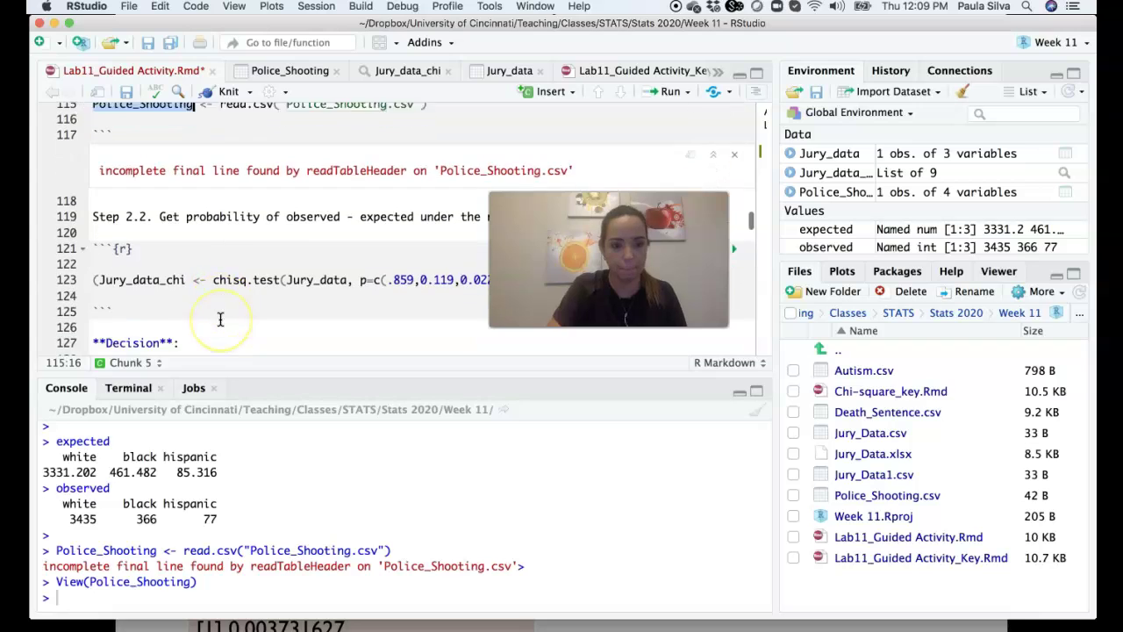
{"action": "scroll", "coordinate": [220, 320], "scroll_direction": "down", "scroll_amount": 5}
{"action": "left_click", "coordinate": [288, 172]}
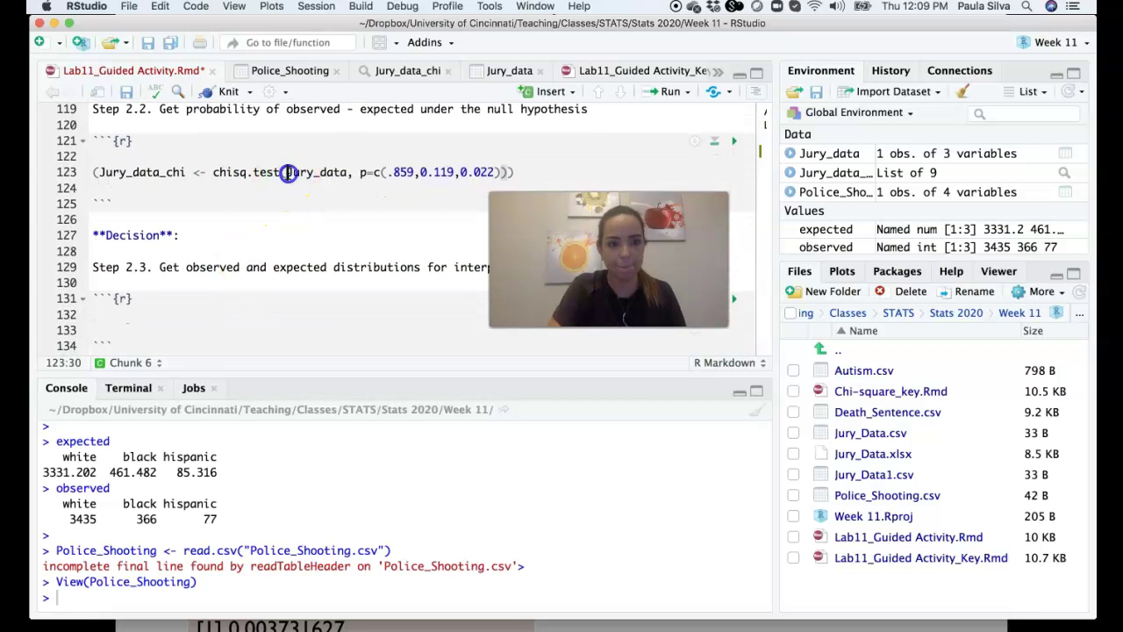
{"action": "left_click_drag", "start_coordinate": [288, 172], "coordinate": [344, 172]}
{"action": "key", "text": "super+v"}
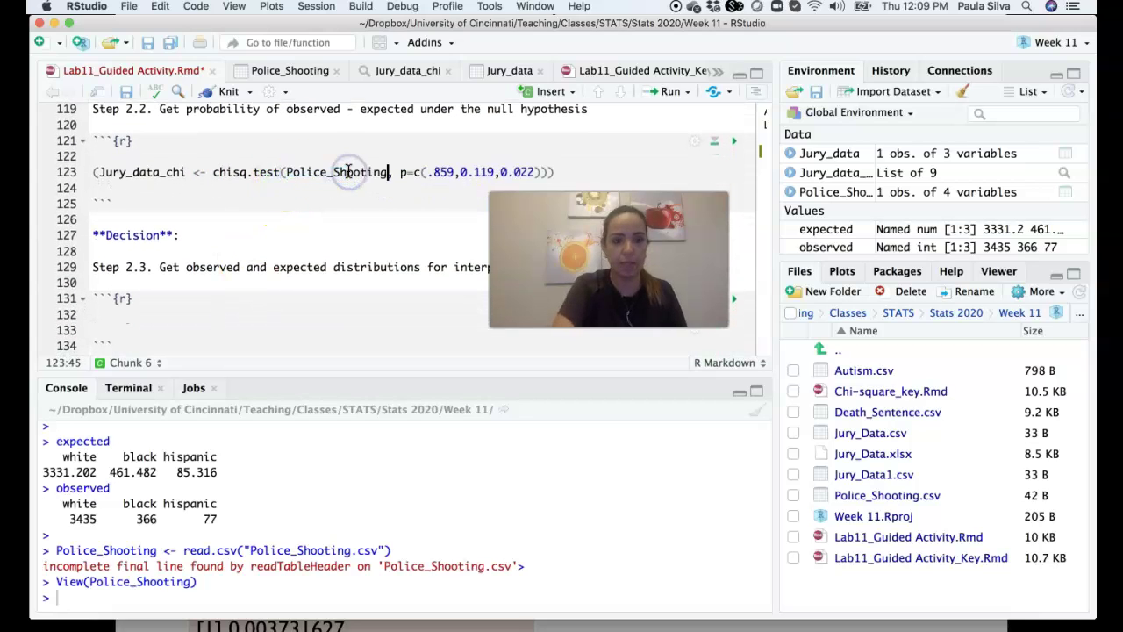
- Replace the probabilities in the Step 2.2 chisq.test call with the census proportions 0.61,0.13,0.18,0.08 copied from the Example 2 question
{"action": "scroll", "coordinate": [382, 185], "scroll_direction": "up", "scroll_amount": 2}
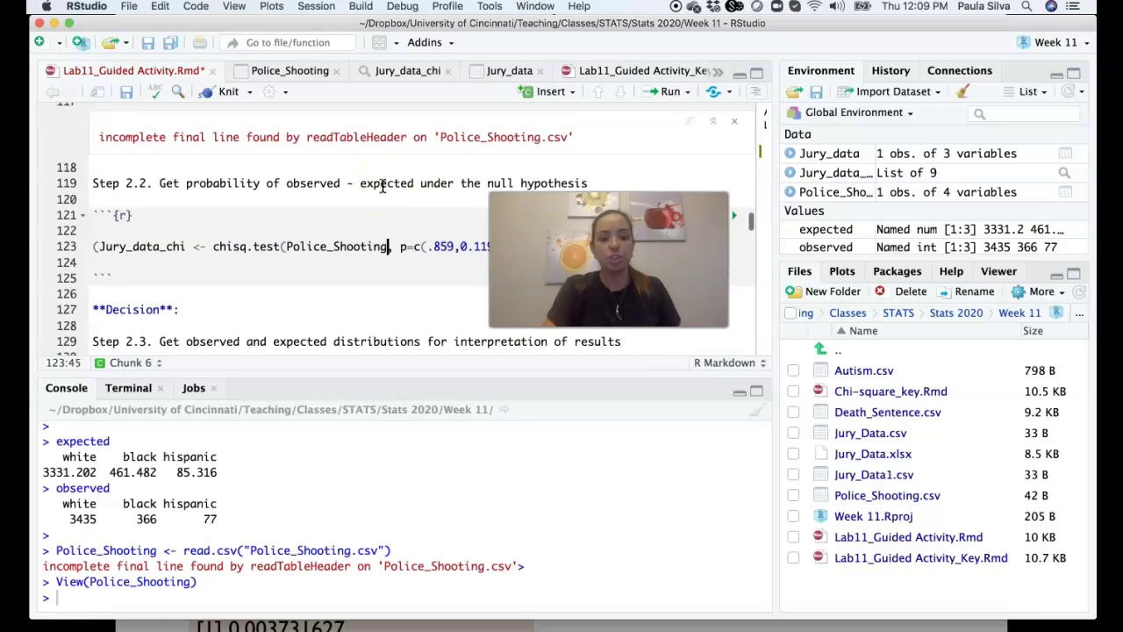
{"action": "scroll", "coordinate": [383, 184], "scroll_direction": "down", "scroll_amount": 2}
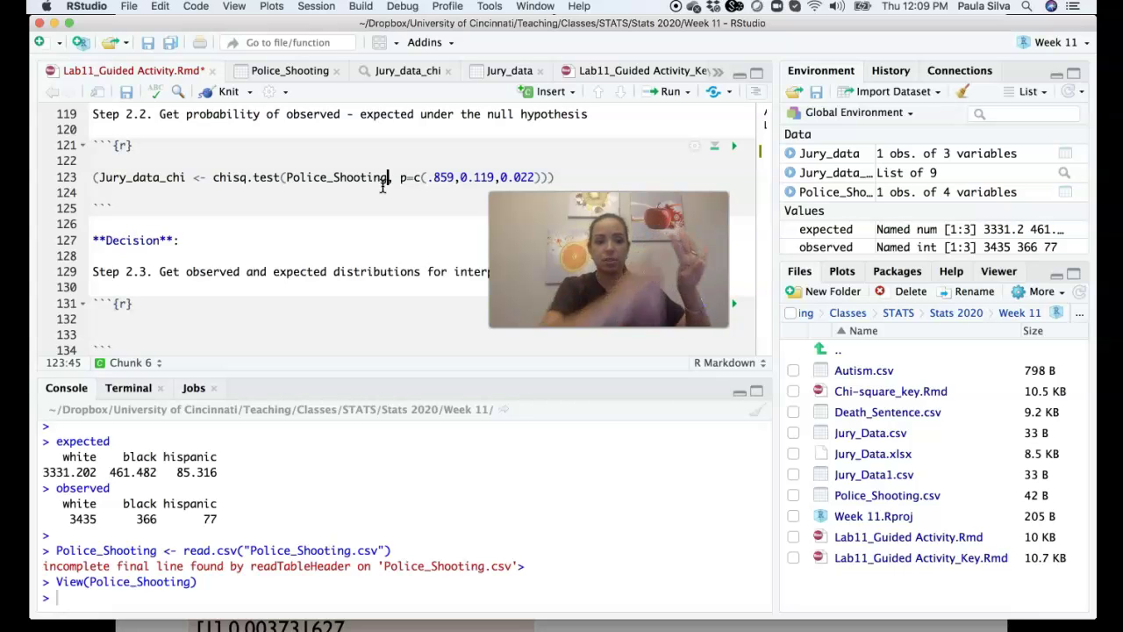
{"action": "scroll", "coordinate": [383, 184], "scroll_direction": "up", "scroll_amount": 8}
{"action": "scroll", "coordinate": [383, 184], "scroll_direction": "up", "scroll_amount": 3}
{"action": "left_click", "coordinate": [345, 174]}
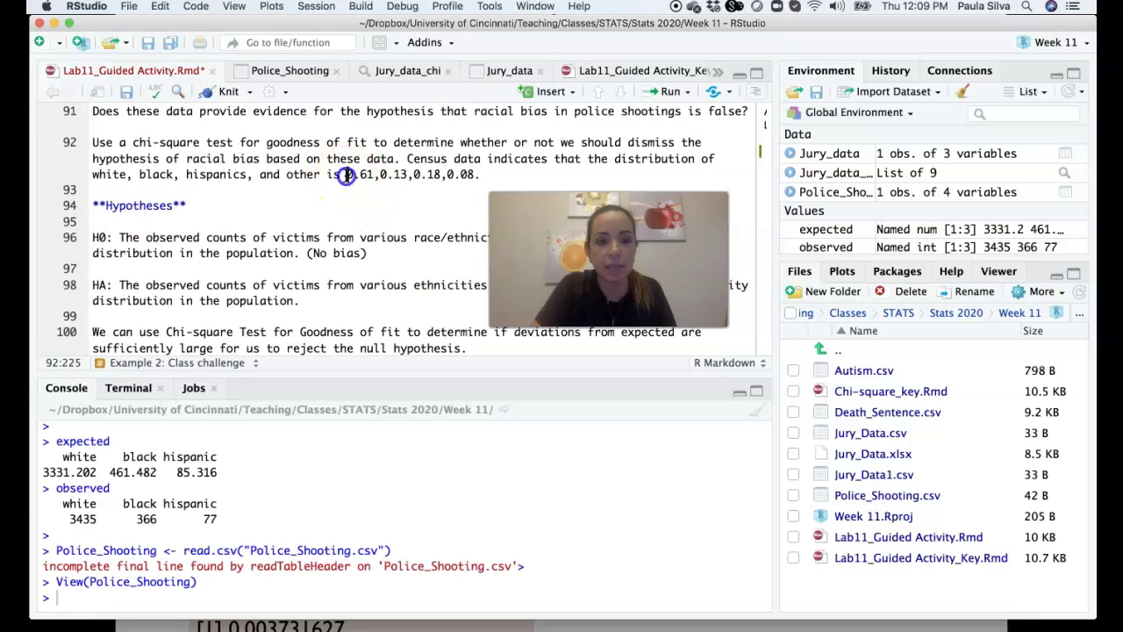
{"action": "left_click_drag", "start_coordinate": [352, 175], "coordinate": [476, 175]}
{"action": "key", "text": "super+c"}
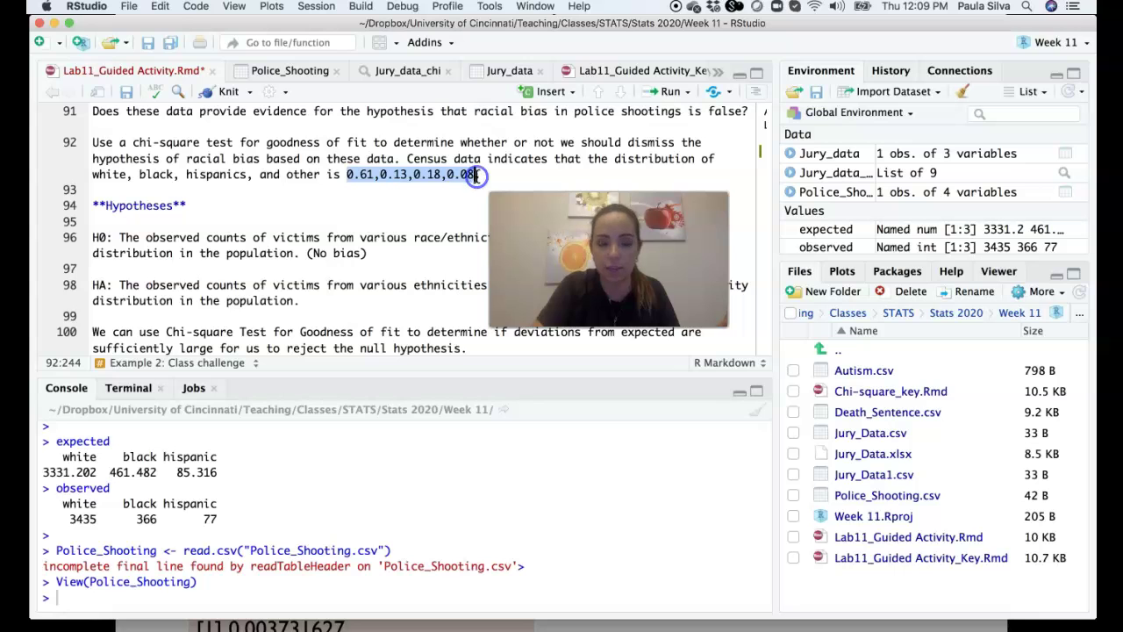
{"action": "scroll", "coordinate": [381, 308], "scroll_direction": "down", "scroll_amount": 10}
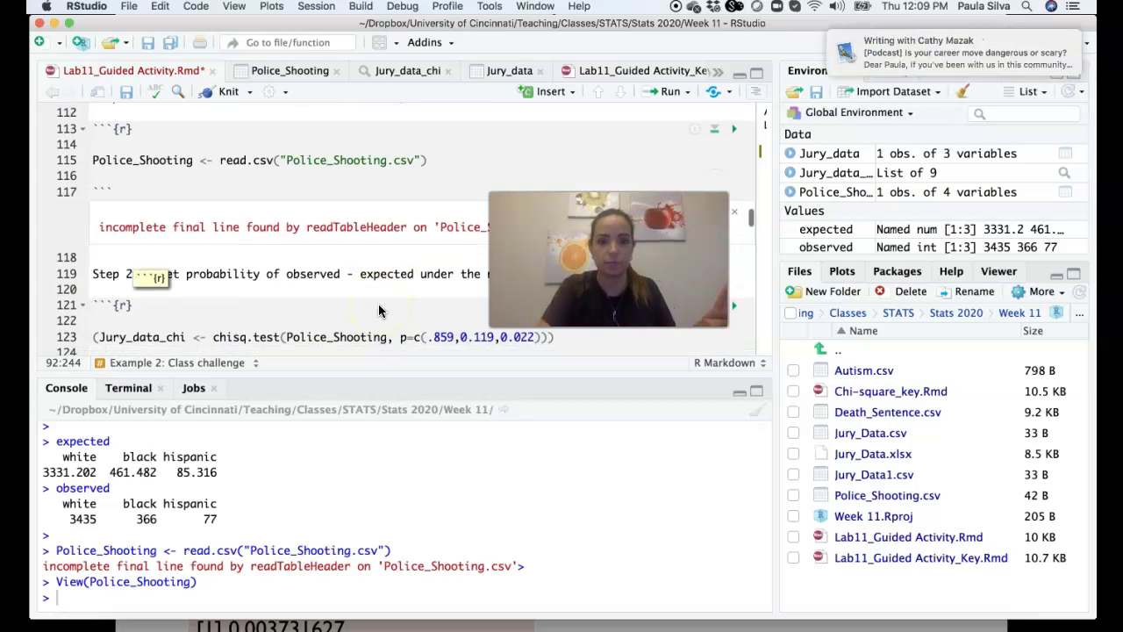
{"action": "scroll", "coordinate": [379, 309], "scroll_direction": "down", "scroll_amount": 7}
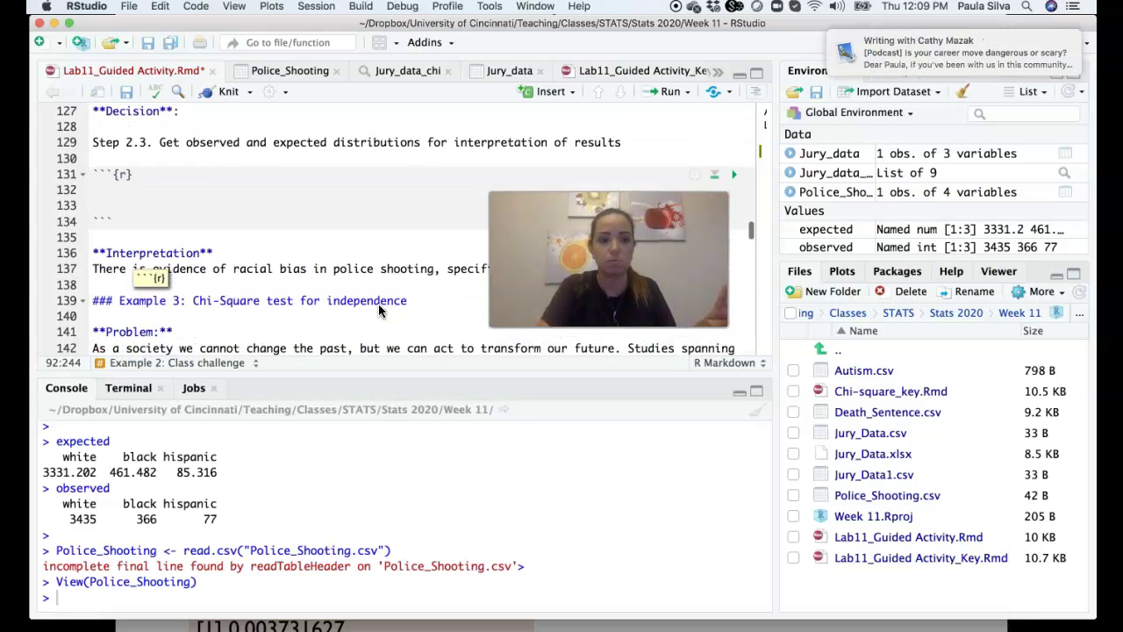
{"action": "scroll", "coordinate": [379, 309], "scroll_direction": "up", "scroll_amount": 3}
{"action": "scroll", "coordinate": [437, 171], "scroll_direction": "up", "scroll_amount": 4}
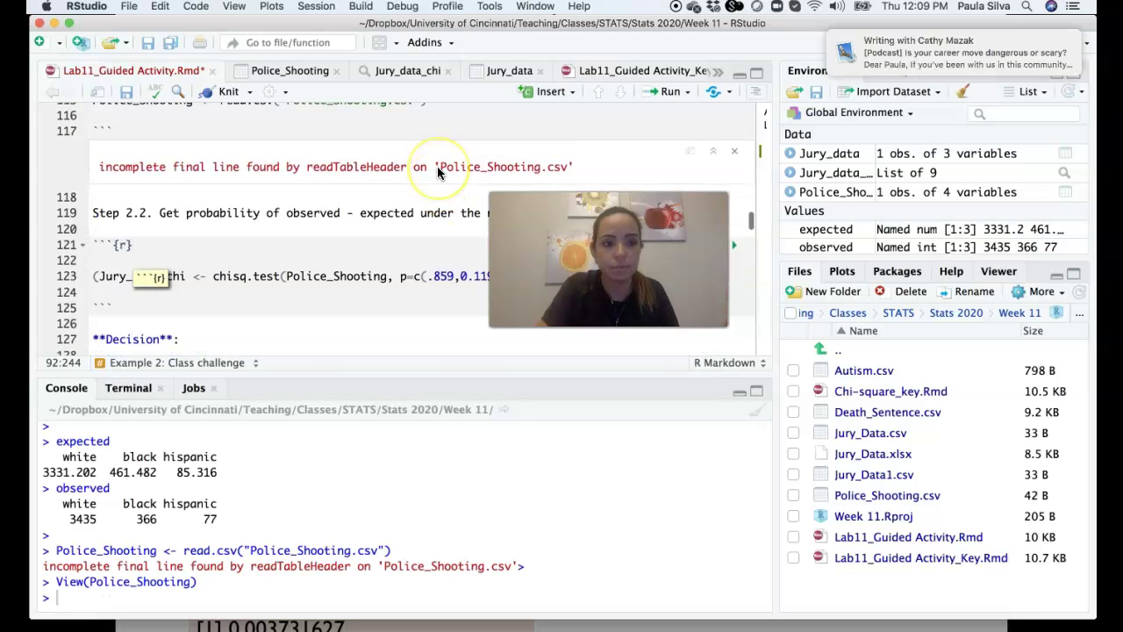
{"action": "scroll", "coordinate": [437, 171], "scroll_direction": "down", "scroll_amount": 4}
{"action": "left_click_drag", "start_coordinate": [430, 123], "coordinate": [527, 125]}
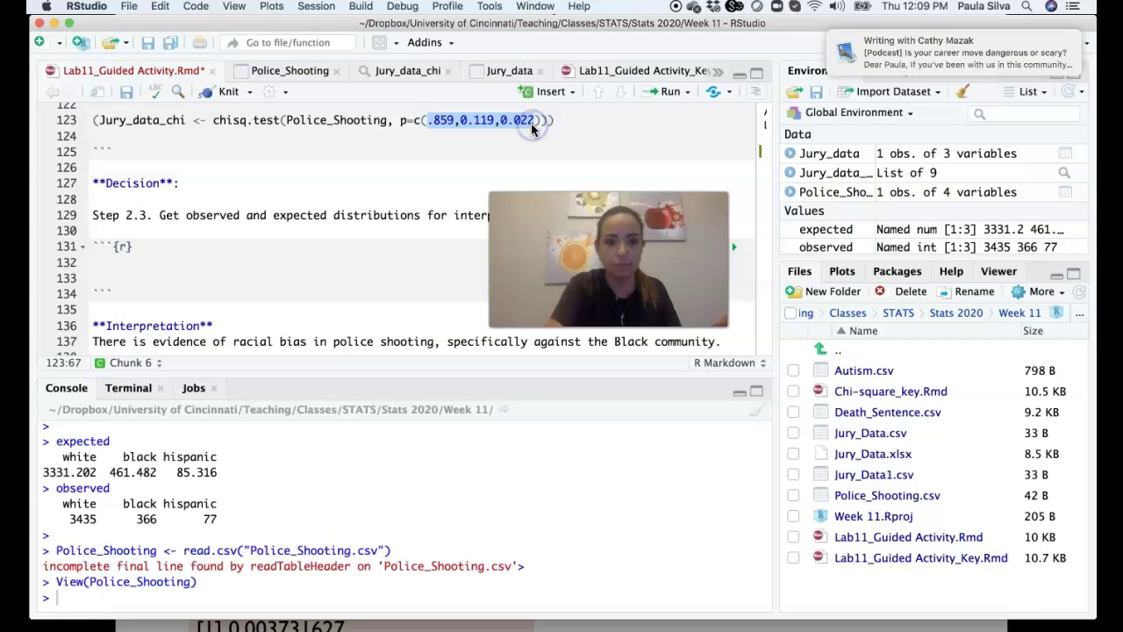
{"action": "key", "text": "super+v"}
- Rename the Step 2.2 result object to PoliceShooting_chi and run the chunk
{"action": "left_click_drag", "start_coordinate": [101, 122], "coordinate": [157, 125]}
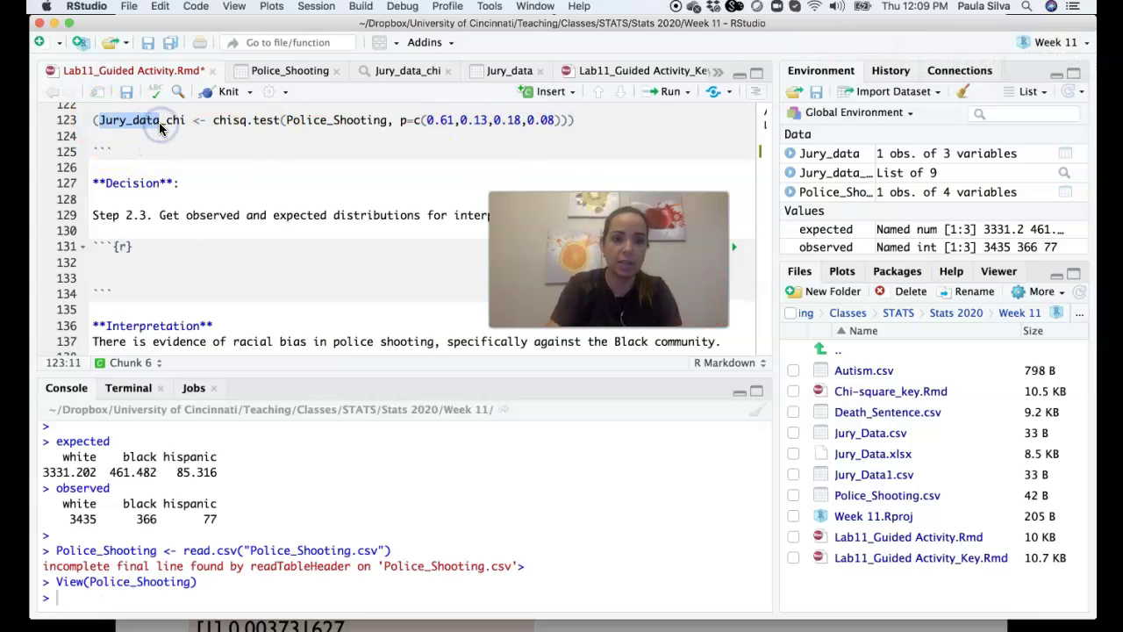
{"action": "type", "text": "Poloc"}
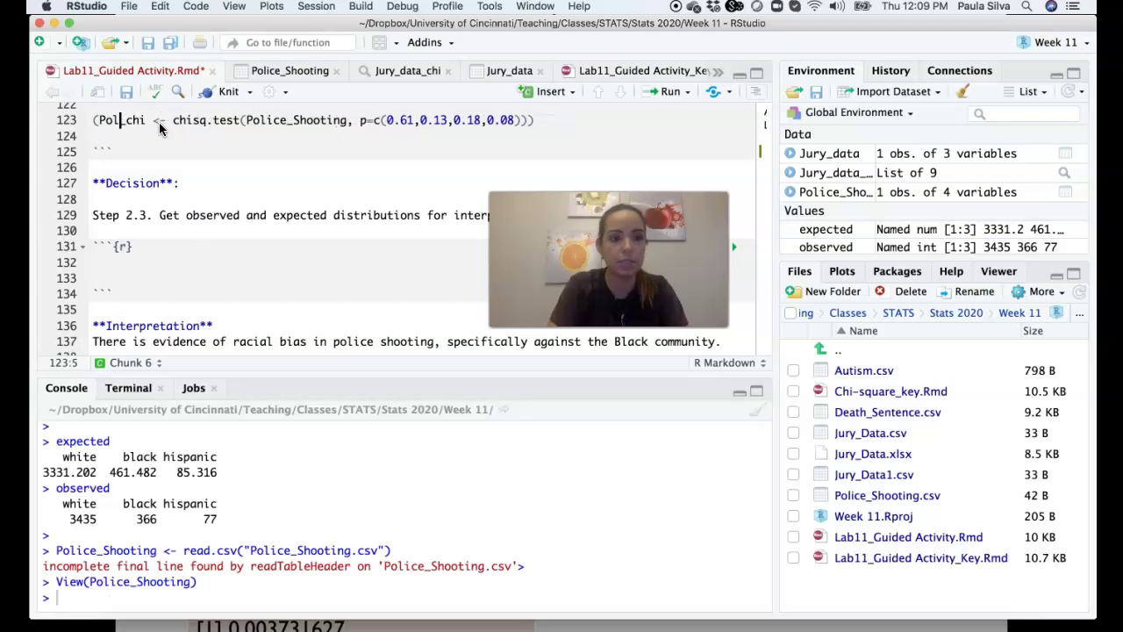
{"action": "key", "text": "BackSpace"}
{"action": "key", "text": "BackSpace"}
{"action": "type", "text": "iceShooti"}
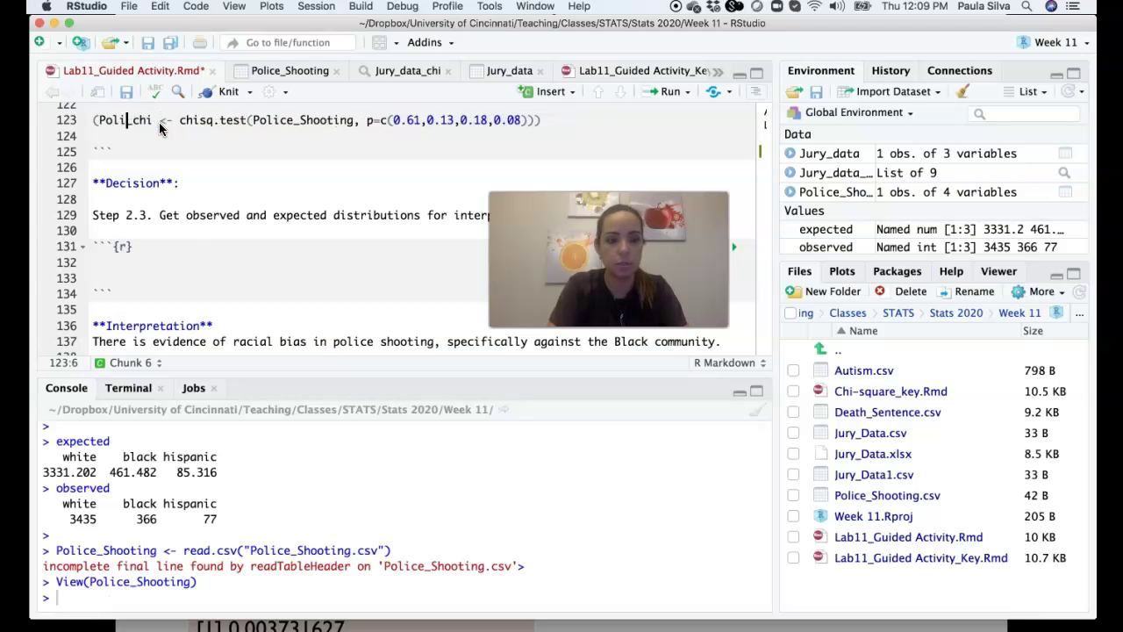
{"action": "type", "text": "ng"}
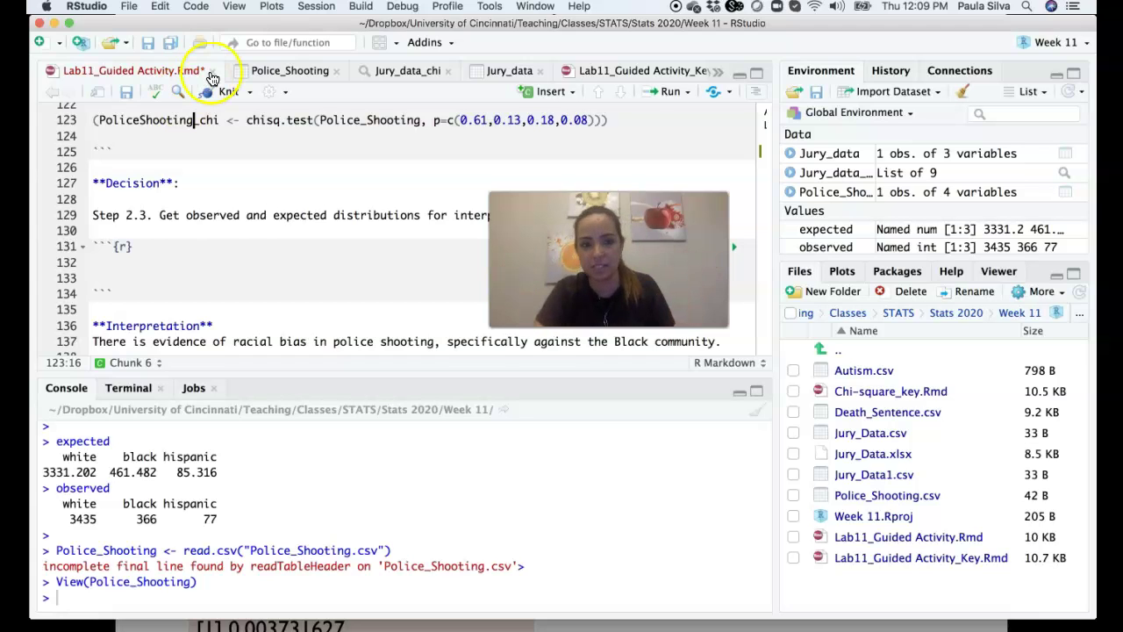
{"action": "scroll", "coordinate": [268, 251], "scroll_direction": "up", "scroll_amount": 3}
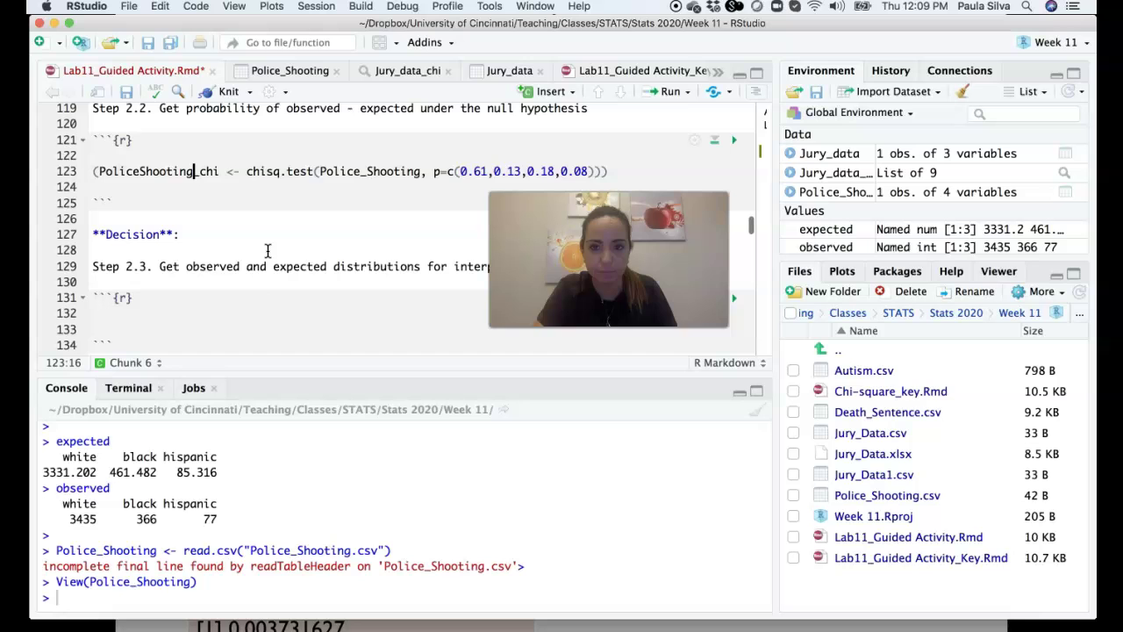
{"action": "left_click", "coordinate": [733, 141]}
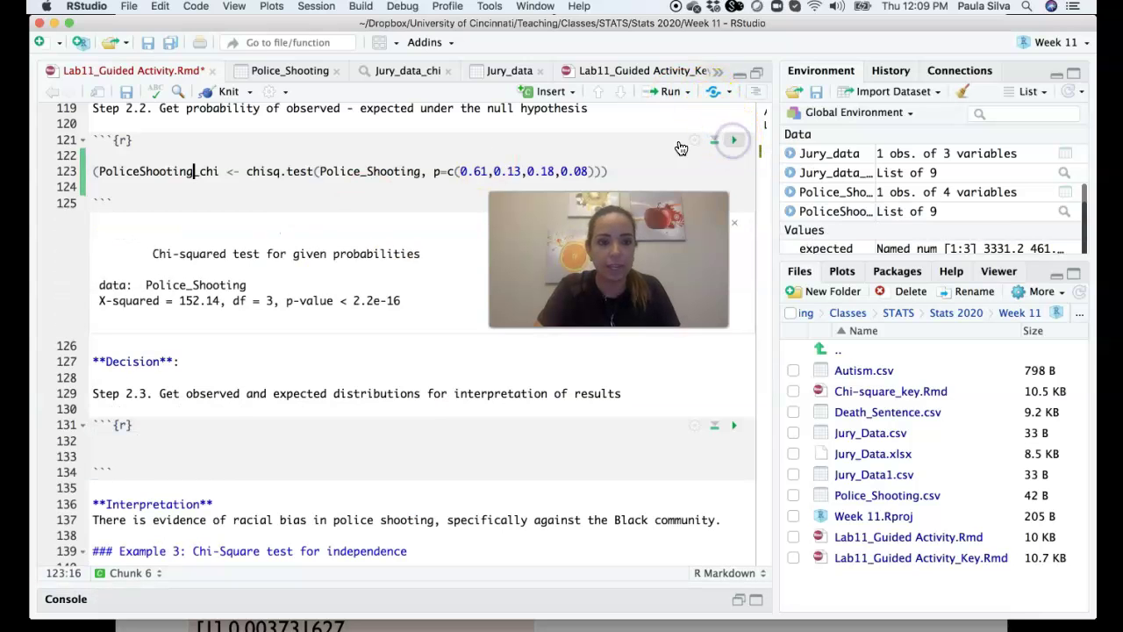
- Write "Reject the null" as the Example 2 decision below the chi-square output
{"action": "scroll", "coordinate": [313, 246], "scroll_direction": "down", "scroll_amount": 1}
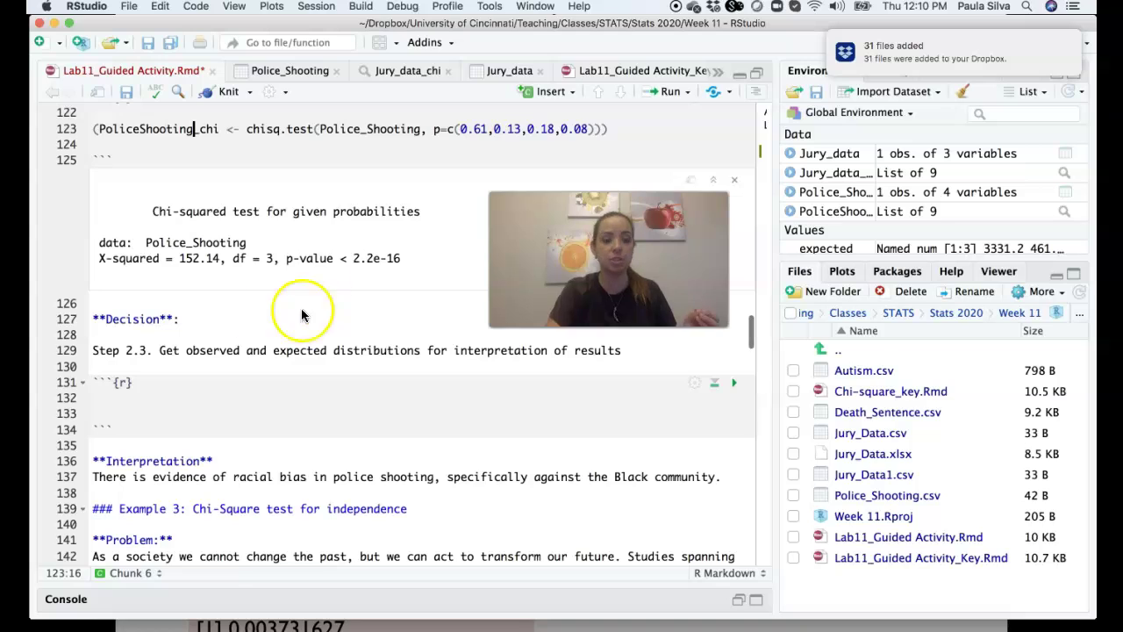
{"action": "left_click", "coordinate": [260, 318]}
{"action": "type", "text": "Rejec"}
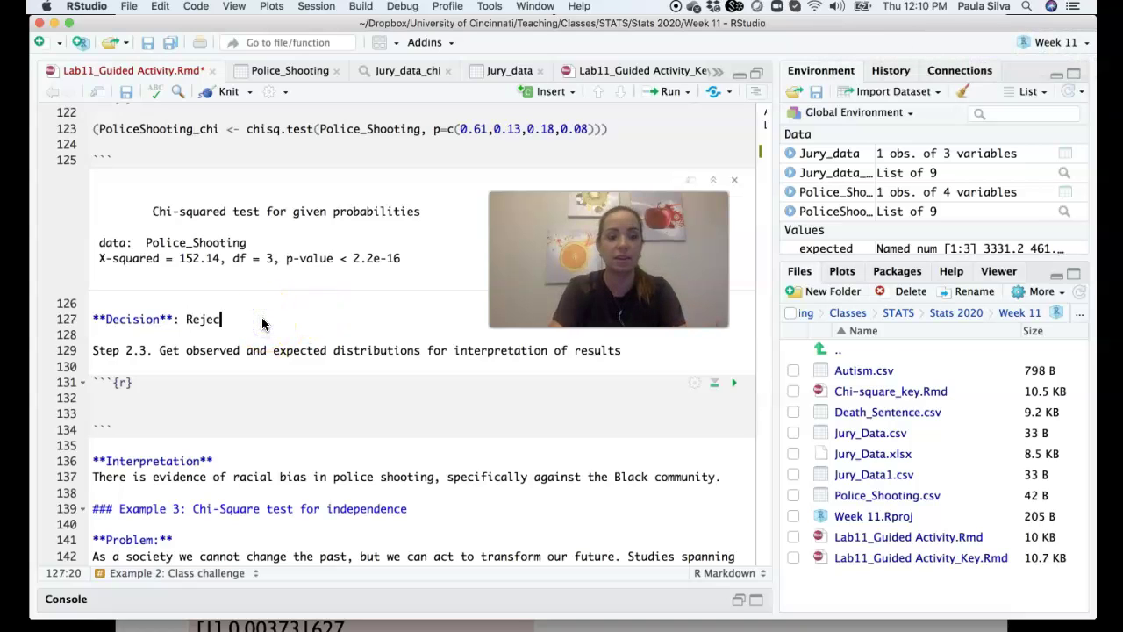
{"action": "type", "text": "t the nul"}
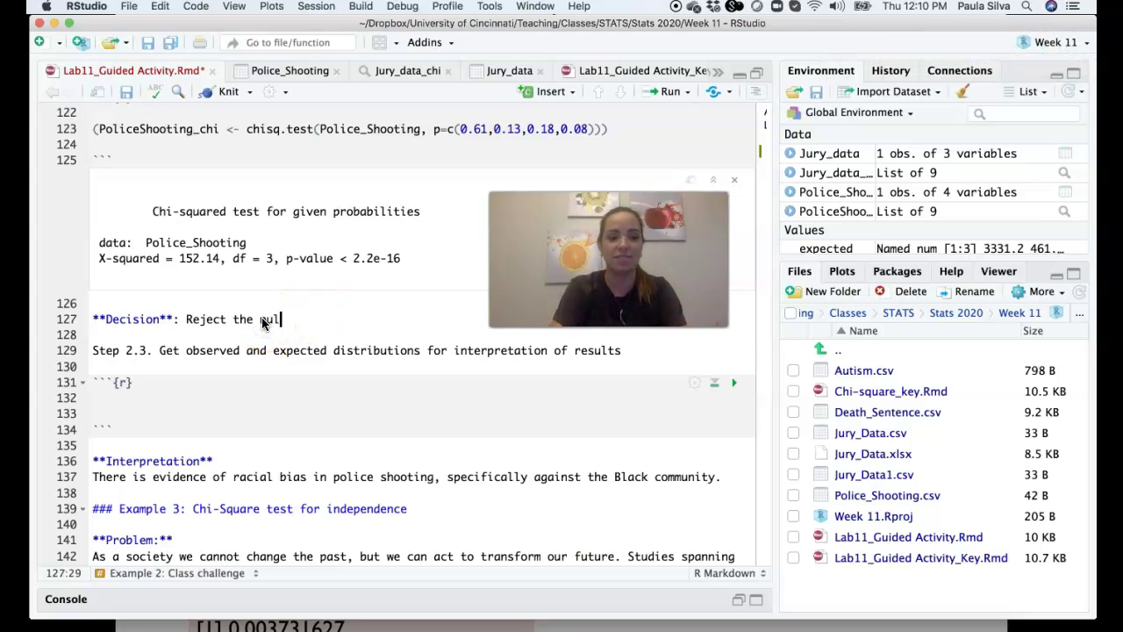
{"action": "type", "text": "l"}
- Copy the Example 1 Step 2.3 expected and observed code into the Example 2 Step 2.3 chunk and add a line break after it
{"action": "scroll", "coordinate": [262, 319], "scroll_direction": "up", "scroll_amount": 2}
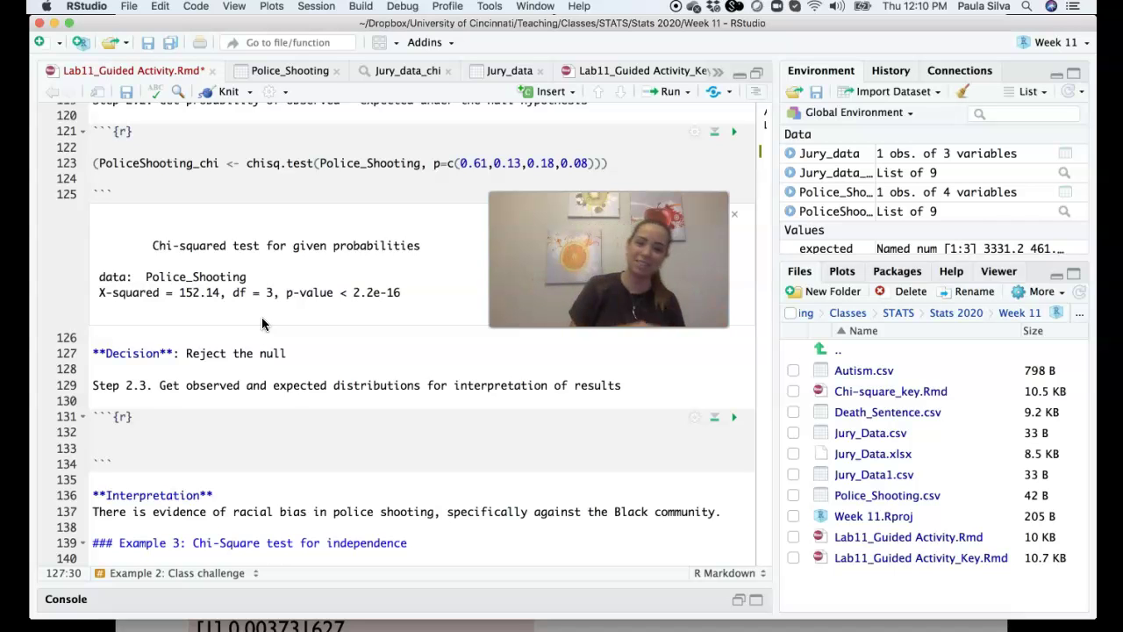
{"action": "scroll", "coordinate": [241, 193], "scroll_direction": "up", "scroll_amount": 10}
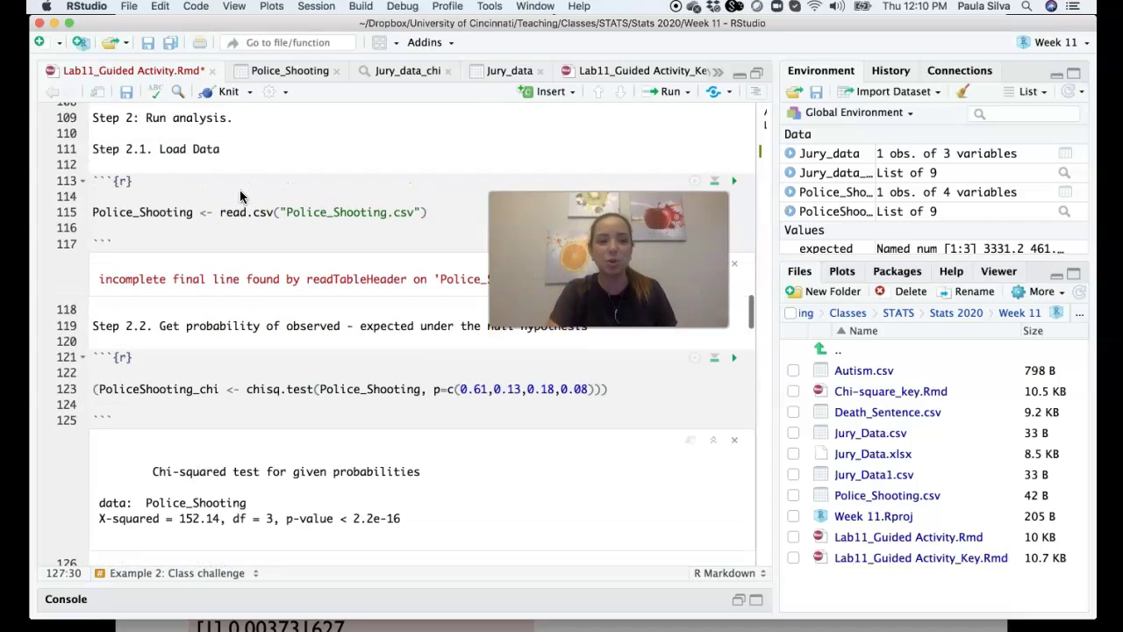
{"action": "scroll", "coordinate": [240, 195], "scroll_direction": "up", "scroll_amount": 10}
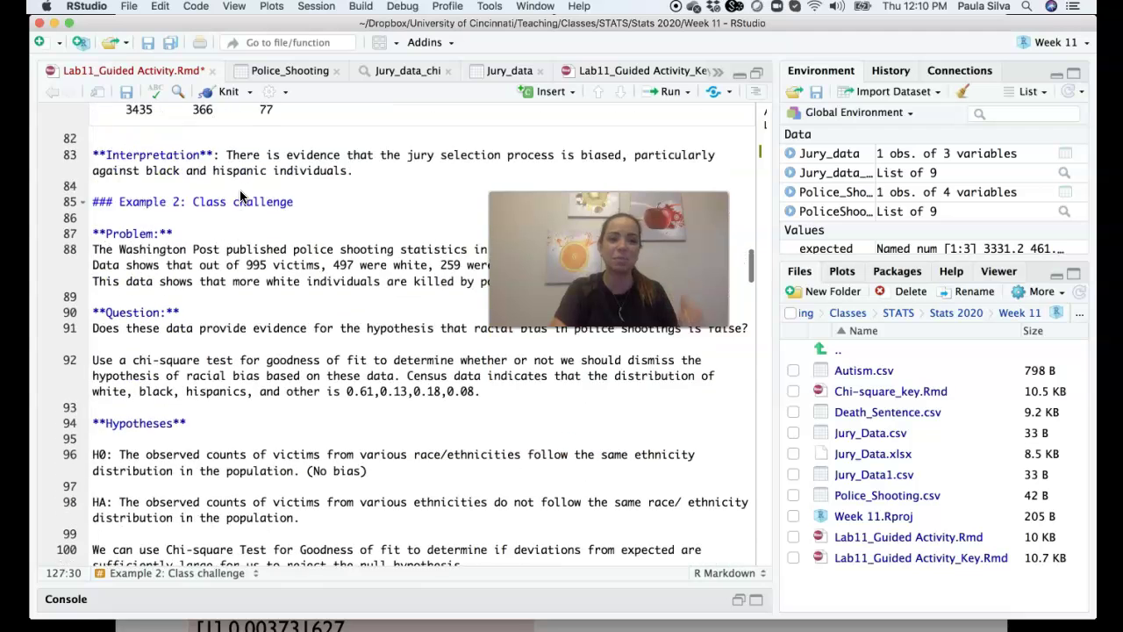
{"action": "scroll", "coordinate": [241, 196], "scroll_direction": "up", "scroll_amount": 3}
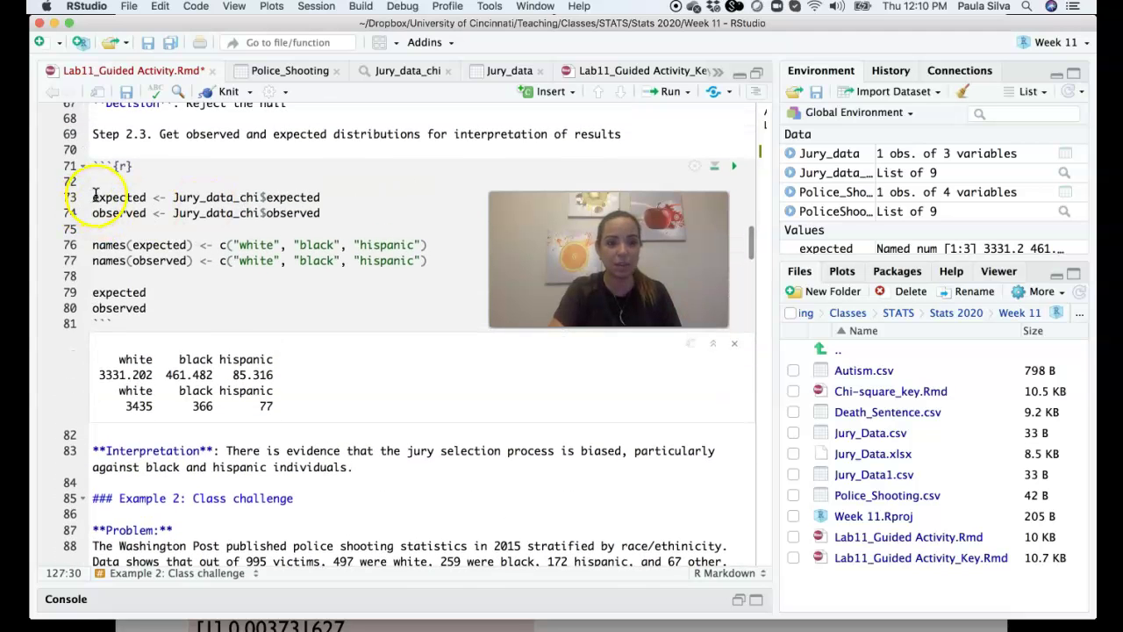
{"action": "left_click", "coordinate": [99, 198]}
{"action": "left_click_drag", "start_coordinate": [93, 198], "coordinate": [165, 305]}
{"action": "key", "text": "ctrl+c"}
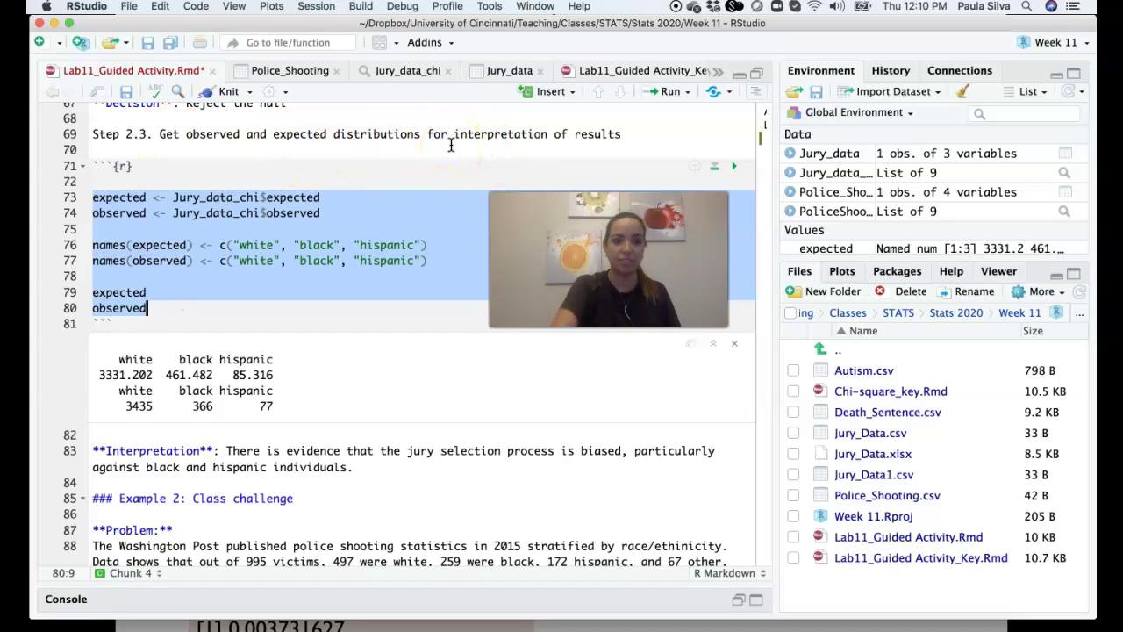
{"action": "scroll", "coordinate": [476, 249], "scroll_direction": "down", "scroll_amount": 15}
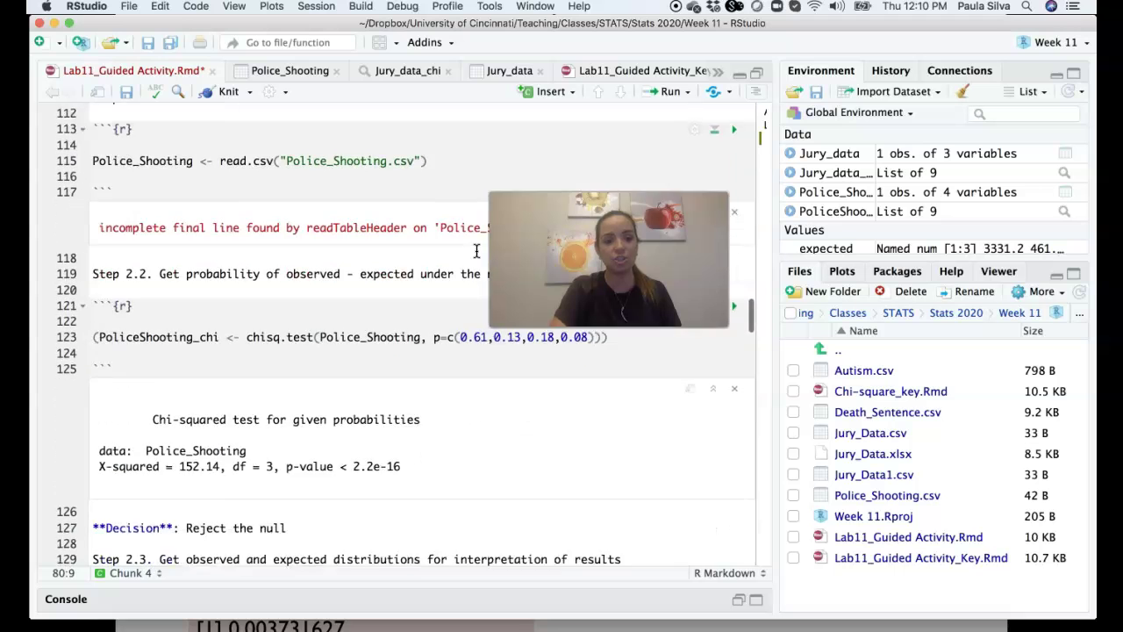
{"action": "scroll", "coordinate": [477, 252], "scroll_direction": "down", "scroll_amount": 5}
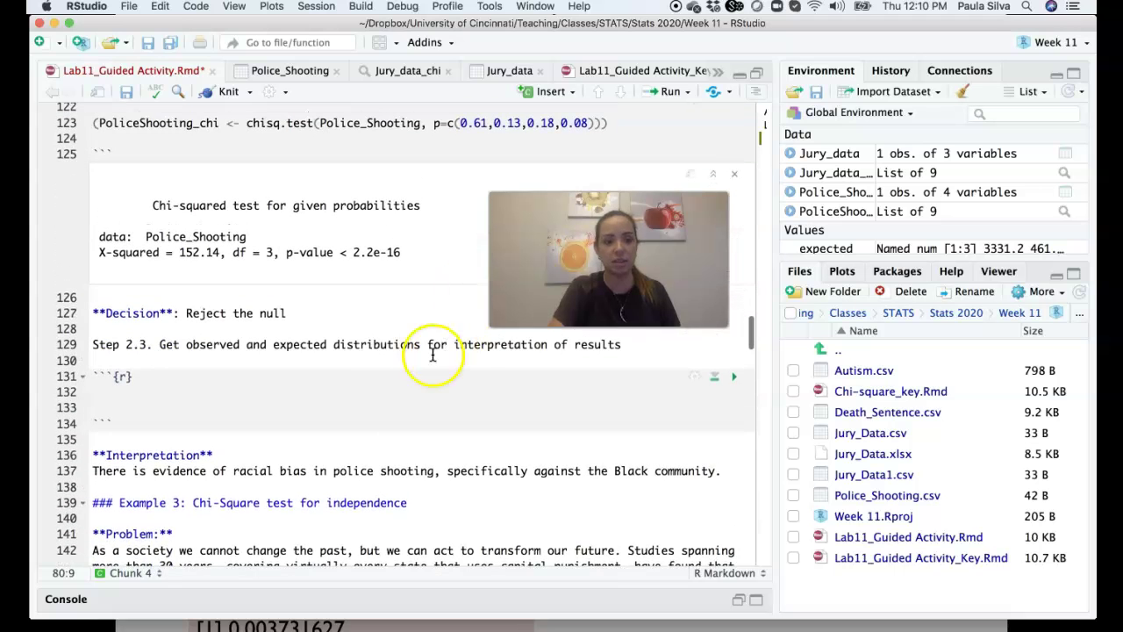
{"action": "left_click", "coordinate": [338, 401]}
{"action": "key", "text": "ctrl+v"}
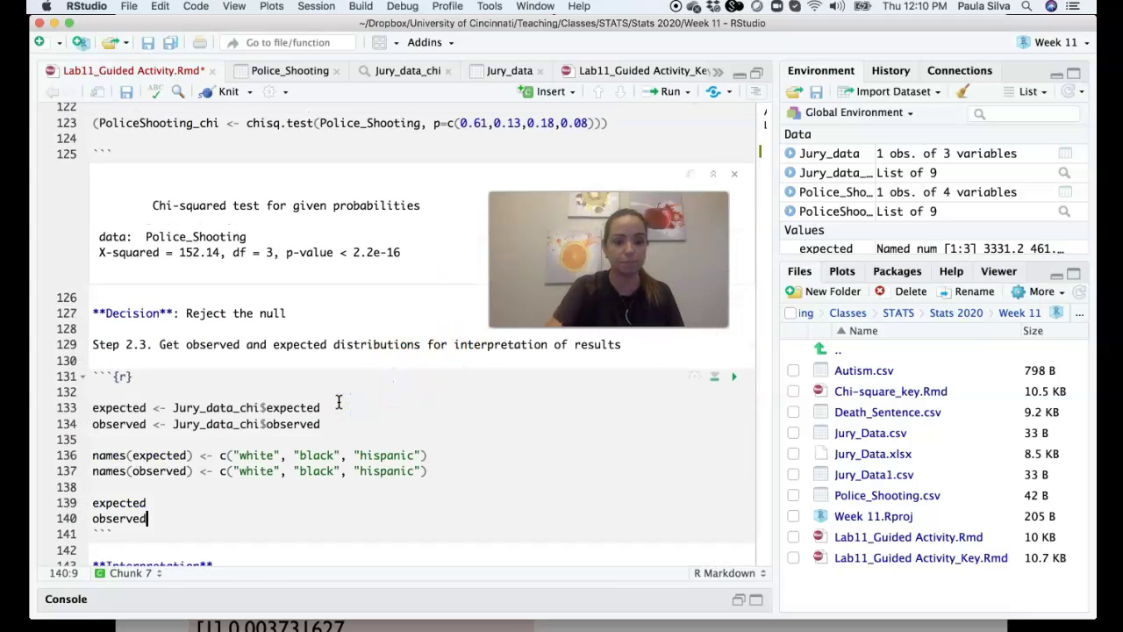
{"action": "key", "text": "Return"}
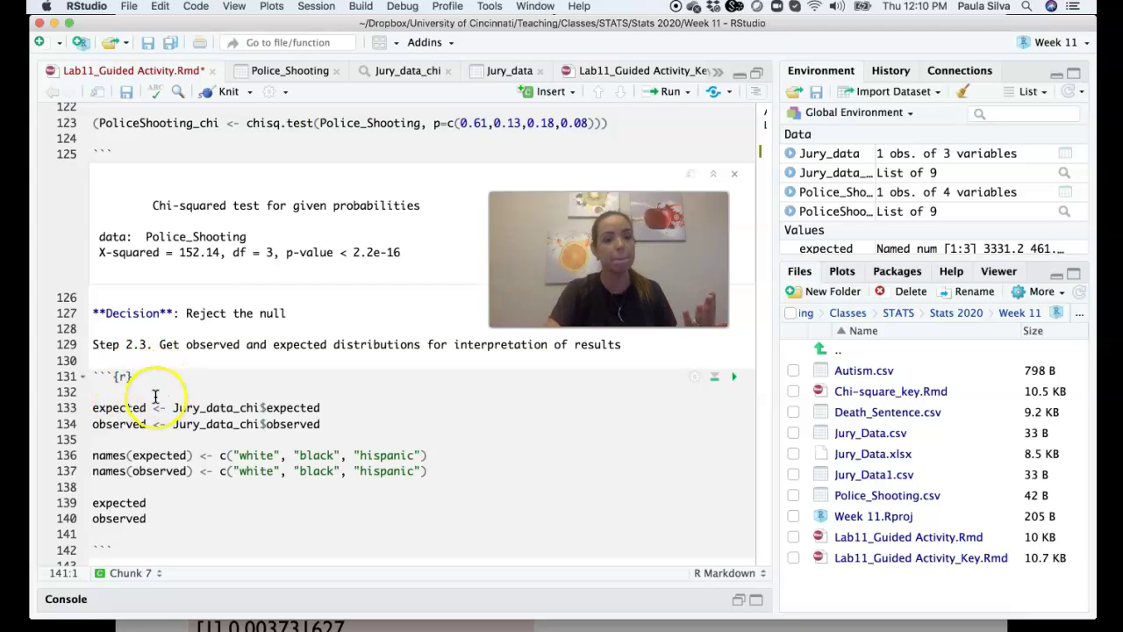
- Replace Jury_data_chi with PoliceShooting_chi in the expected and observed assignments of the Example 2 Step 2.3 chunk
{"action": "left_click_drag", "start_coordinate": [173, 408], "coordinate": [259, 409]}
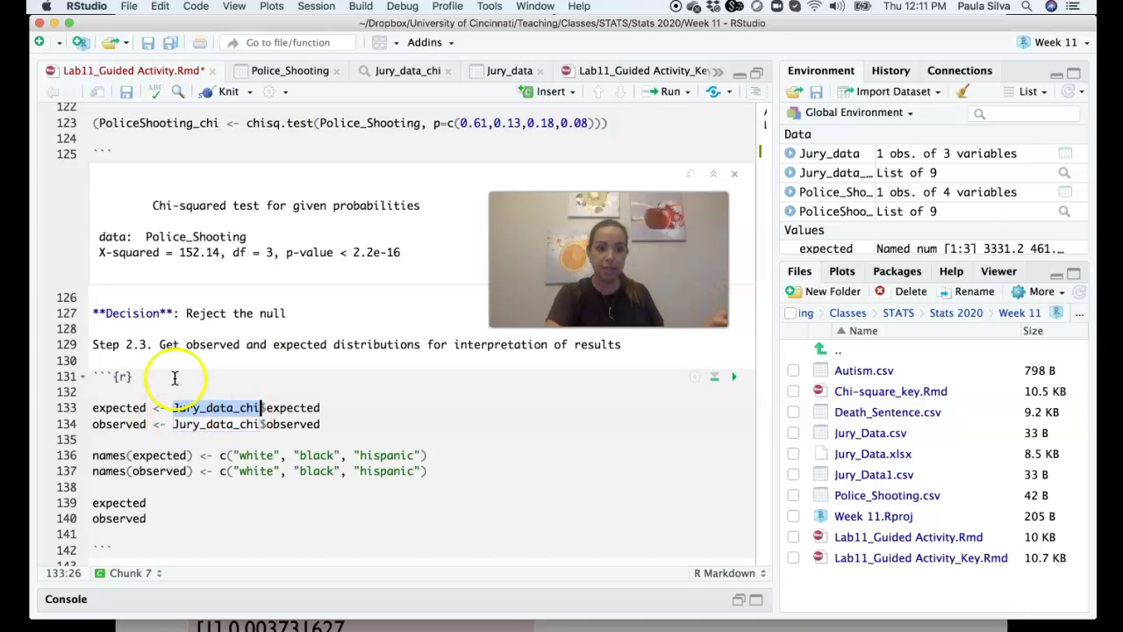
{"action": "left_click_drag", "start_coordinate": [97, 123], "coordinate": [219, 124]}
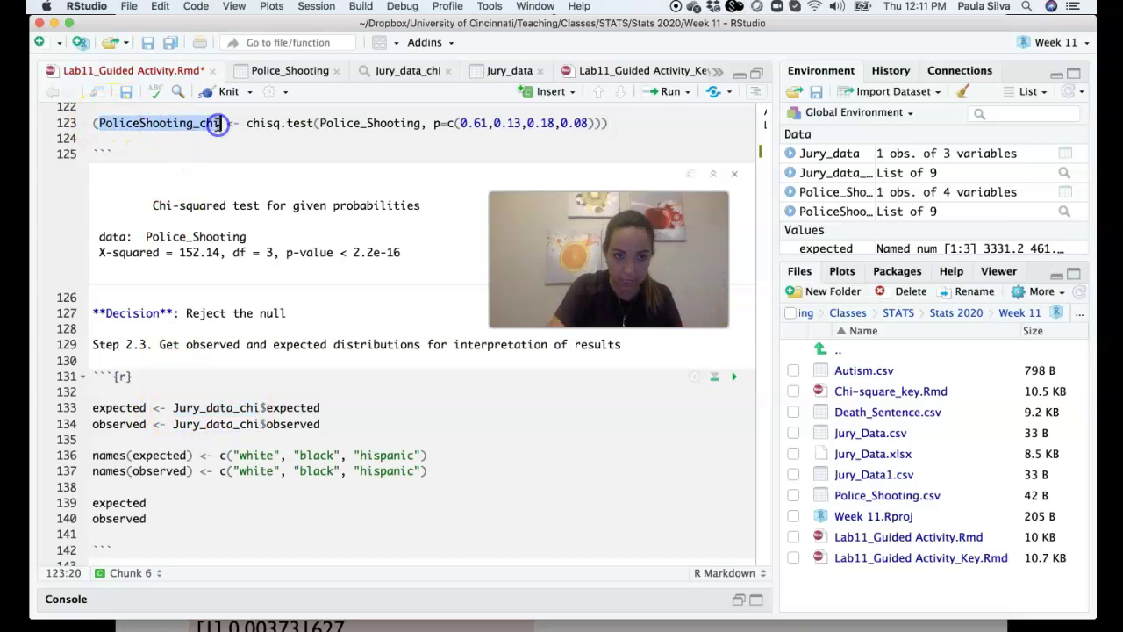
{"action": "left_click", "coordinate": [173, 408]}
{"action": "left_click_drag", "start_coordinate": [173, 408], "coordinate": [260, 406]}
{"action": "type", "text": "PoliceShooting_chi"}
{"action": "left_click", "coordinate": [101, 123]}
{"action": "left_click_drag", "start_coordinate": [101, 123], "coordinate": [218, 127]}
{"action": "key", "text": "super+c"}
{"action": "left_click_drag", "start_coordinate": [172, 424], "coordinate": [262, 423]}
{"action": "key", "text": "super+v"}
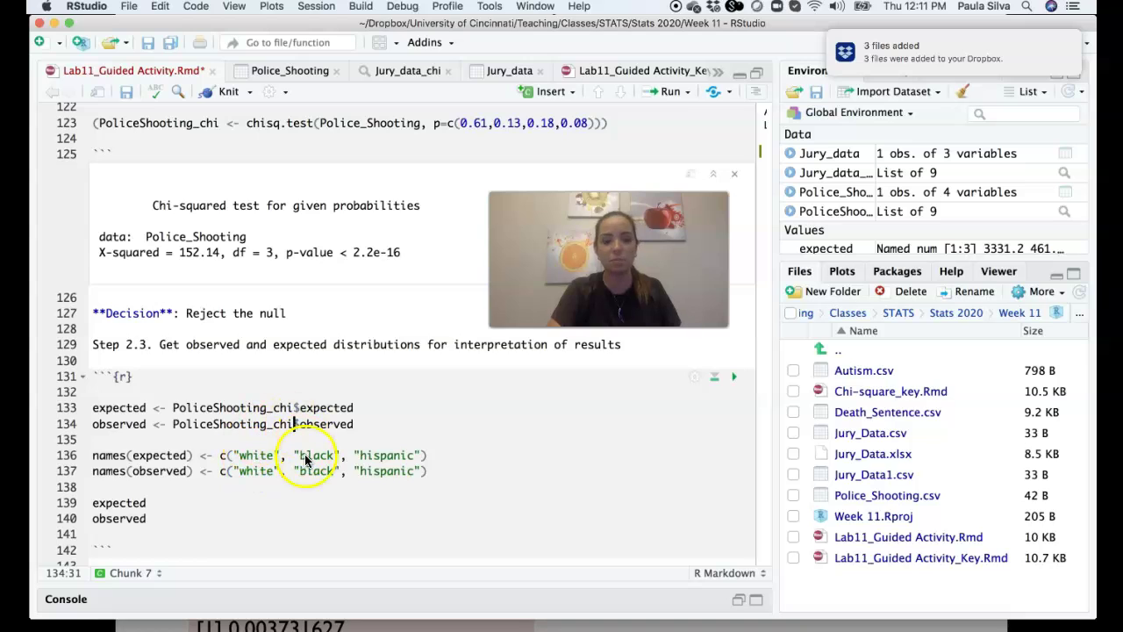
- Add "other" as the fourth category after "hispanic" in the names vectors for both expected and observed
{"action": "left_click", "coordinate": [423, 455]}
{"action": "type", "text": ", "}
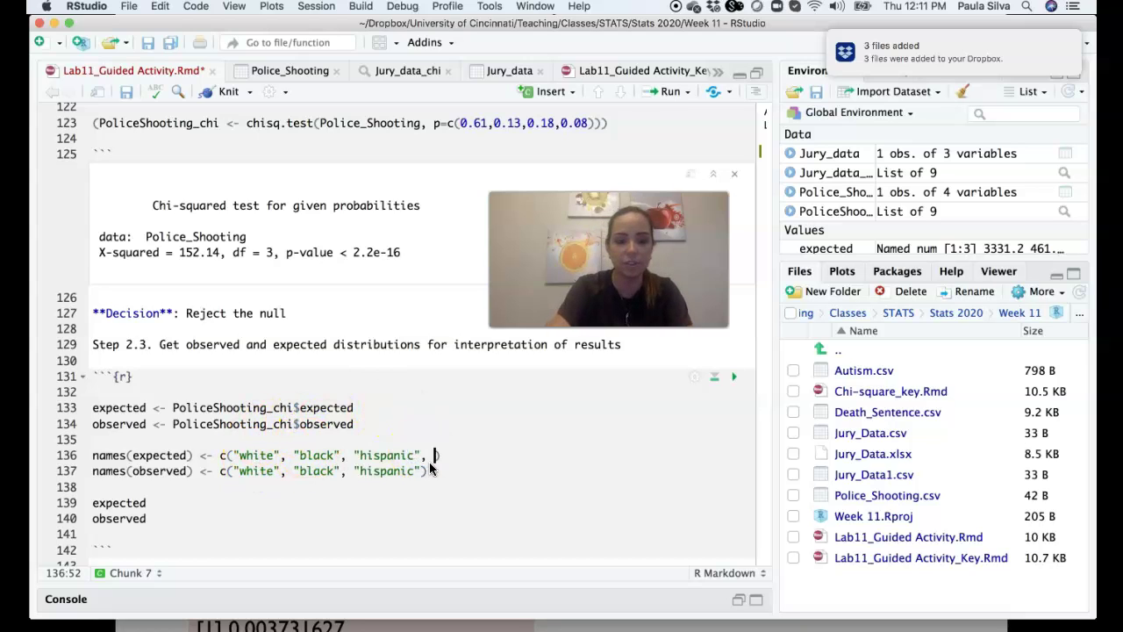
{"action": "type", "text": "\"other"}
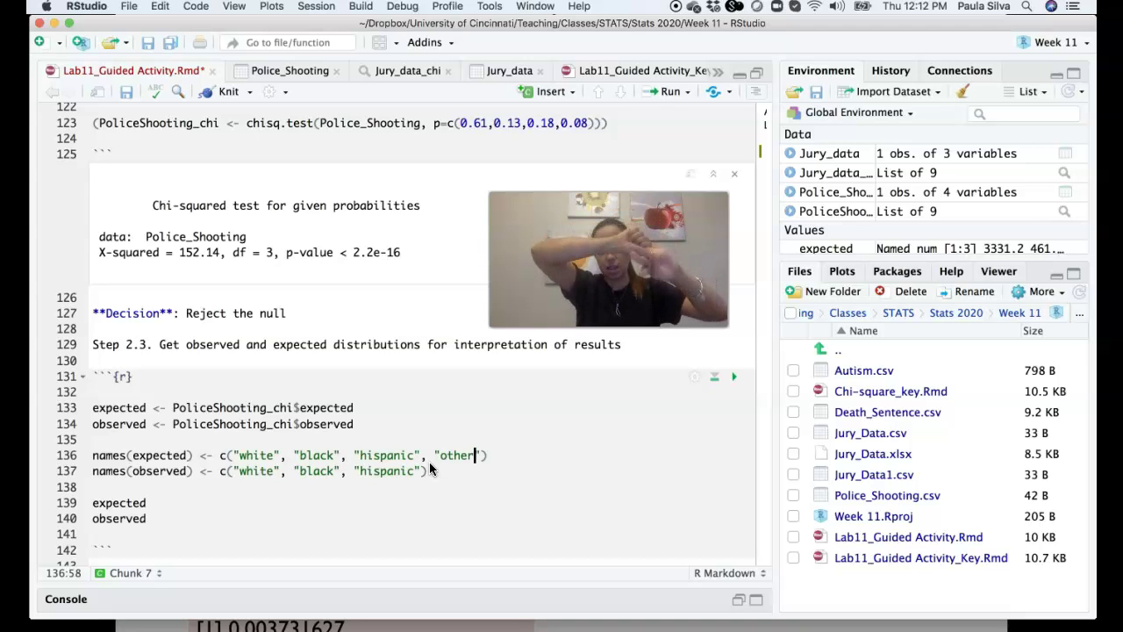
{"action": "left_click", "coordinate": [420, 471]}
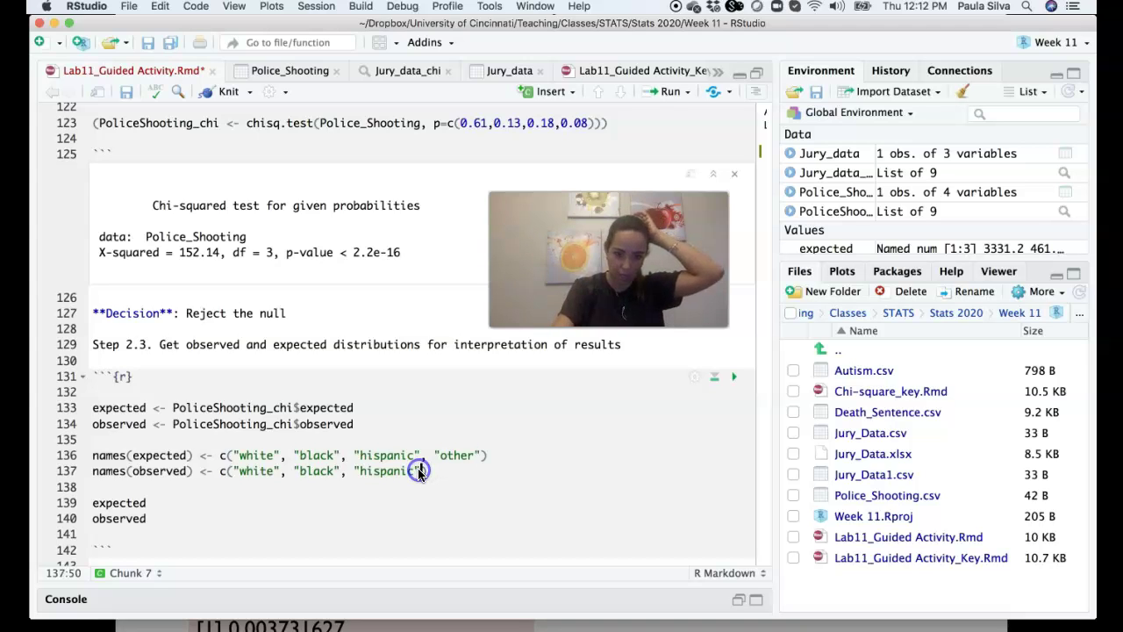
{"action": "type", "text": ", orde"}
{"action": "key", "text": "BackSpace"}
{"action": "key", "text": "BackSpace"}
{"action": "key", "text": "BackSpace"}
{"action": "key", "text": "BackSpace"}
{"action": "type", "text": "\""}
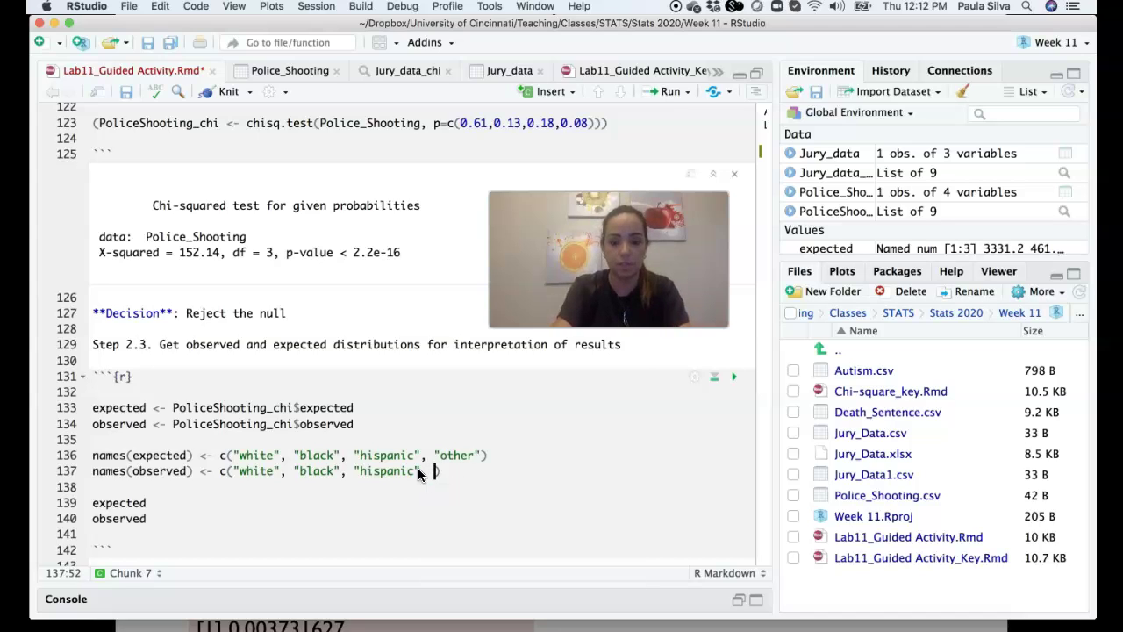
{"action": "type", "text": "other"}
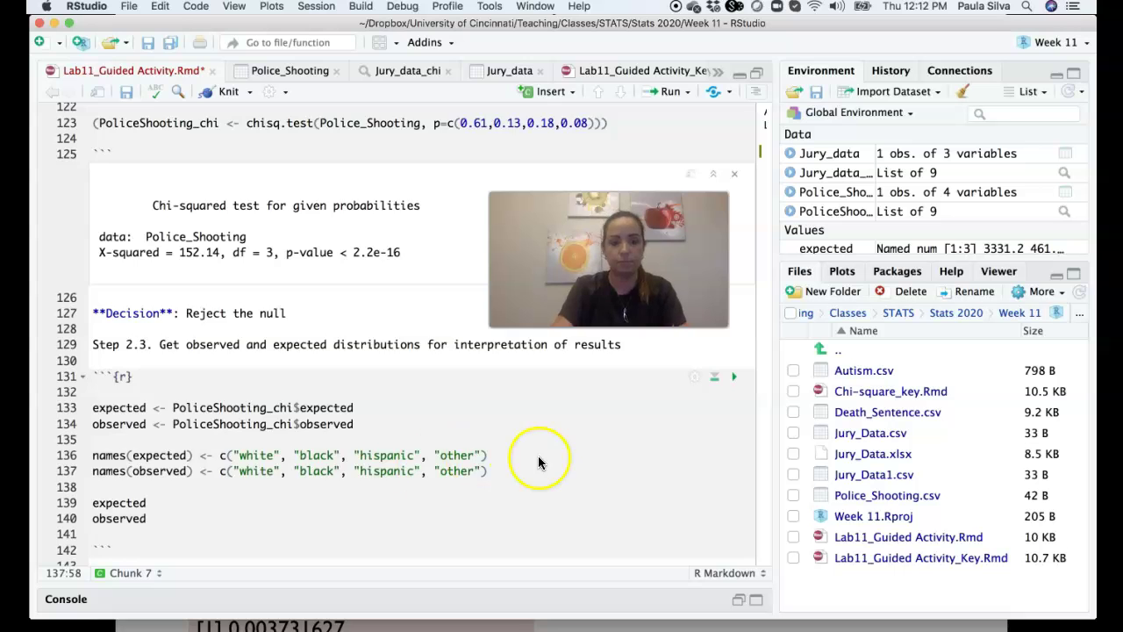
- Run the Example 2 Step 2.3 chunk and compare the expected and observed counts for the black category
{"action": "scroll", "coordinate": [538, 456], "scroll_direction": "down", "scroll_amount": 5}
{"action": "key", "text": "super+shift+Return"}
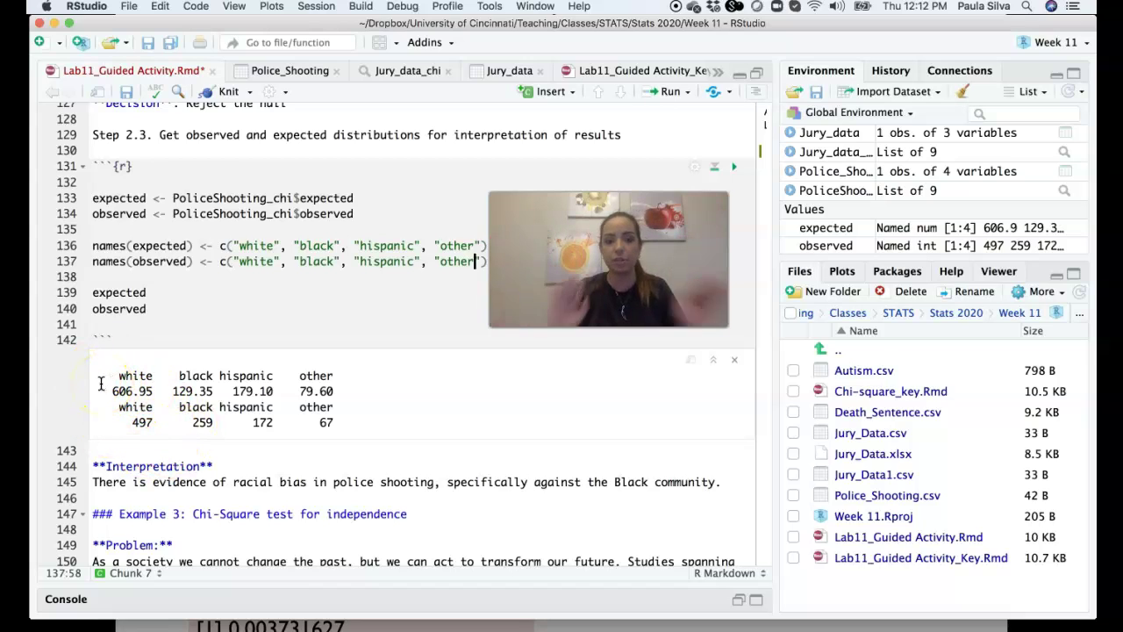
{"action": "double_click", "coordinate": [190, 376]}
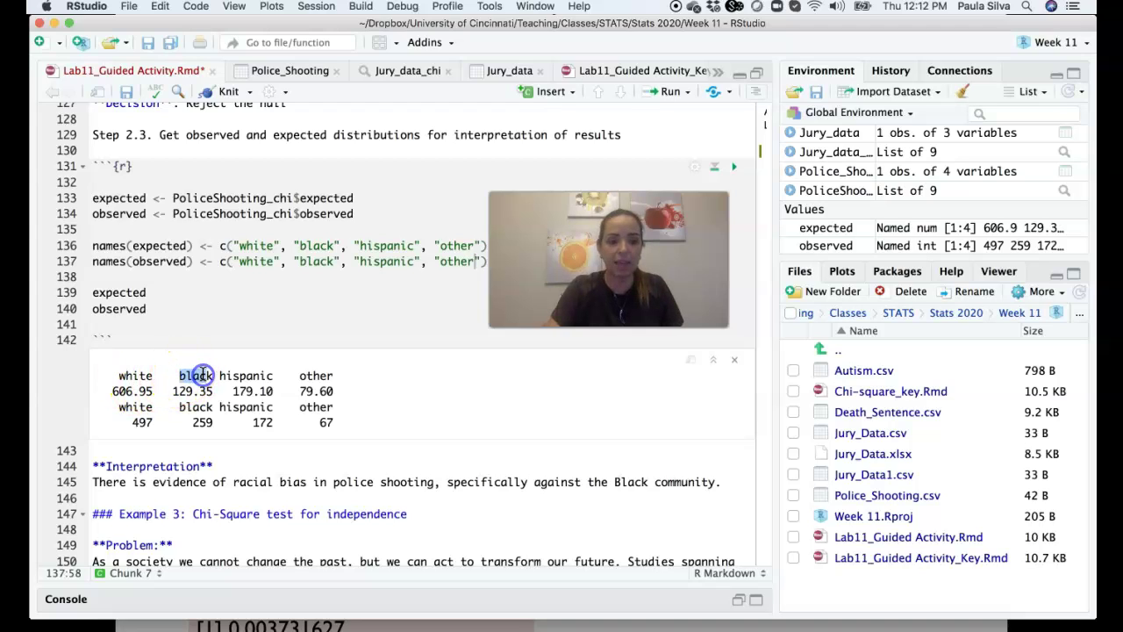
{"action": "left_click_drag", "start_coordinate": [179, 422], "coordinate": [218, 424]}
{"action": "left_click_drag", "start_coordinate": [167, 392], "coordinate": [227, 391]}
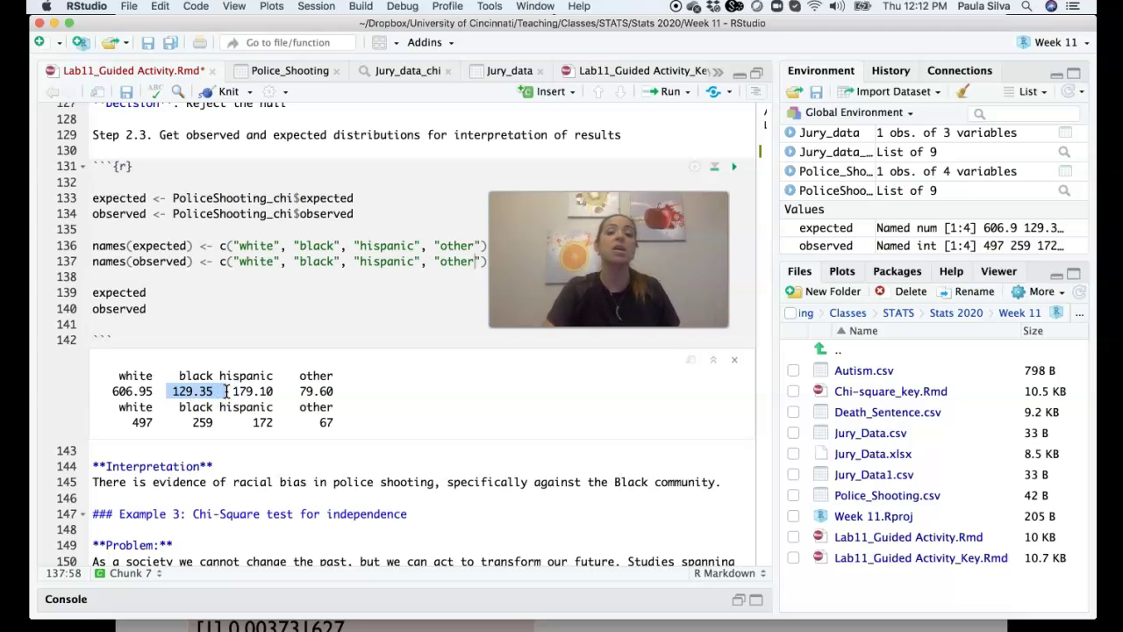
{"action": "scroll", "coordinate": [332, 418], "scroll_direction": "down", "scroll_amount": 3}
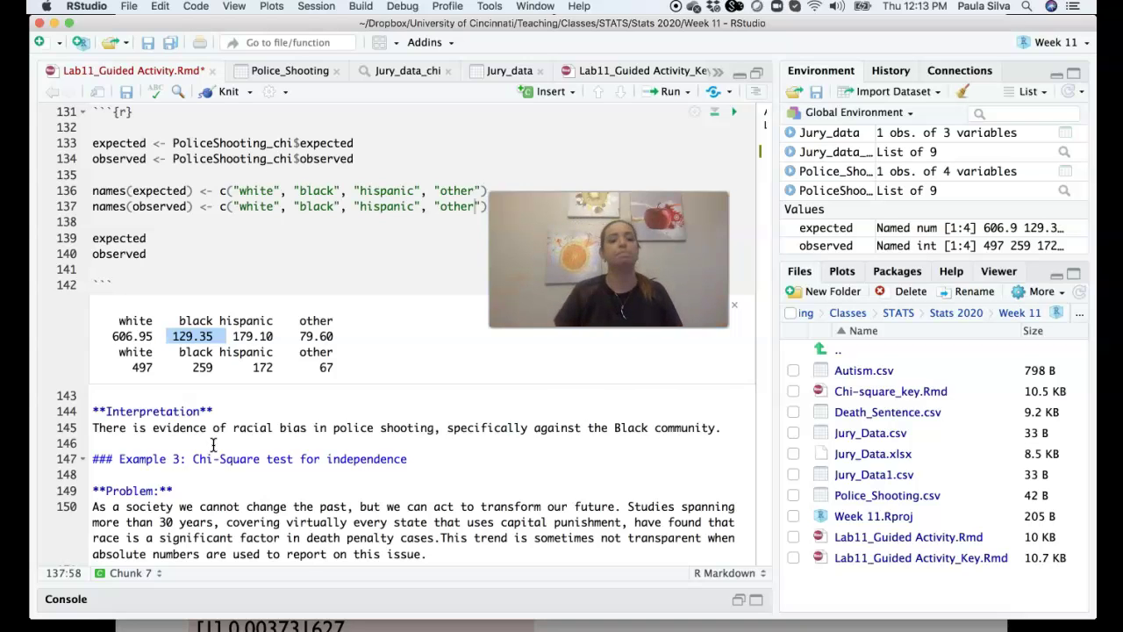
{"action": "scroll", "coordinate": [213, 445], "scroll_direction": "down", "scroll_amount": 2}
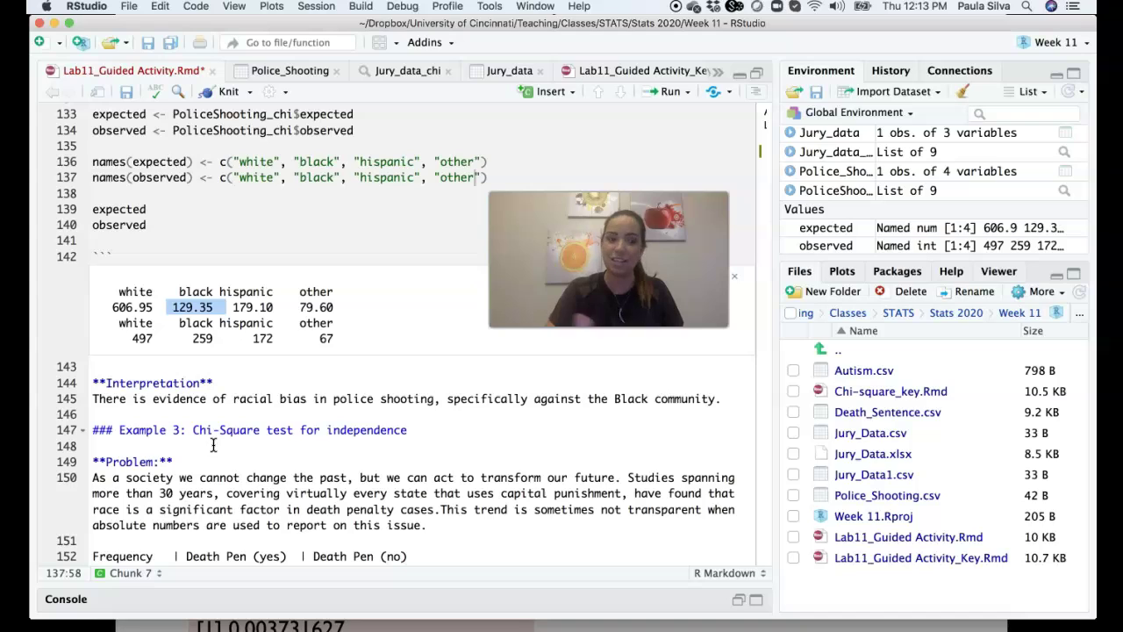